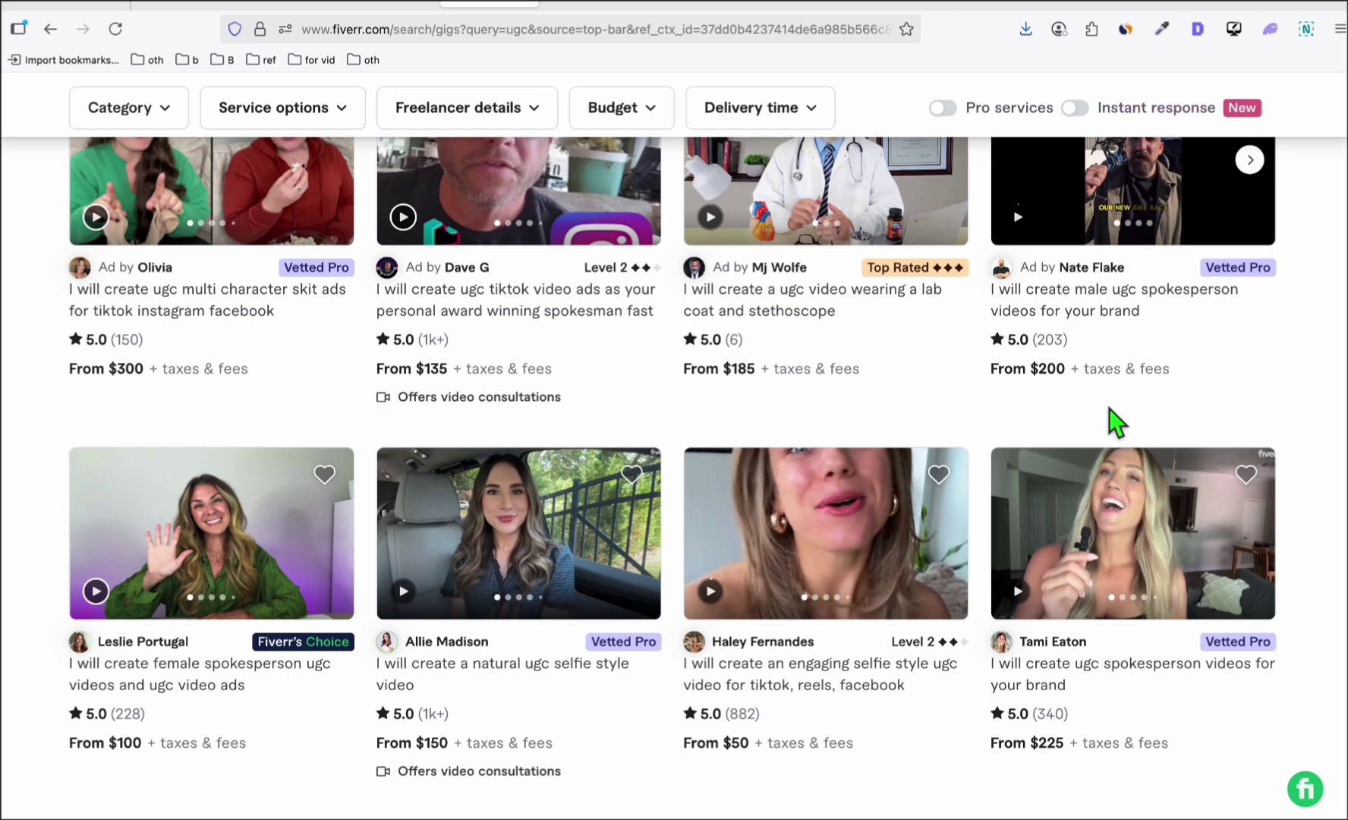
scroll(1100, 411, "up", 1)
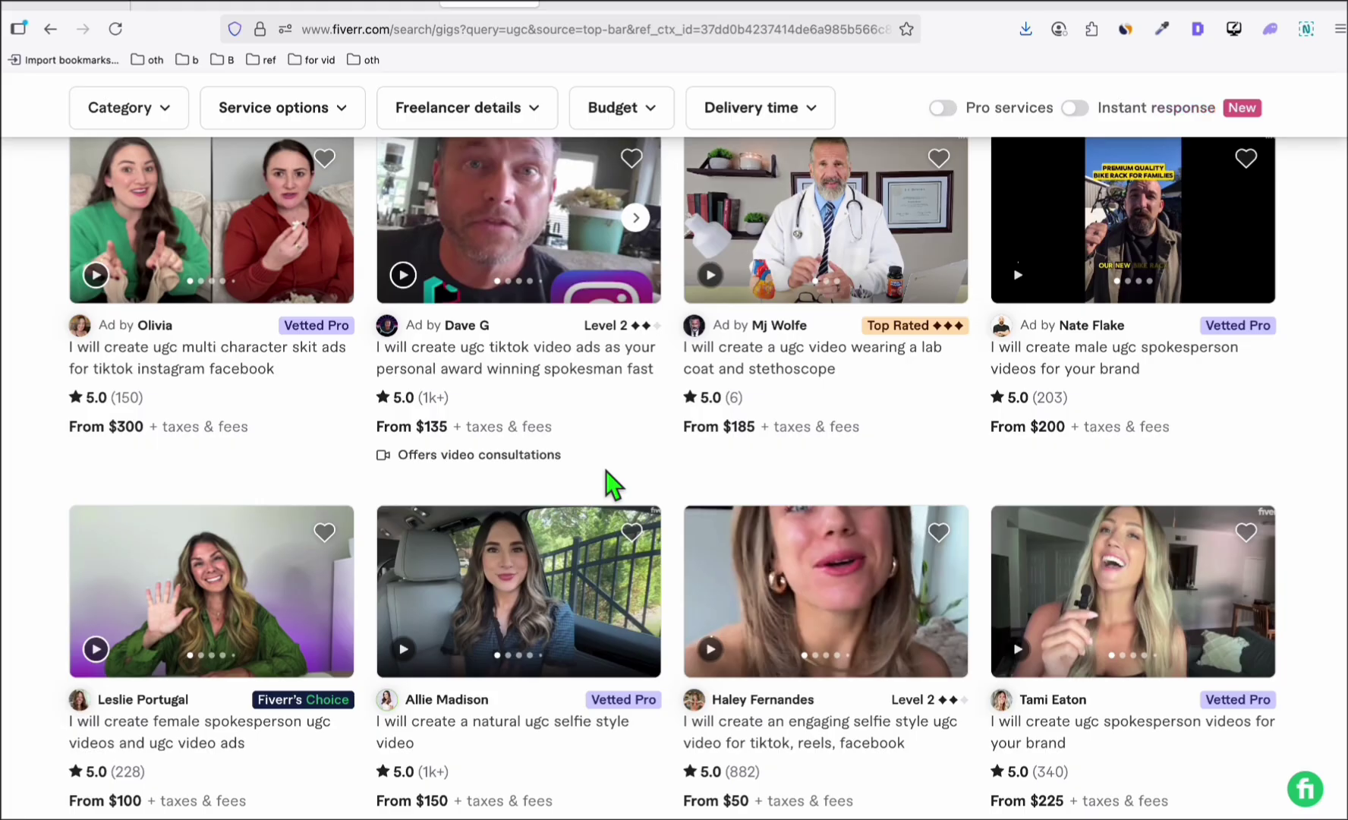
scroll(606, 472, "down", 1)
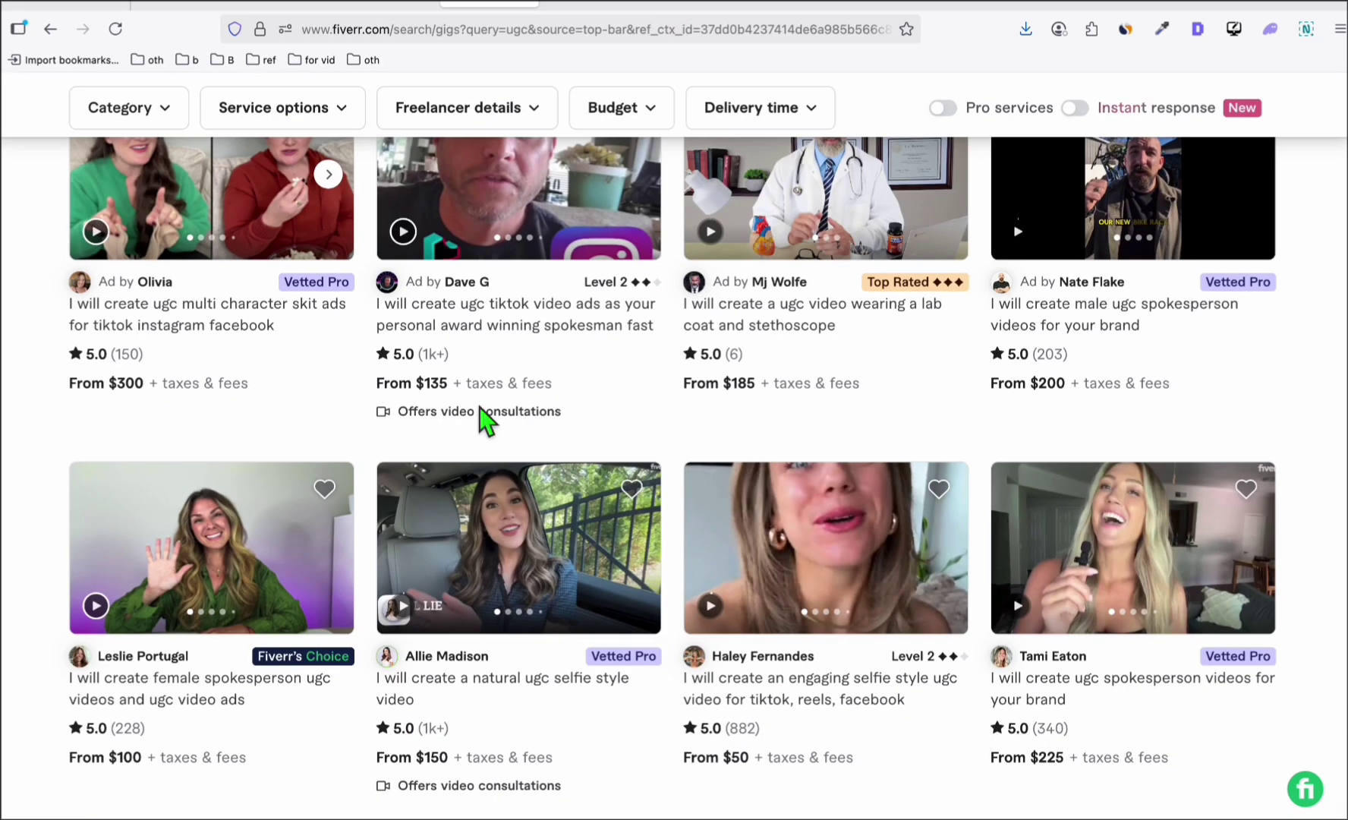
scroll(1081, 401, "down", 1)
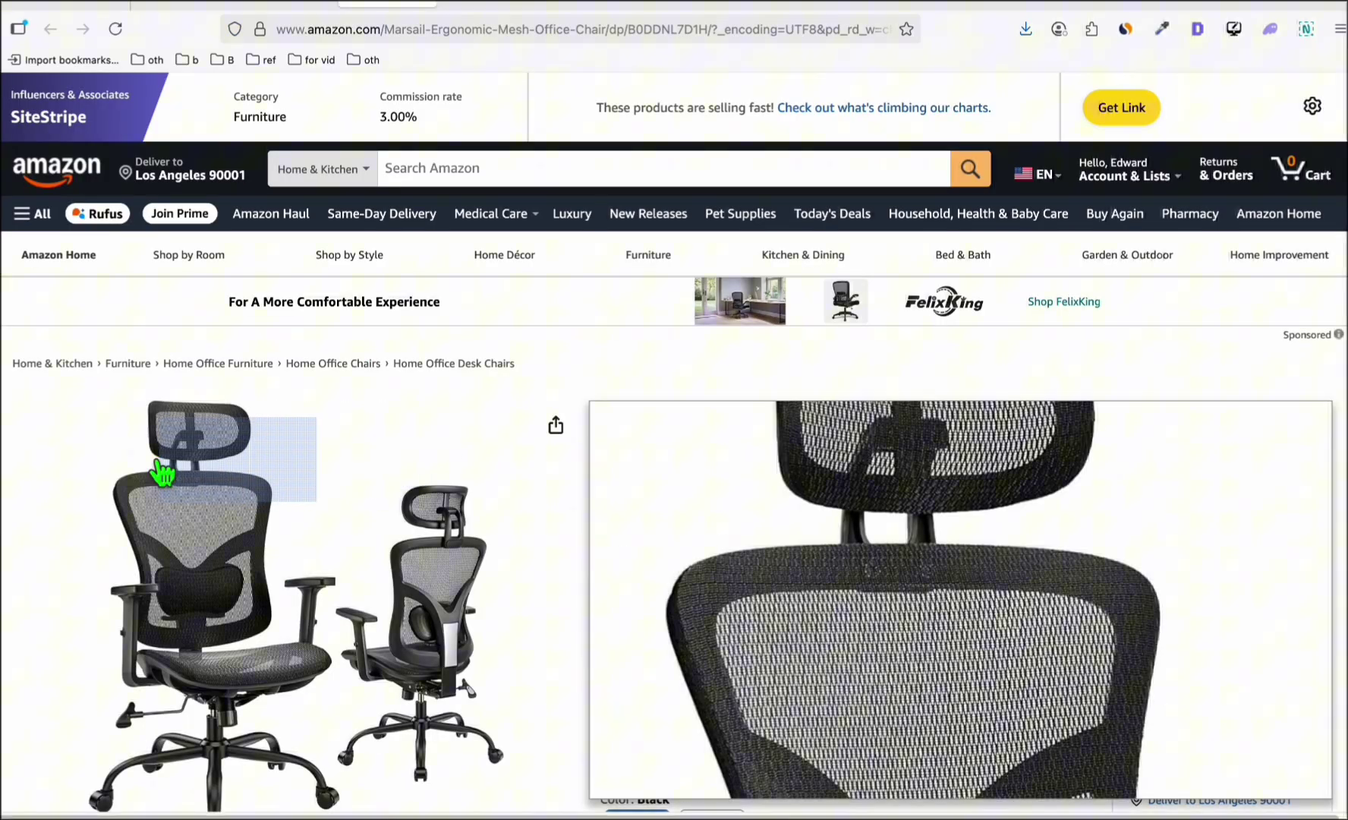
scroll(196, 632, "down", 3)
scroll(246, 491, "down", 3)
scroll(405, 476, "down", 1)
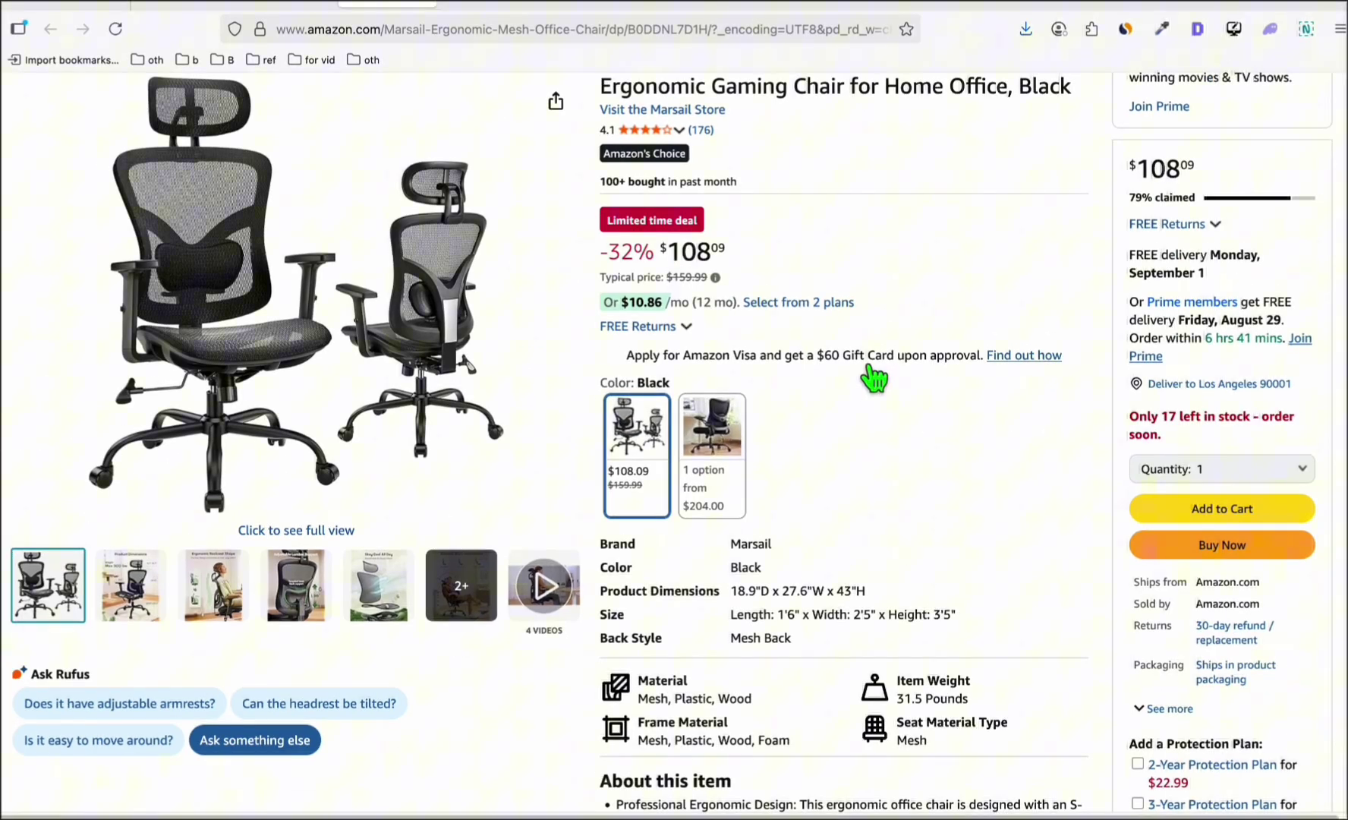
scroll(878, 385, "up", 2)
scroll(905, 474, "up", 2)
scroll(938, 569, "down", 1)
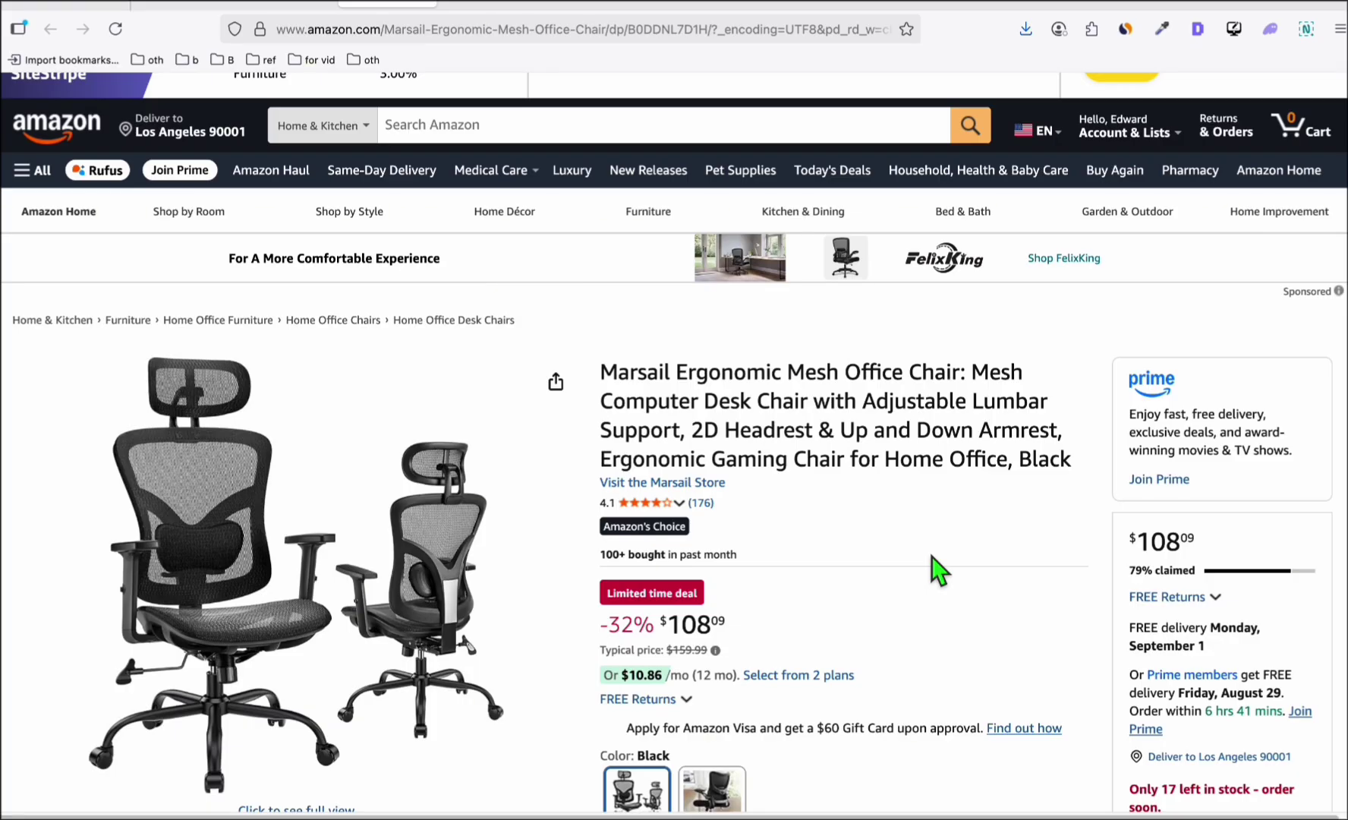
scroll(931, 557, "up", 1)
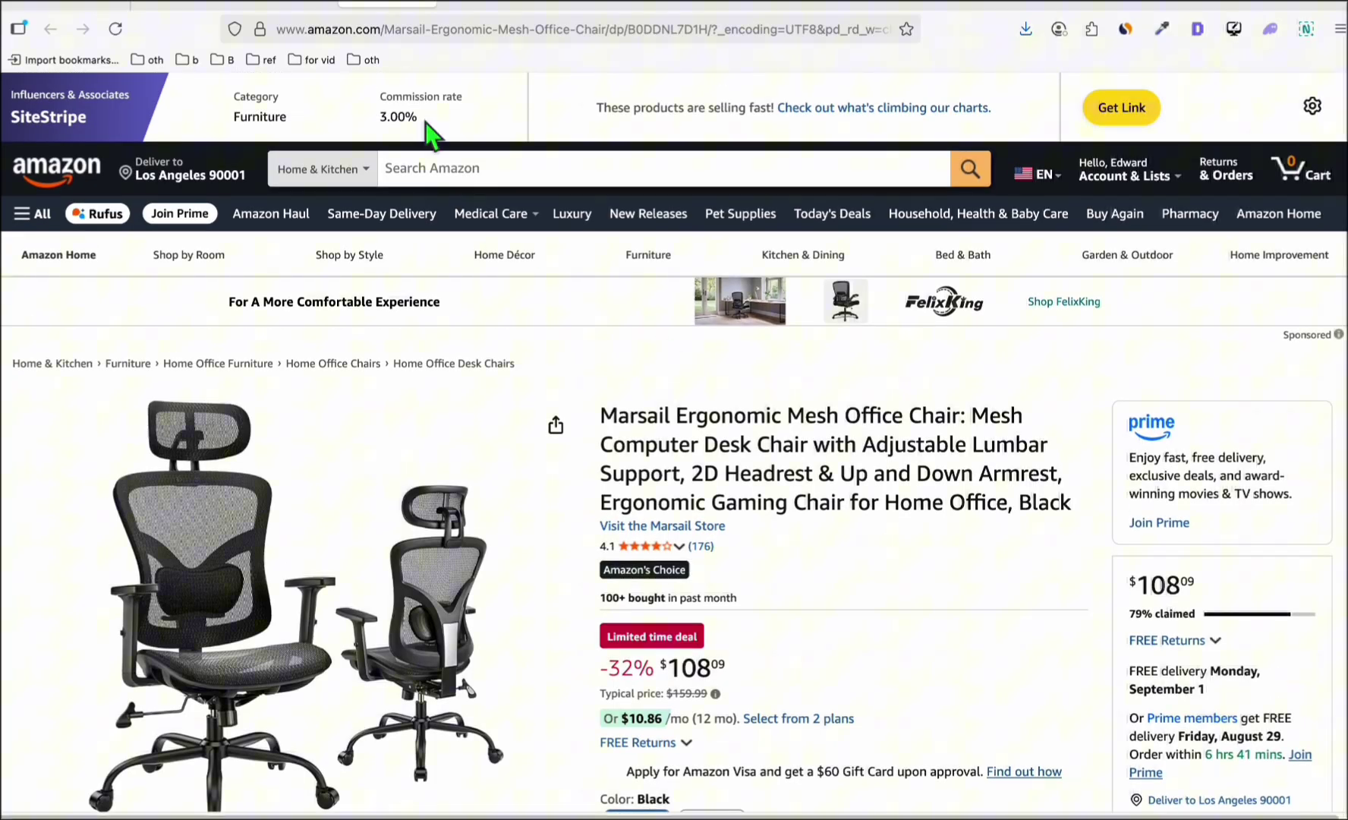
scroll(782, 552, "down", 3)
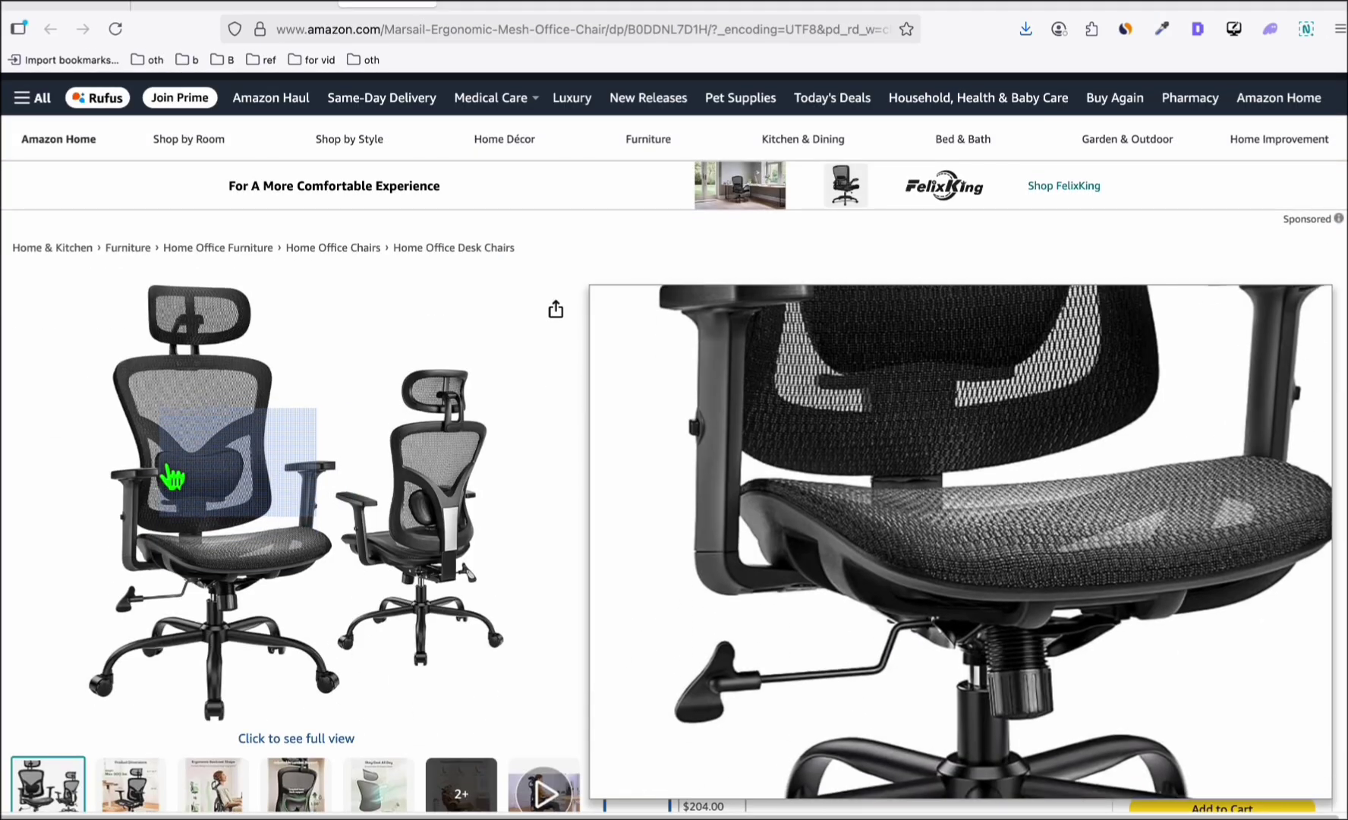
View the Marsail mesh office chair photo full-size and zoomed, then close the viewer.
left_click(201, 475)
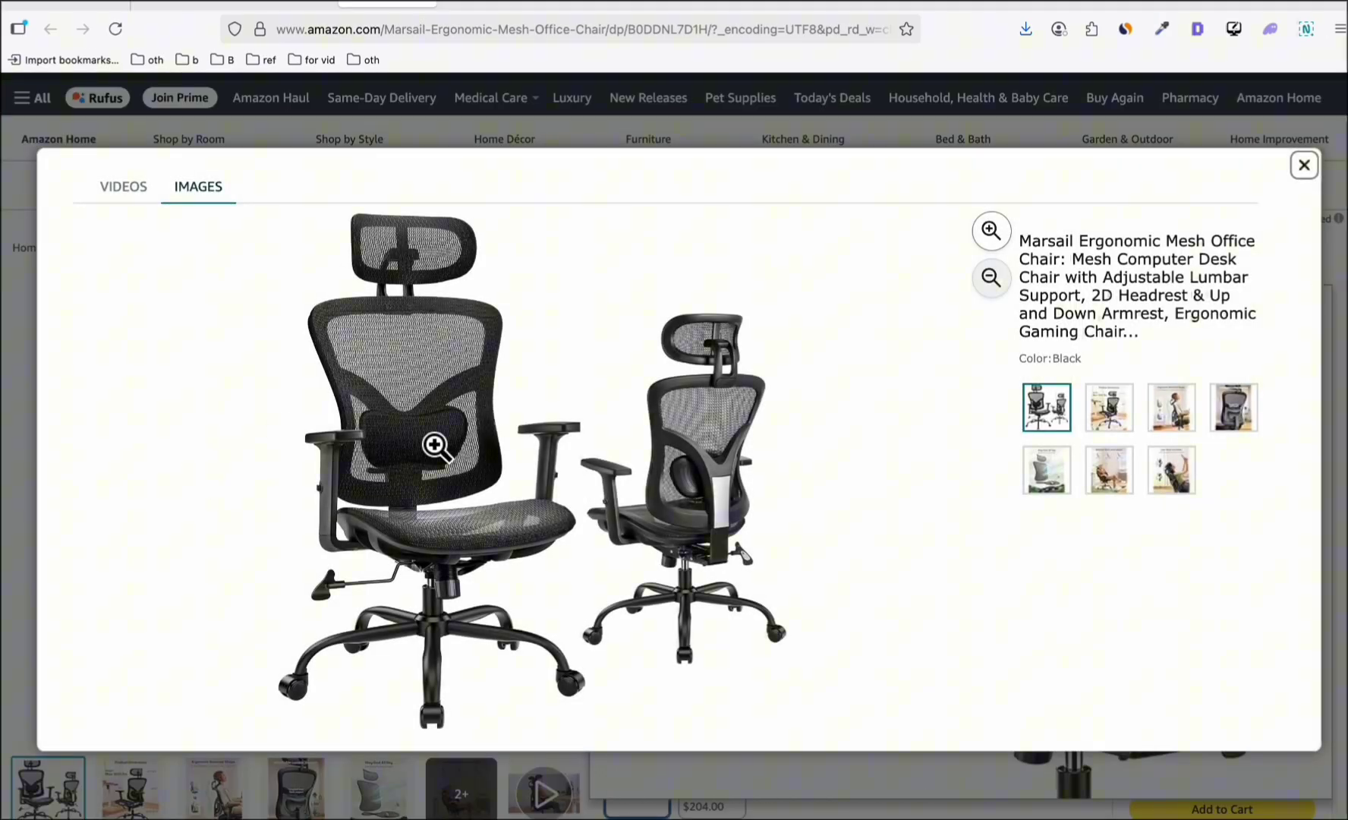
left_click(436, 446)
left_click(1302, 176)
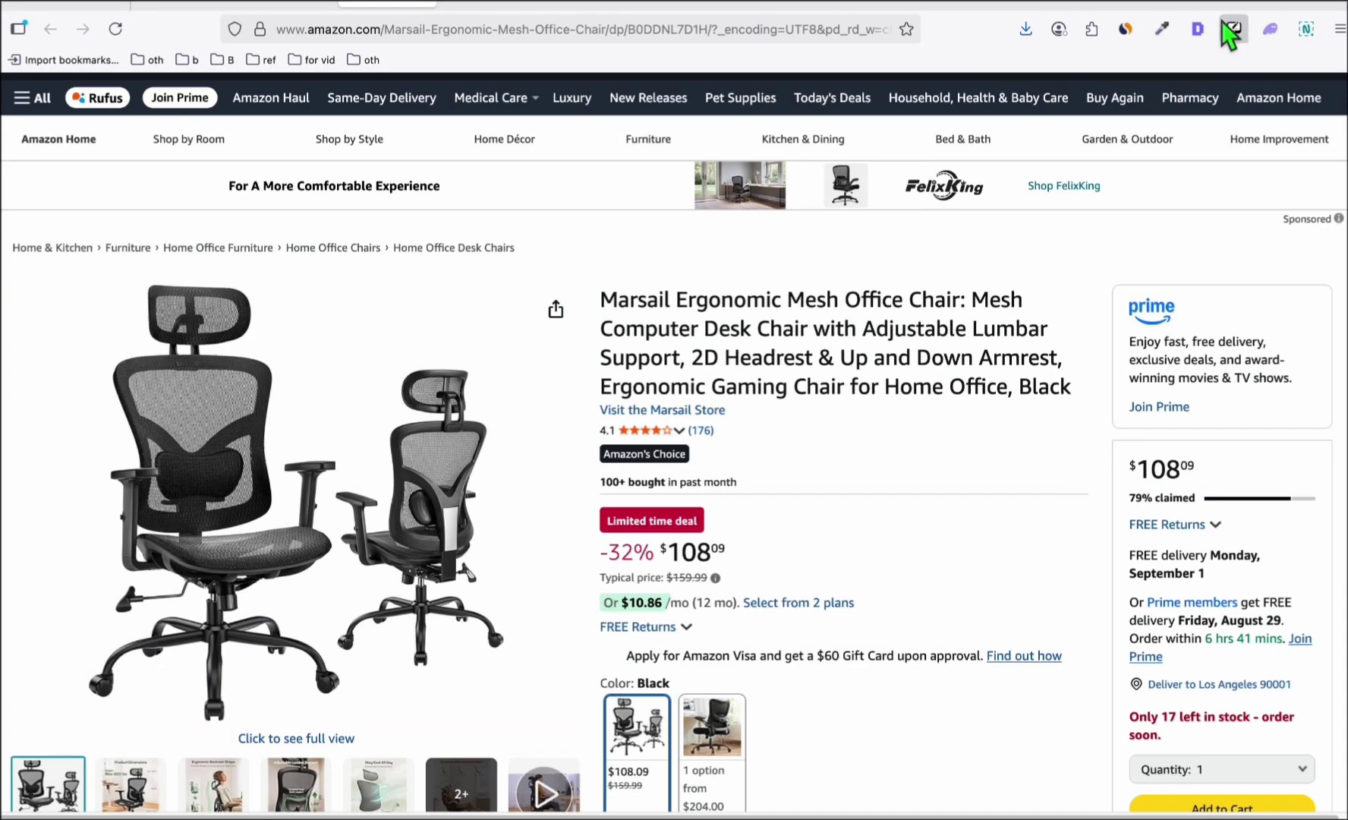
Copy the chair image and paste it into the AI Studio prompt box.
left_click(1159, 6)
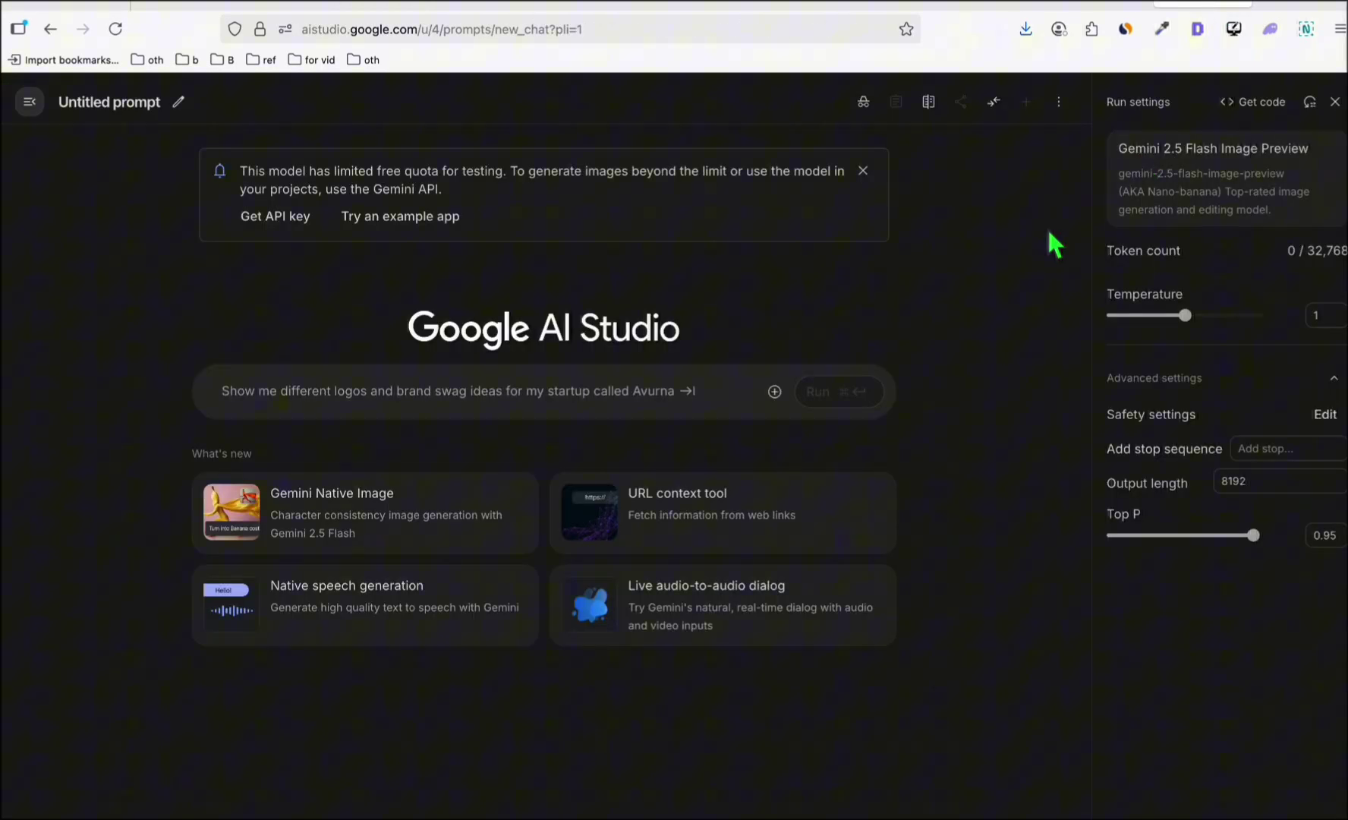
left_click(589, 408)
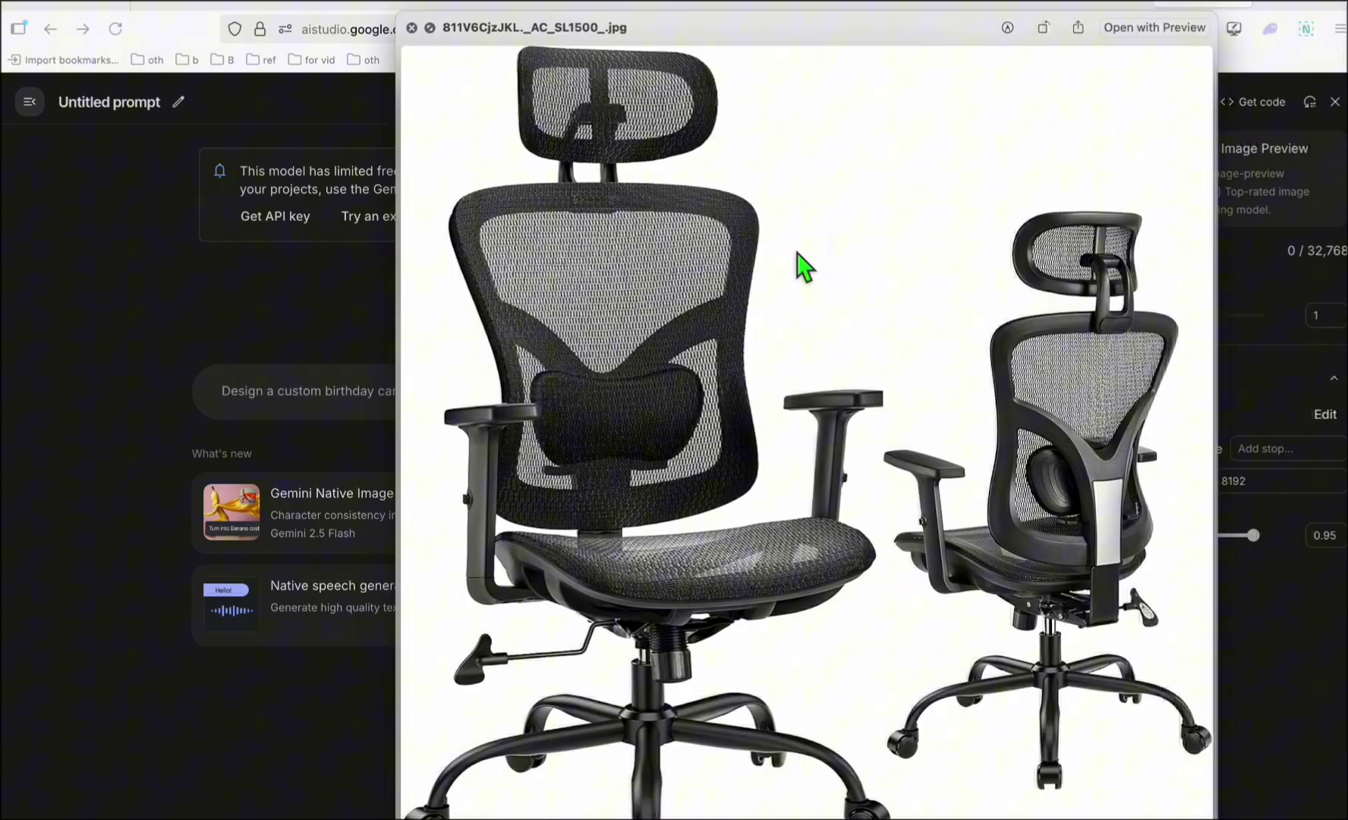
right_click(807, 264)
left_click(853, 311)
left_click(300, 413)
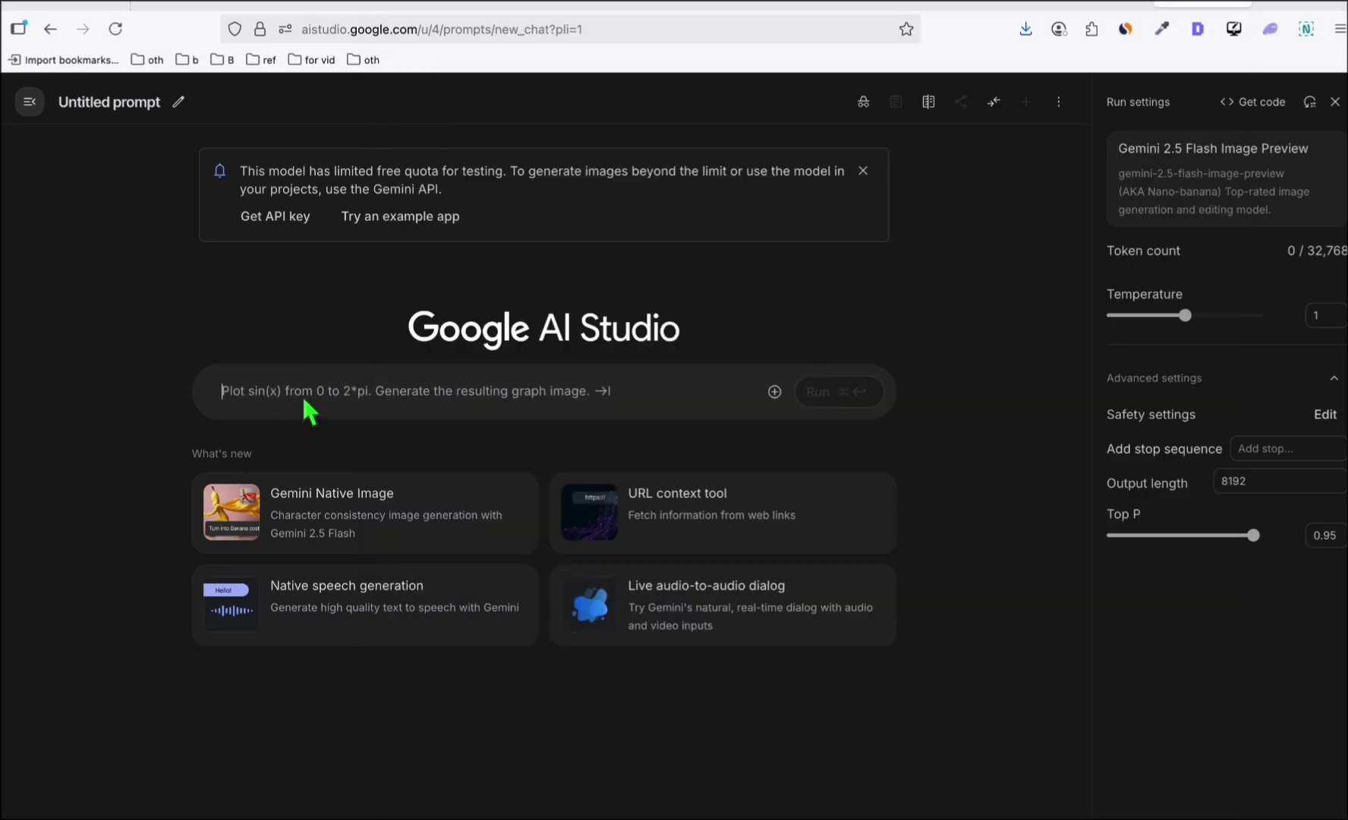
key("super+v")
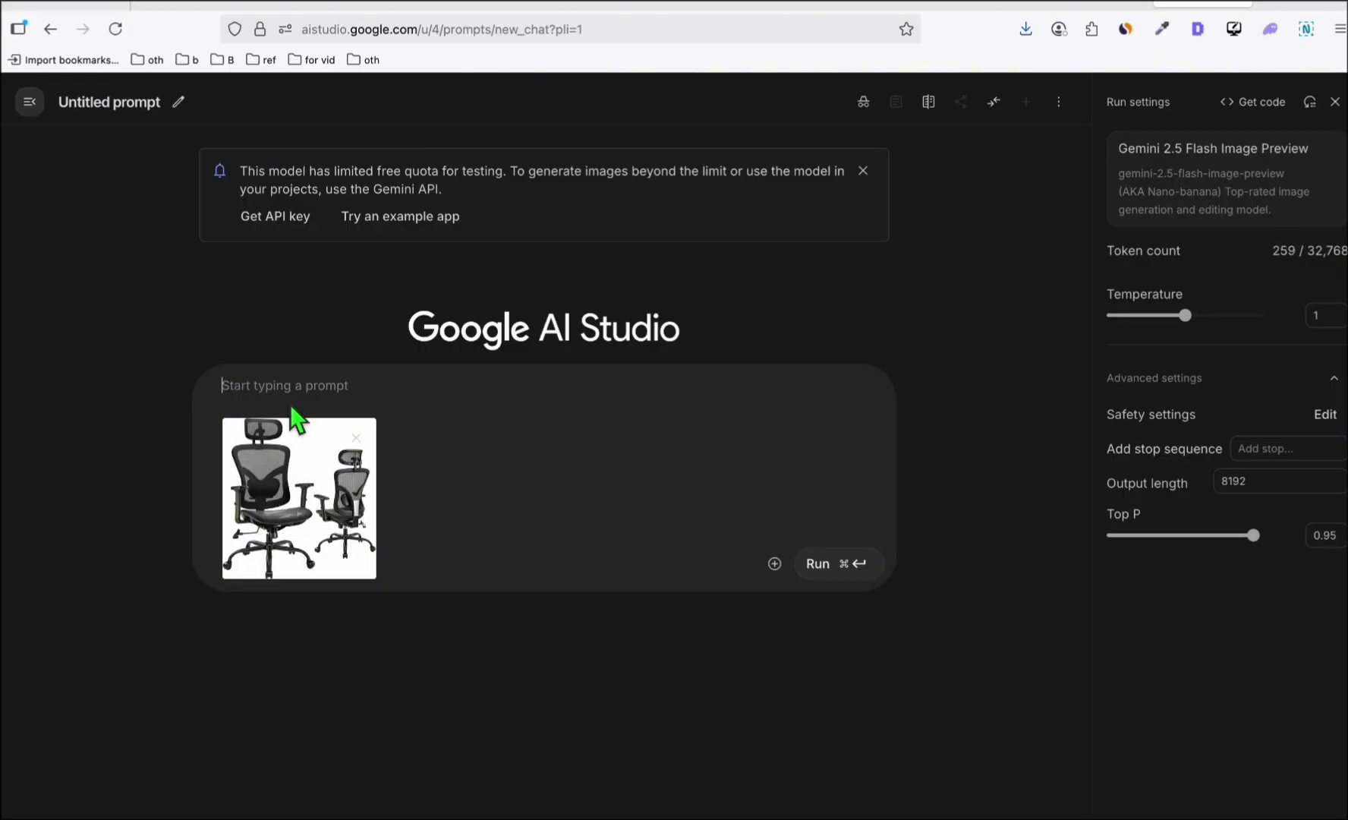
type("Have a man in office attire sitting in this chair")
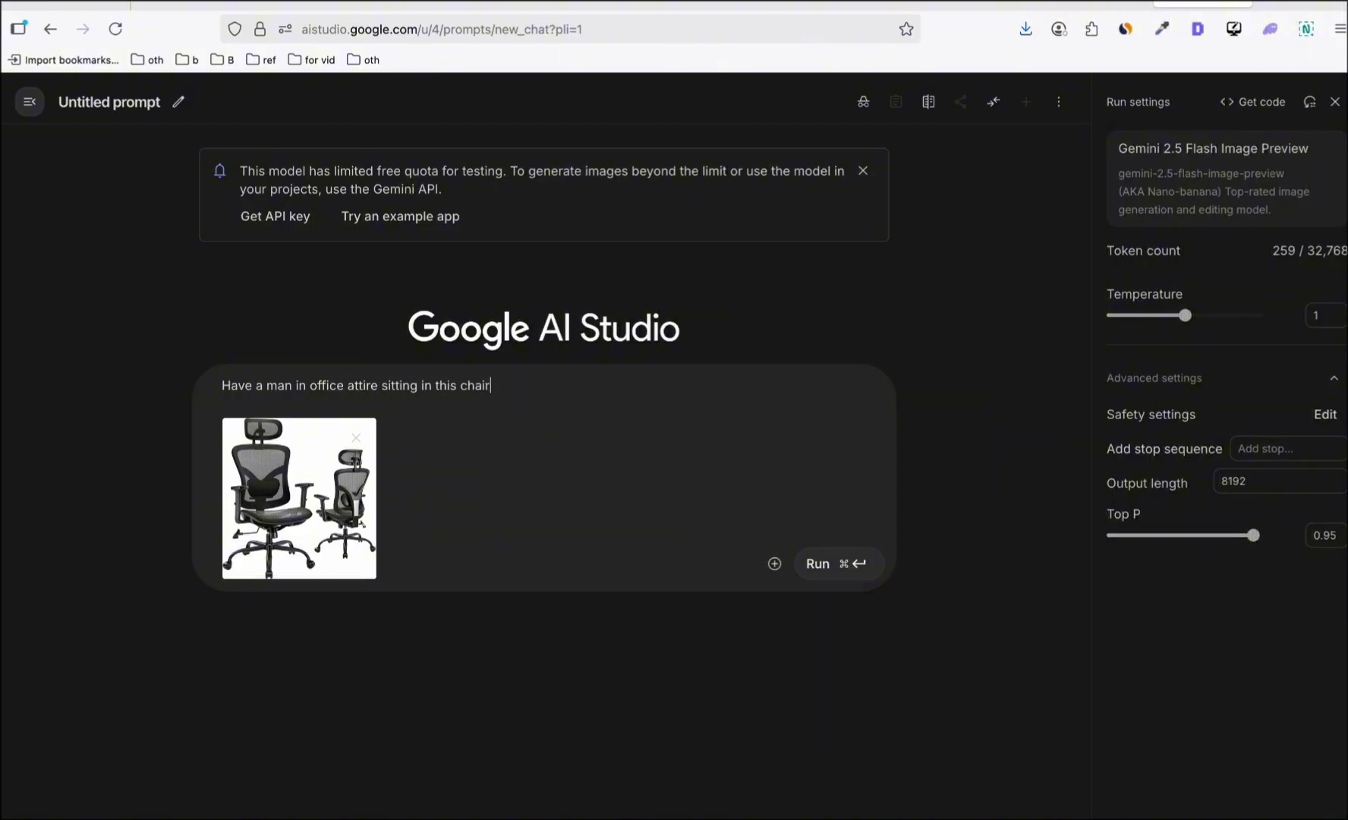
Generate the man in shirt and tie seated in the chair, then close the image preview.
left_click(830, 581)
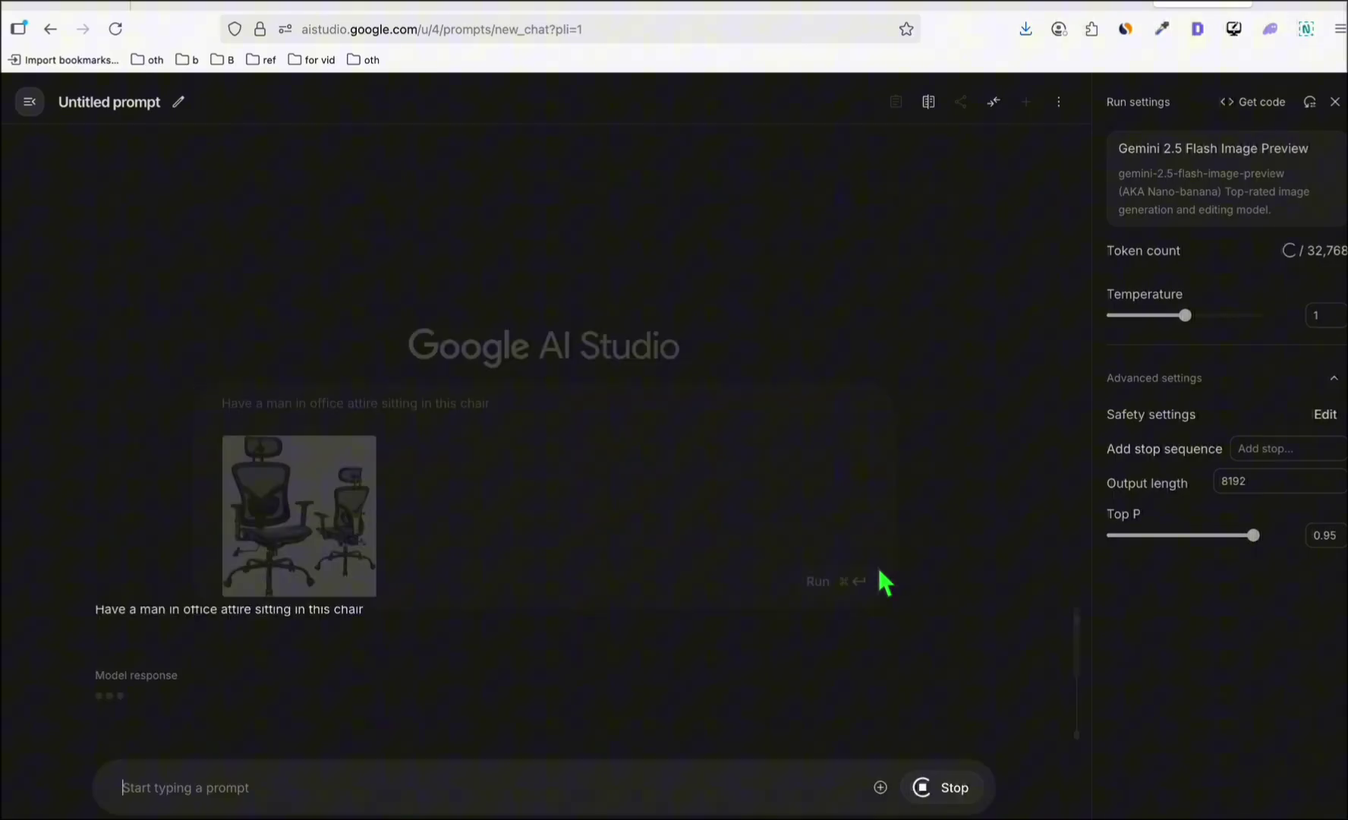
scroll(552, 407, "down", 1)
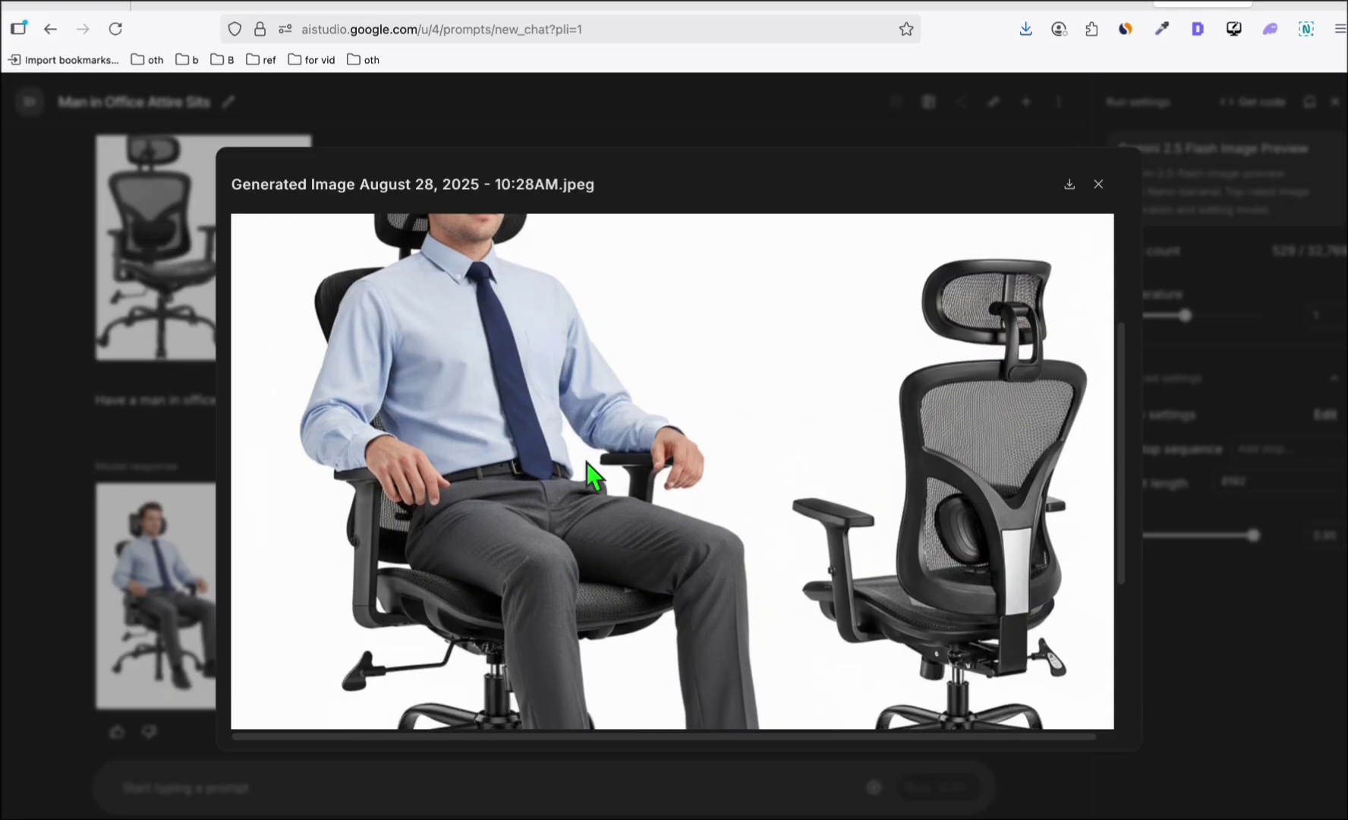
scroll(586, 463, "down", 1)
scroll(550, 526, "down", 1)
scroll(442, 624, "down", 1)
scroll(440, 615, "up", 1)
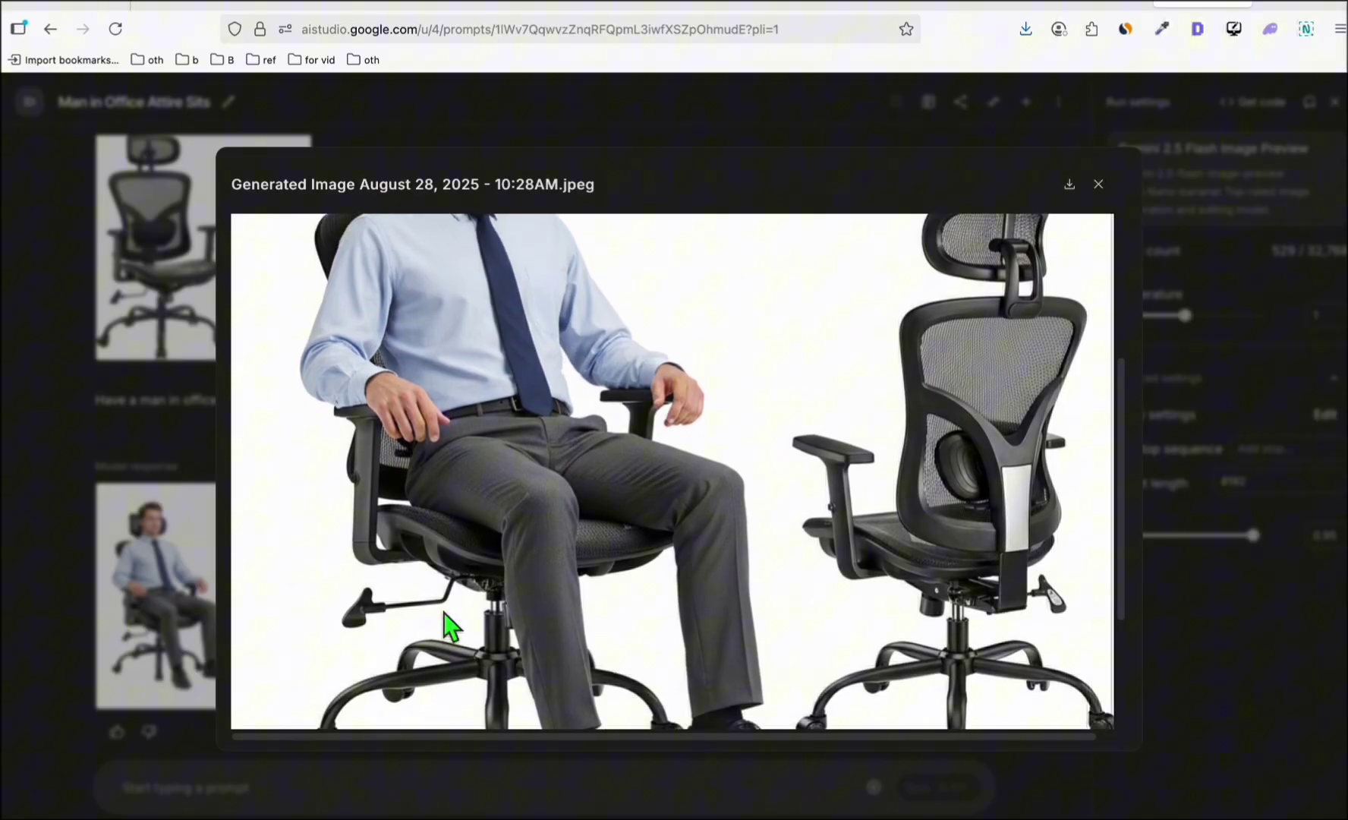
scroll(427, 583, "down", 1)
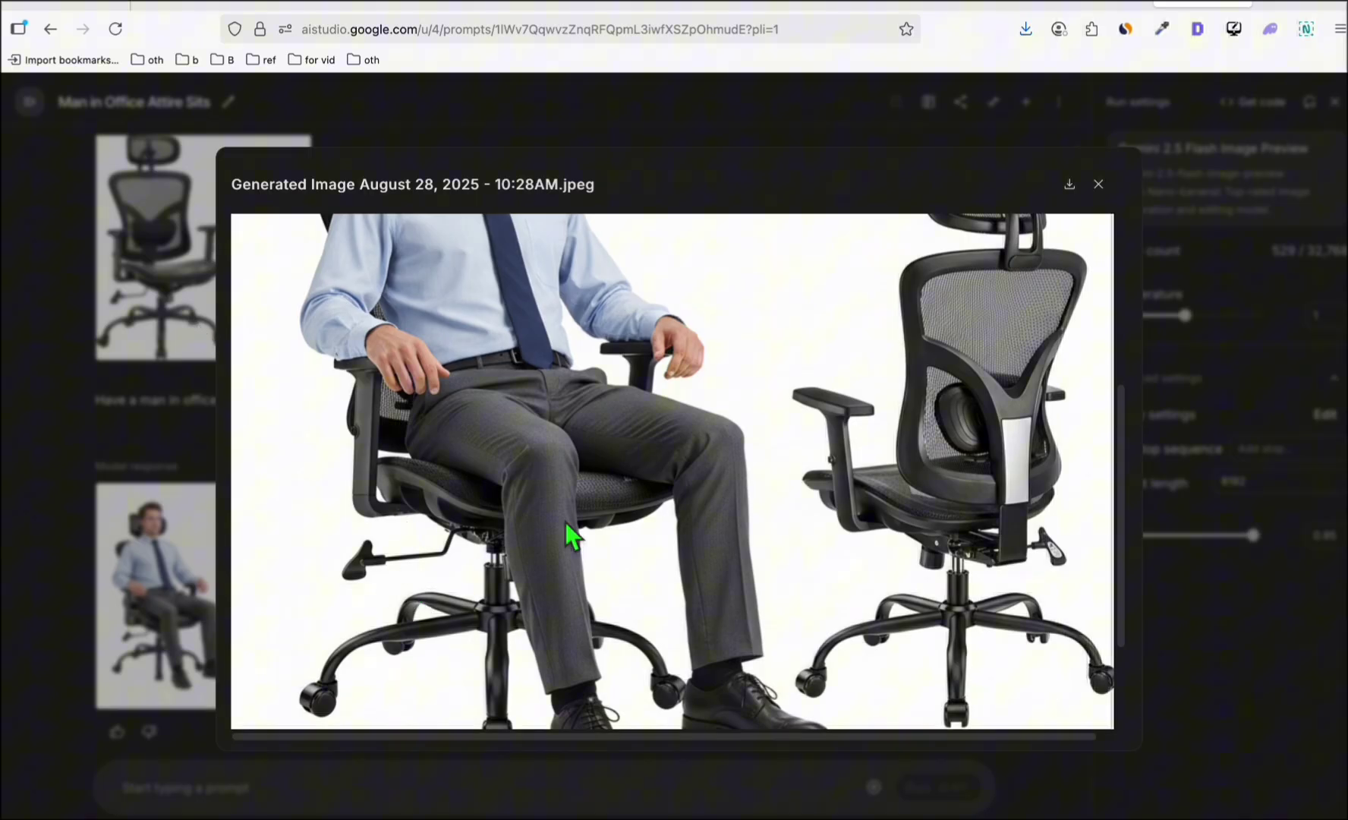
scroll(579, 527, "up", 4)
scroll(555, 474, "up", 1)
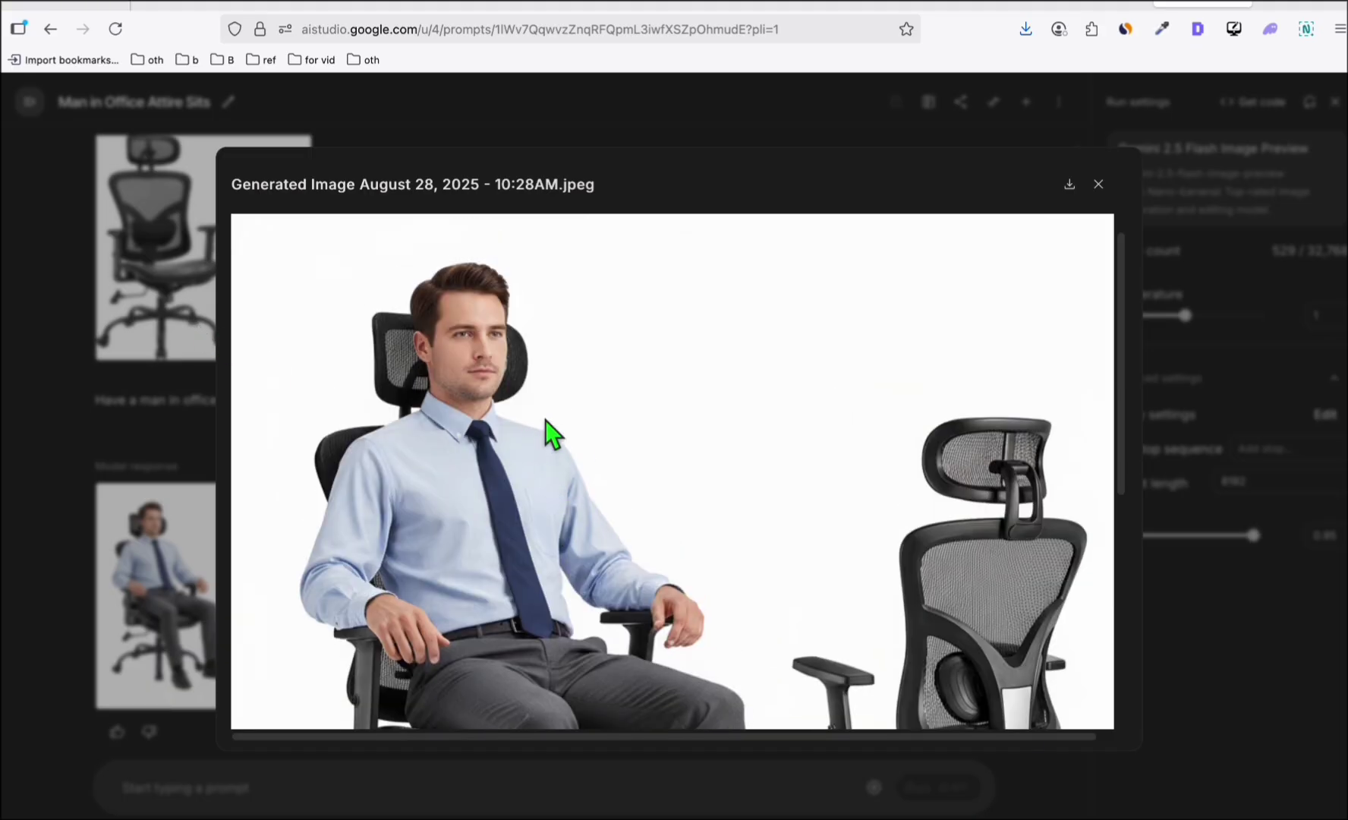
scroll(548, 416, "down", 2)
scroll(561, 398, "up", 1)
scroll(565, 404, "up", 1)
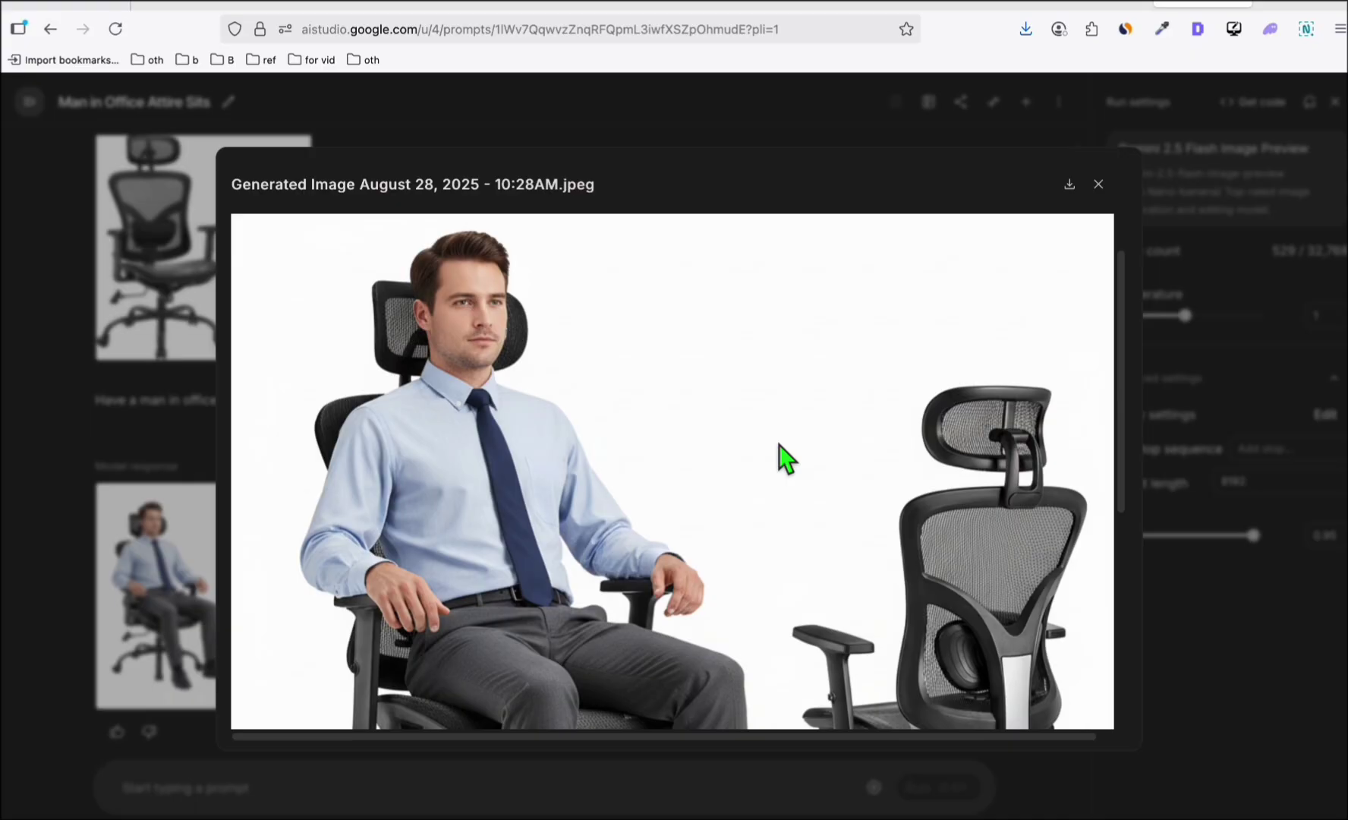
scroll(780, 445, "down", 1)
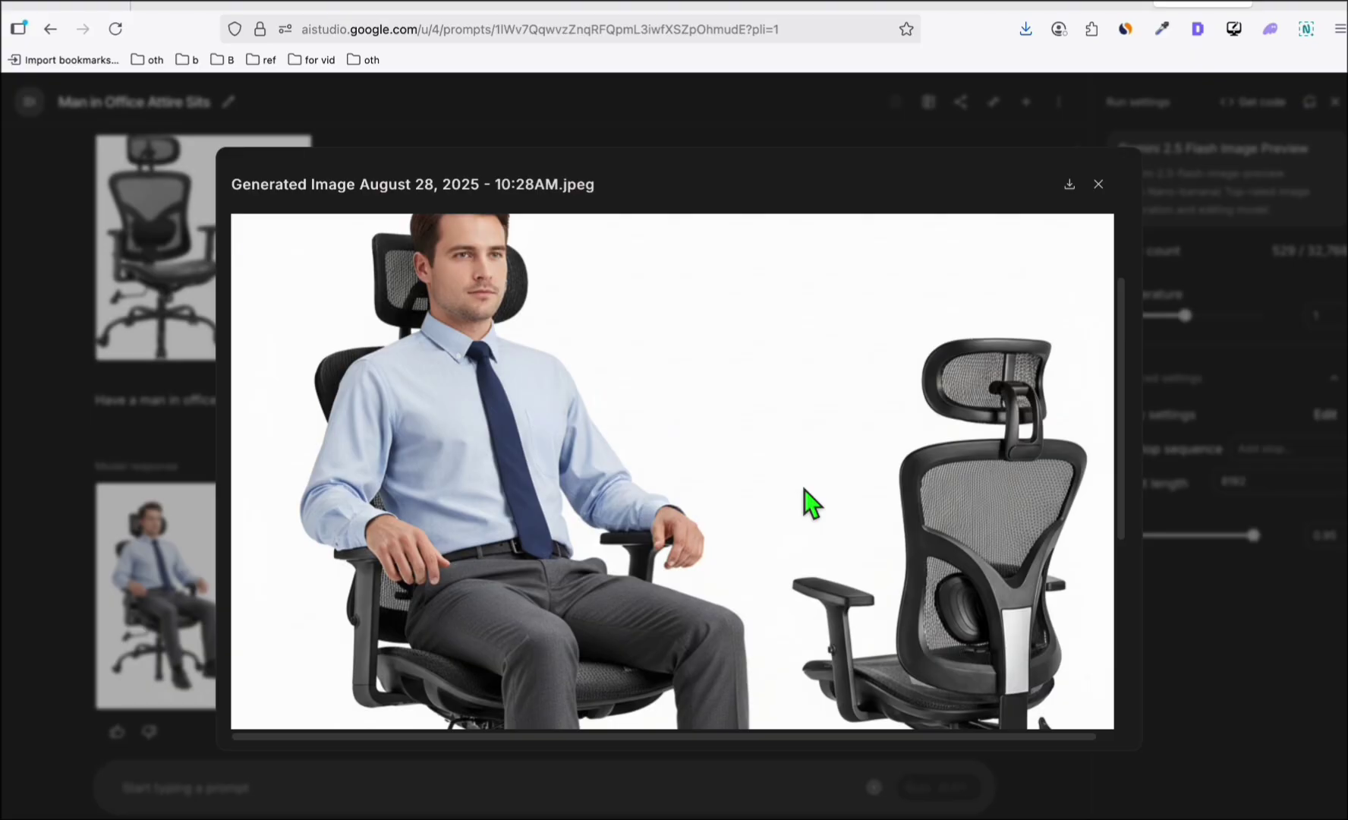
left_click(1098, 184)
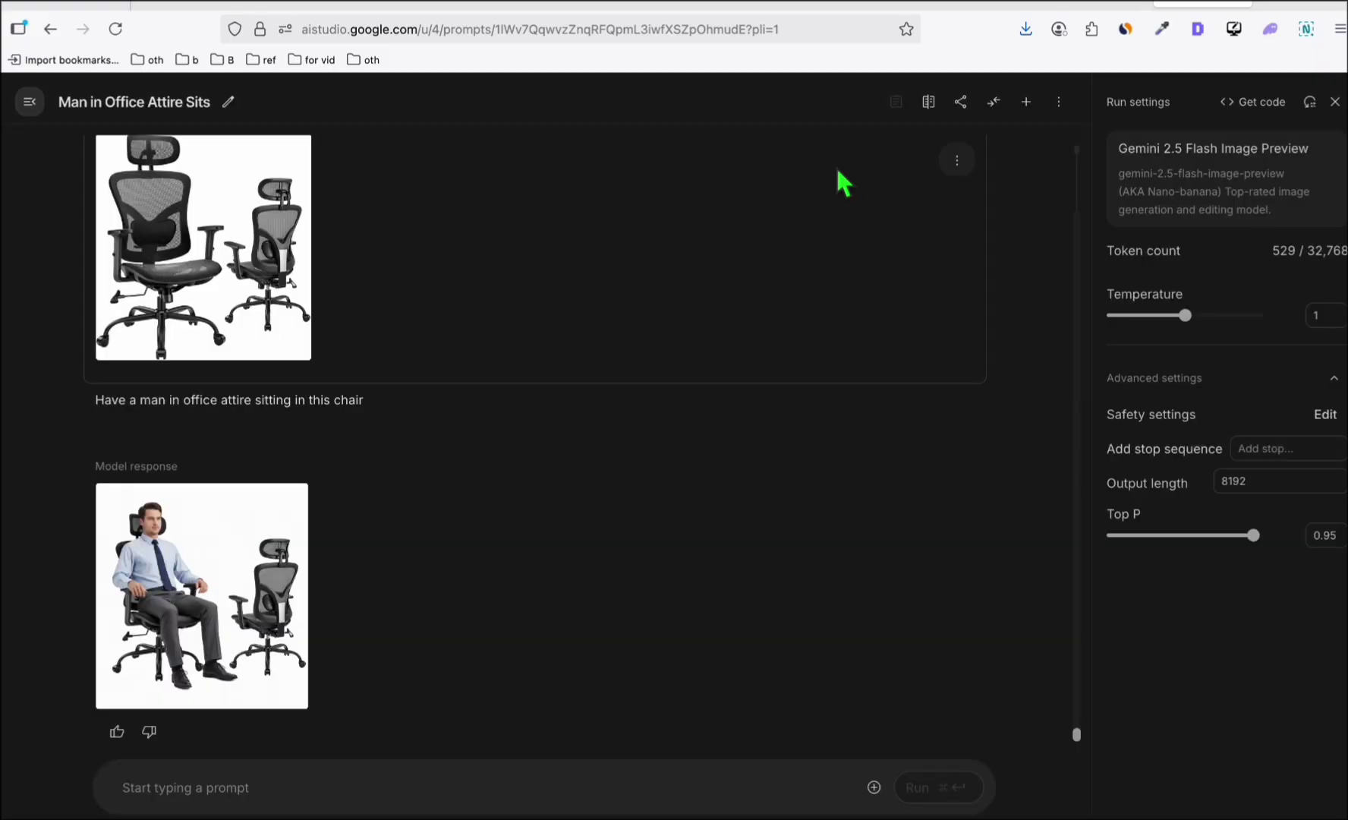
Go to the fal.ai Veo3 fast page and check its traffic statistics.
left_click(798, 8)
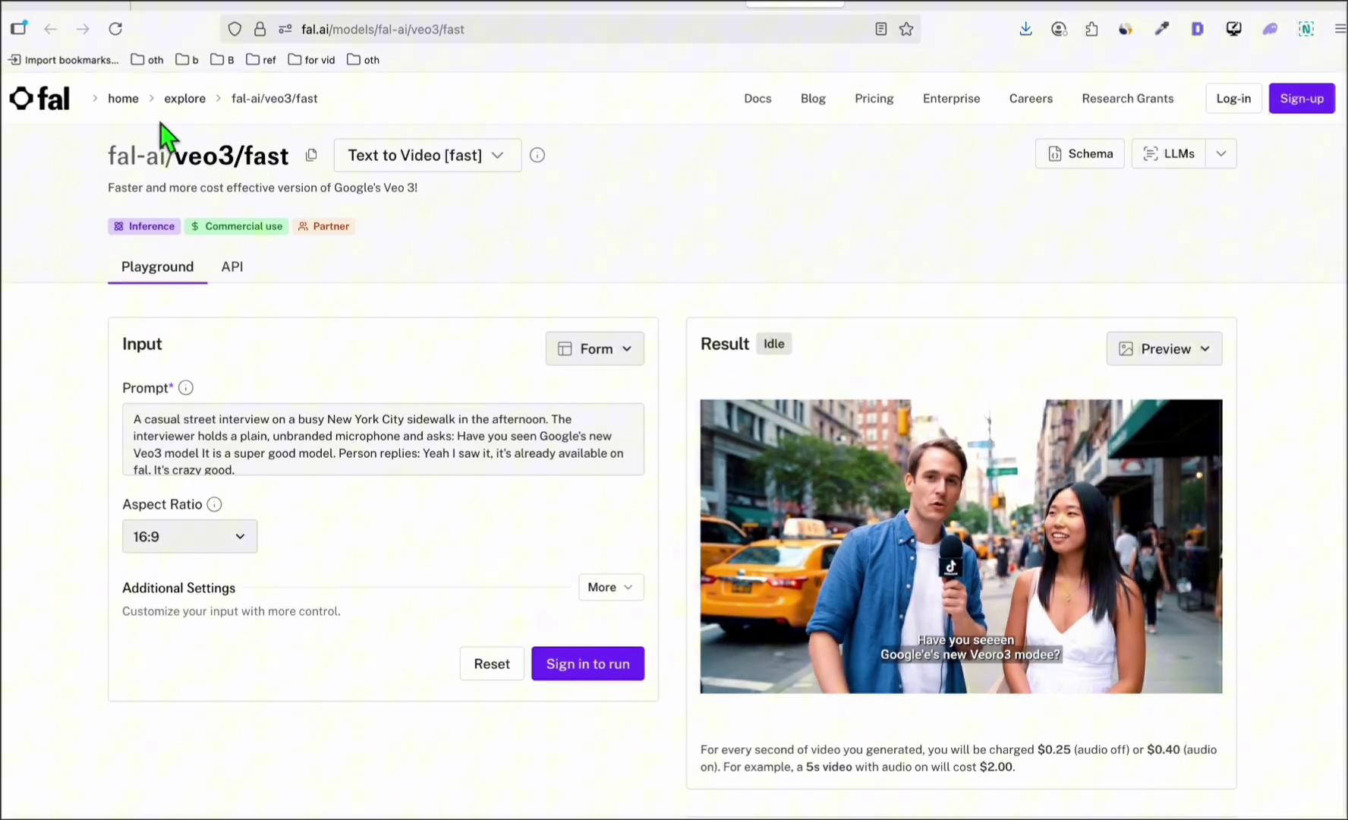
left_click(1128, 28)
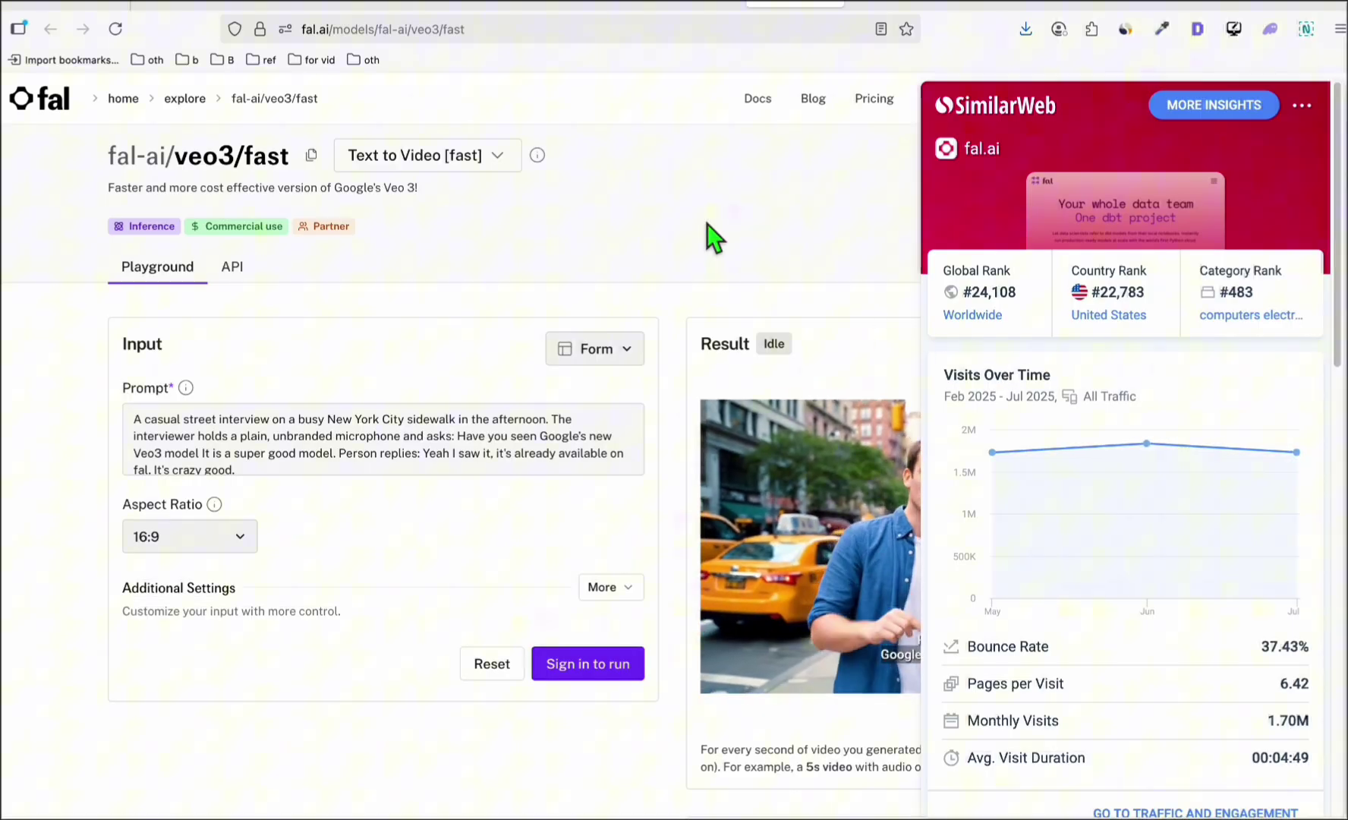
left_click(782, 230)
scroll(788, 231, "down", 3)
scroll(881, 491, "down", 1)
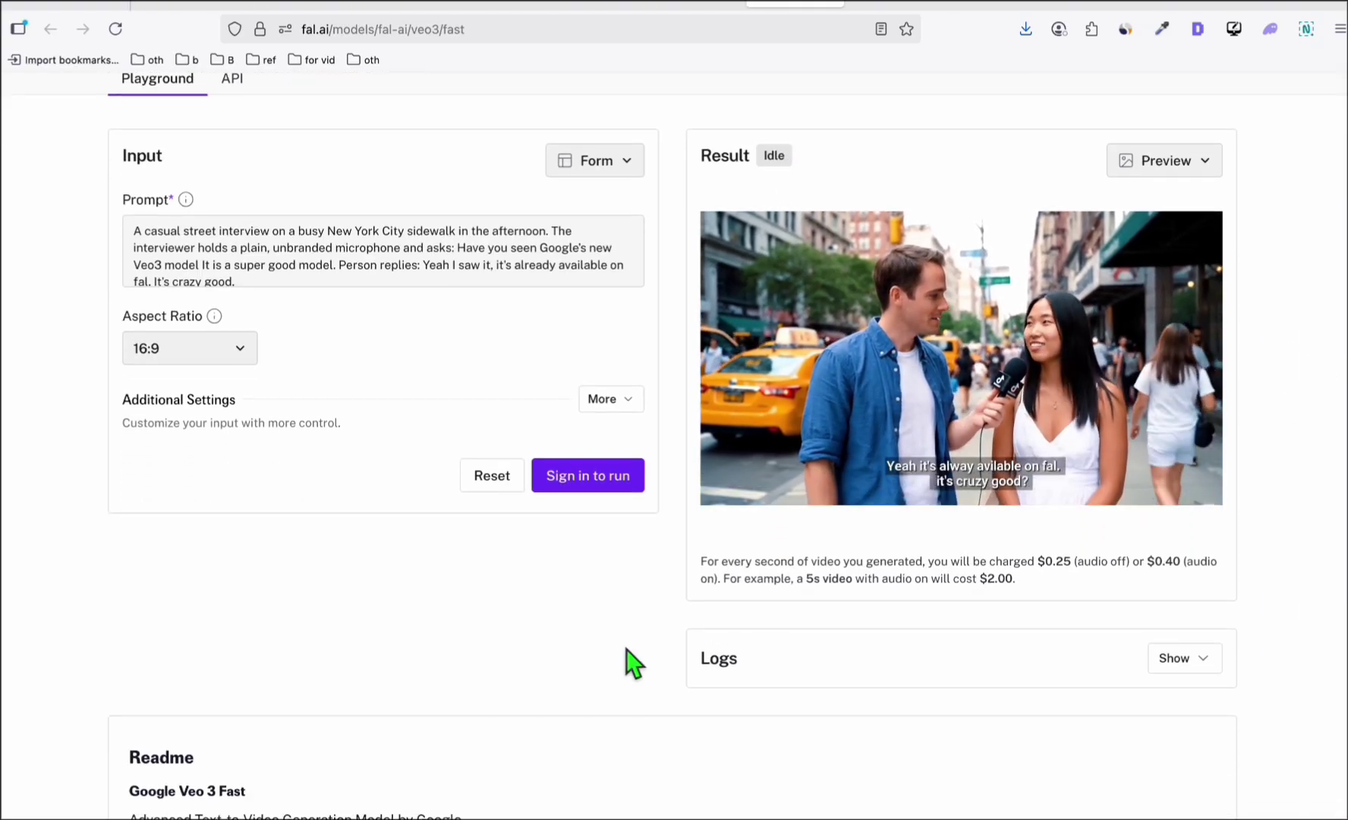
scroll(627, 649, "up", 3)
scroll(627, 635, "up", 1)
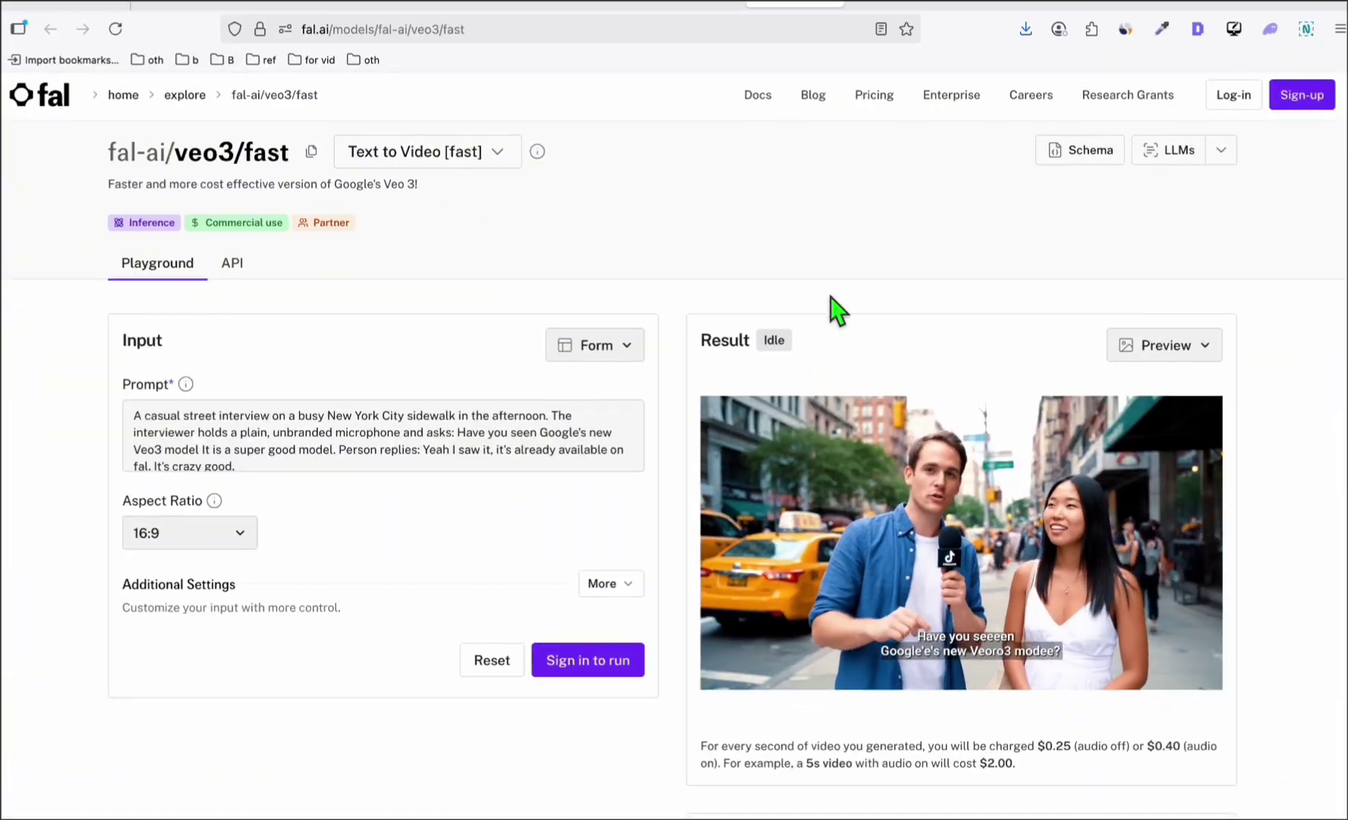
scroll(837, 310, "down", 2)
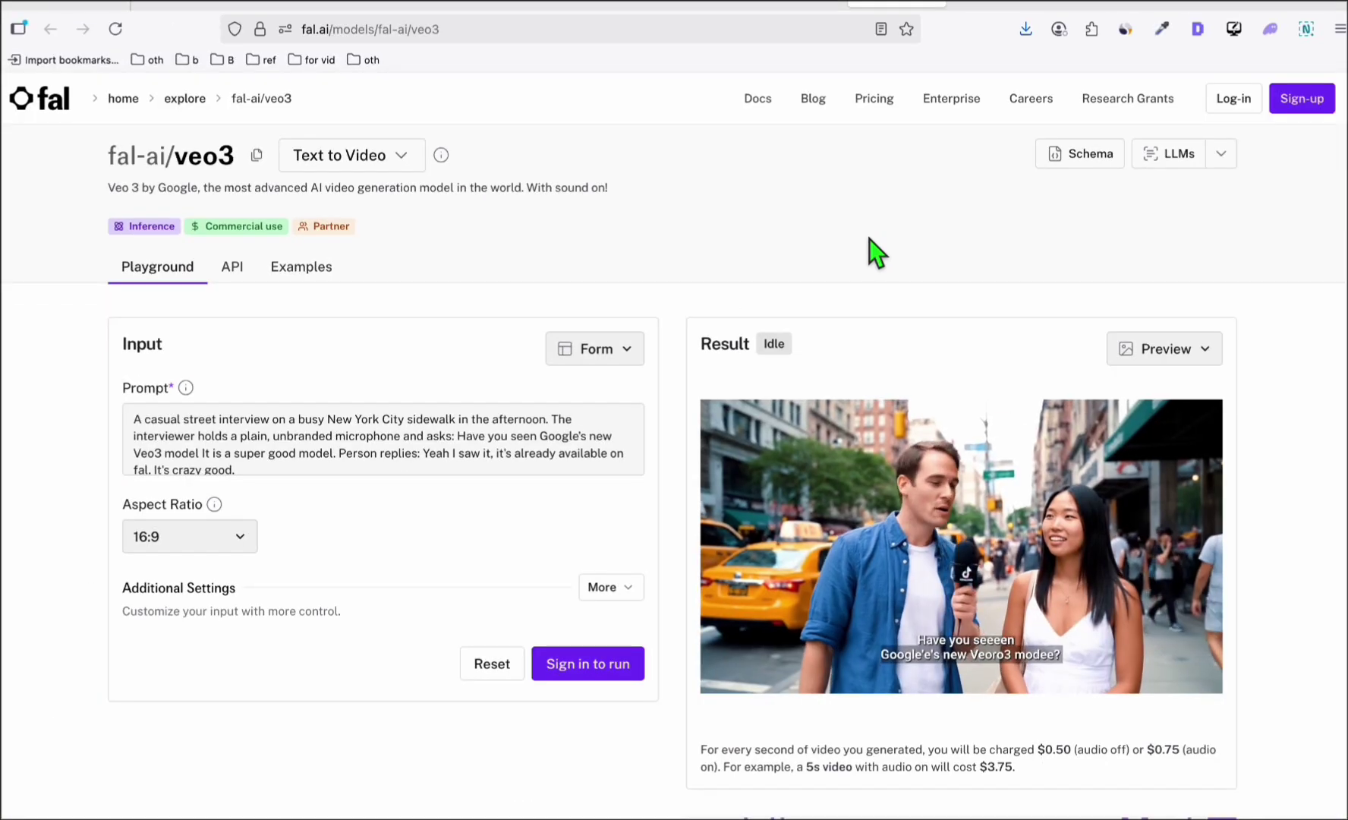
scroll(869, 239, "down", 3)
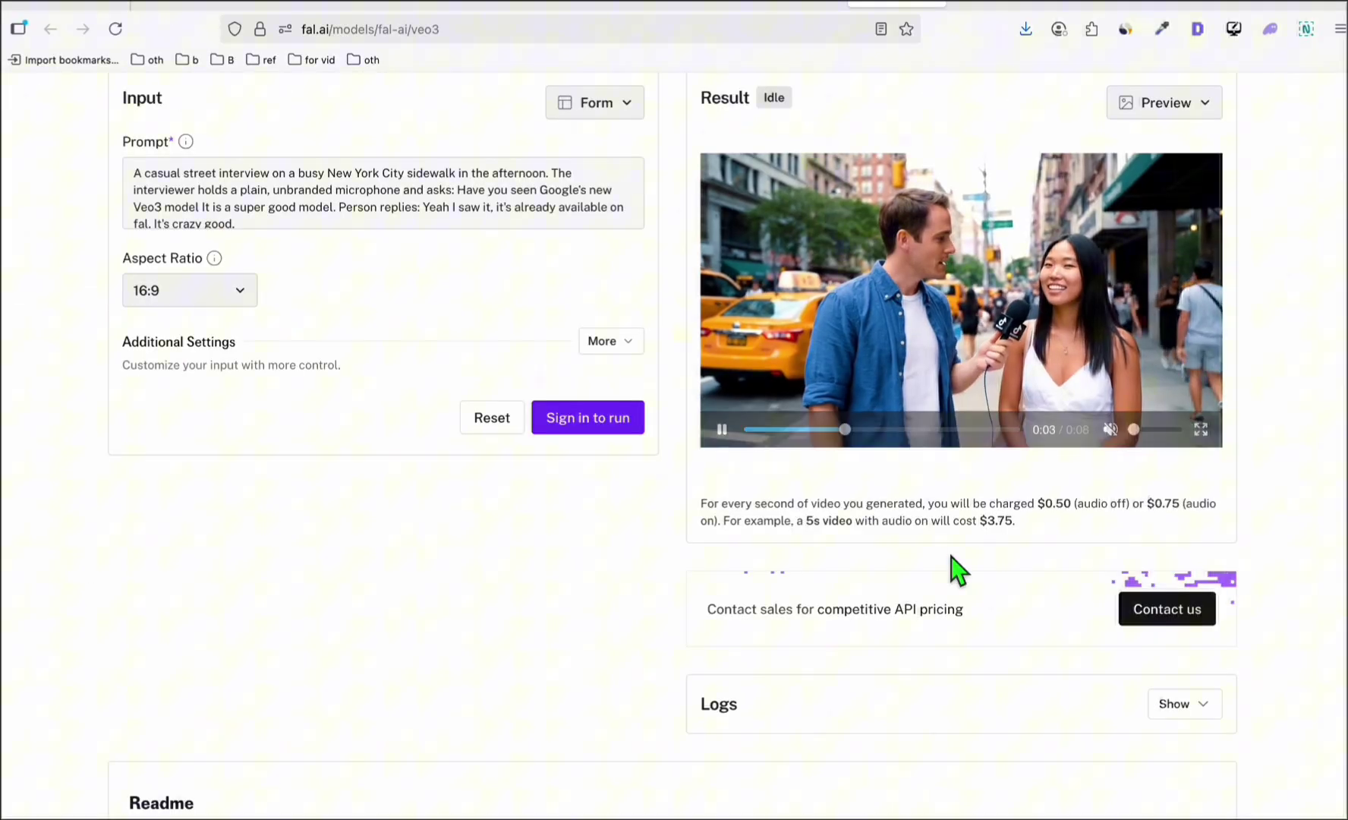
Compare the $0.50 audio-off and $0.75 audio-on rates, computing $6 for 8 seconds.
left_click_drag(1043, 504, 1074, 506)
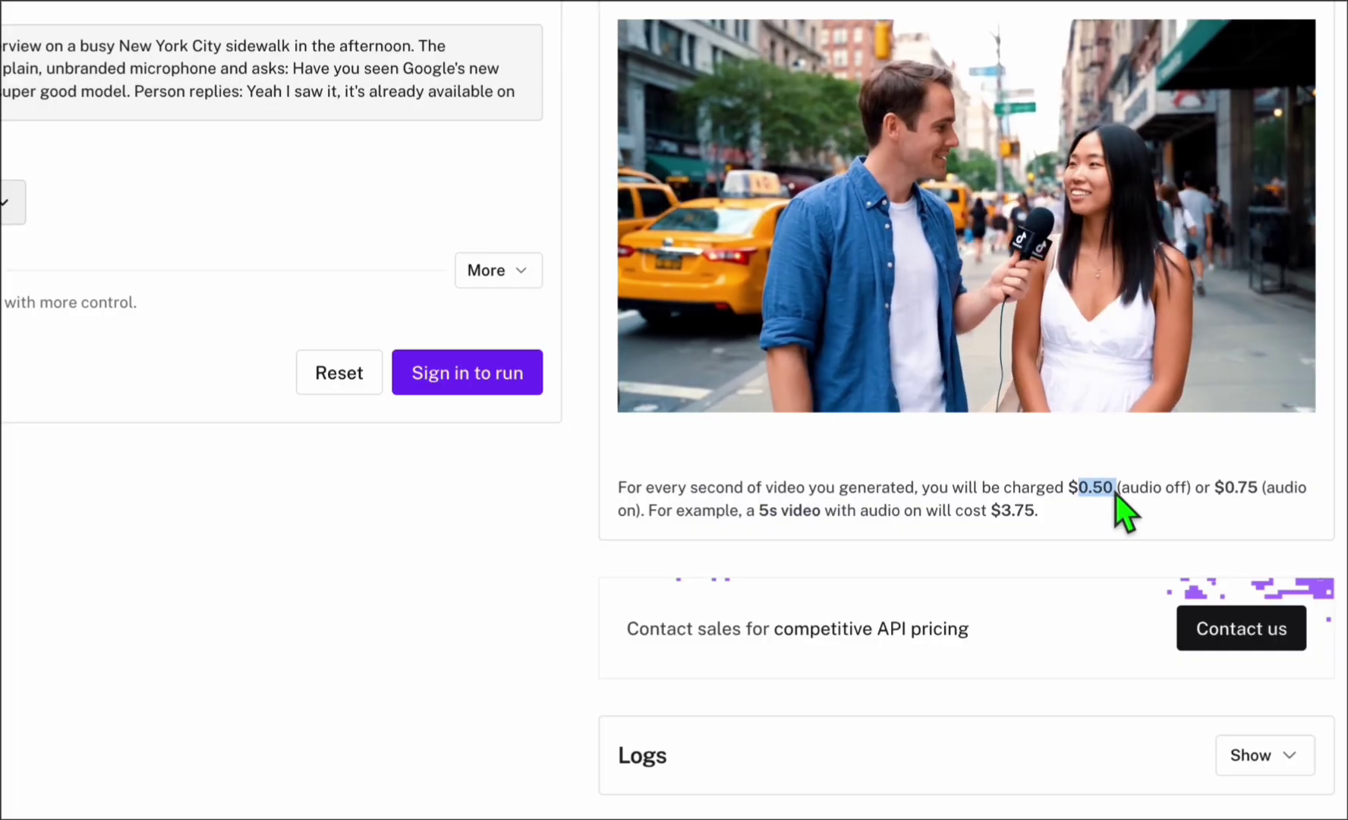
left_click_drag(1212, 496, 1259, 497)
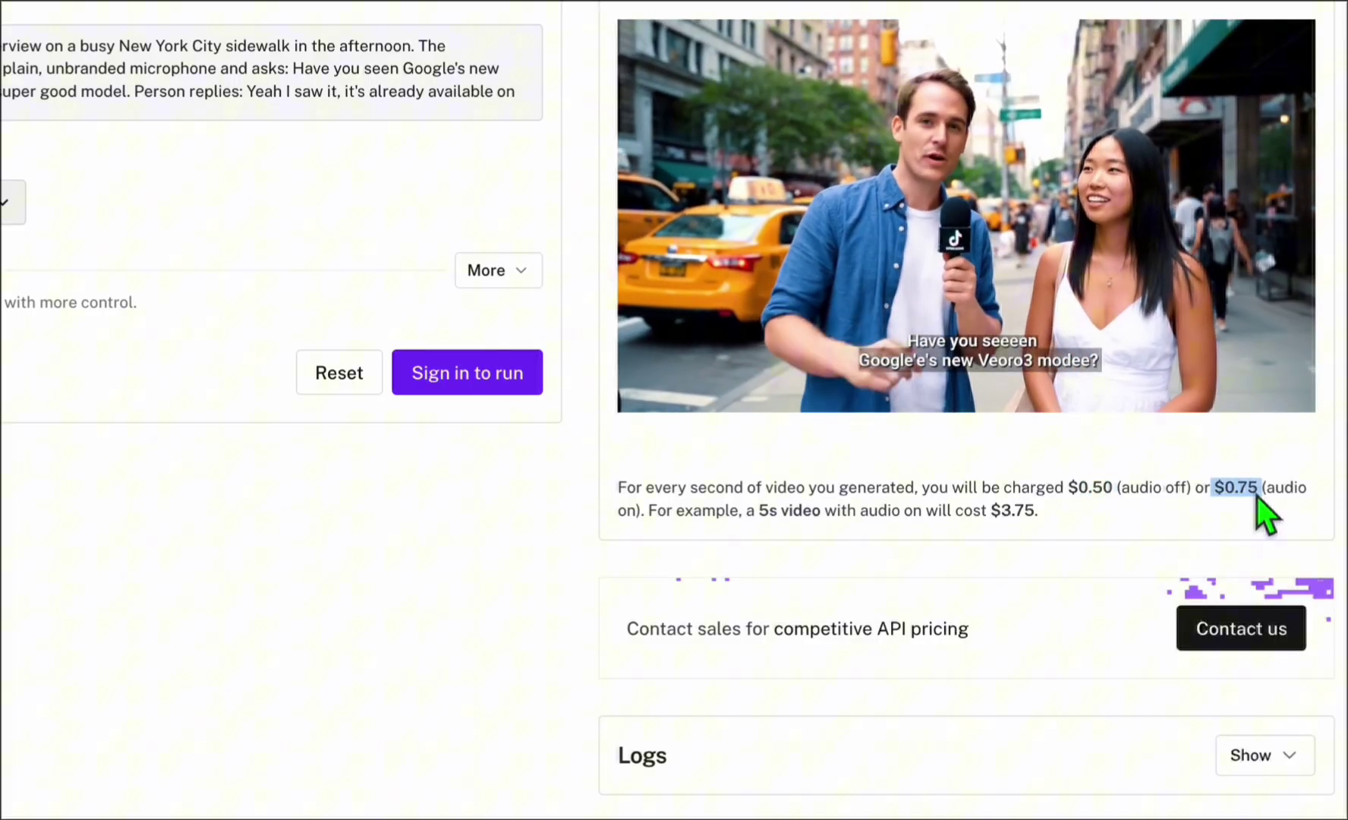
left_click(1258, 497)
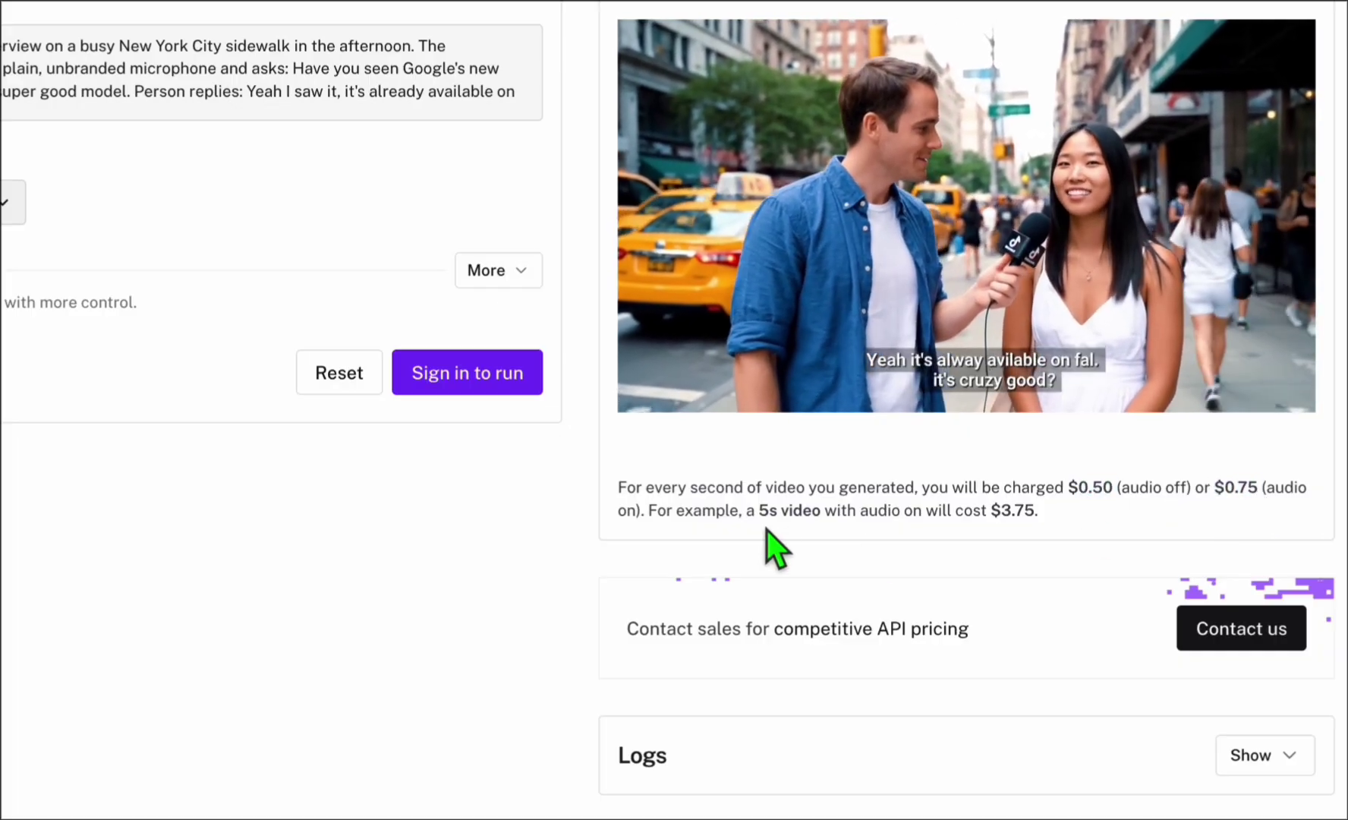
left_click_drag(759, 523, 778, 521)
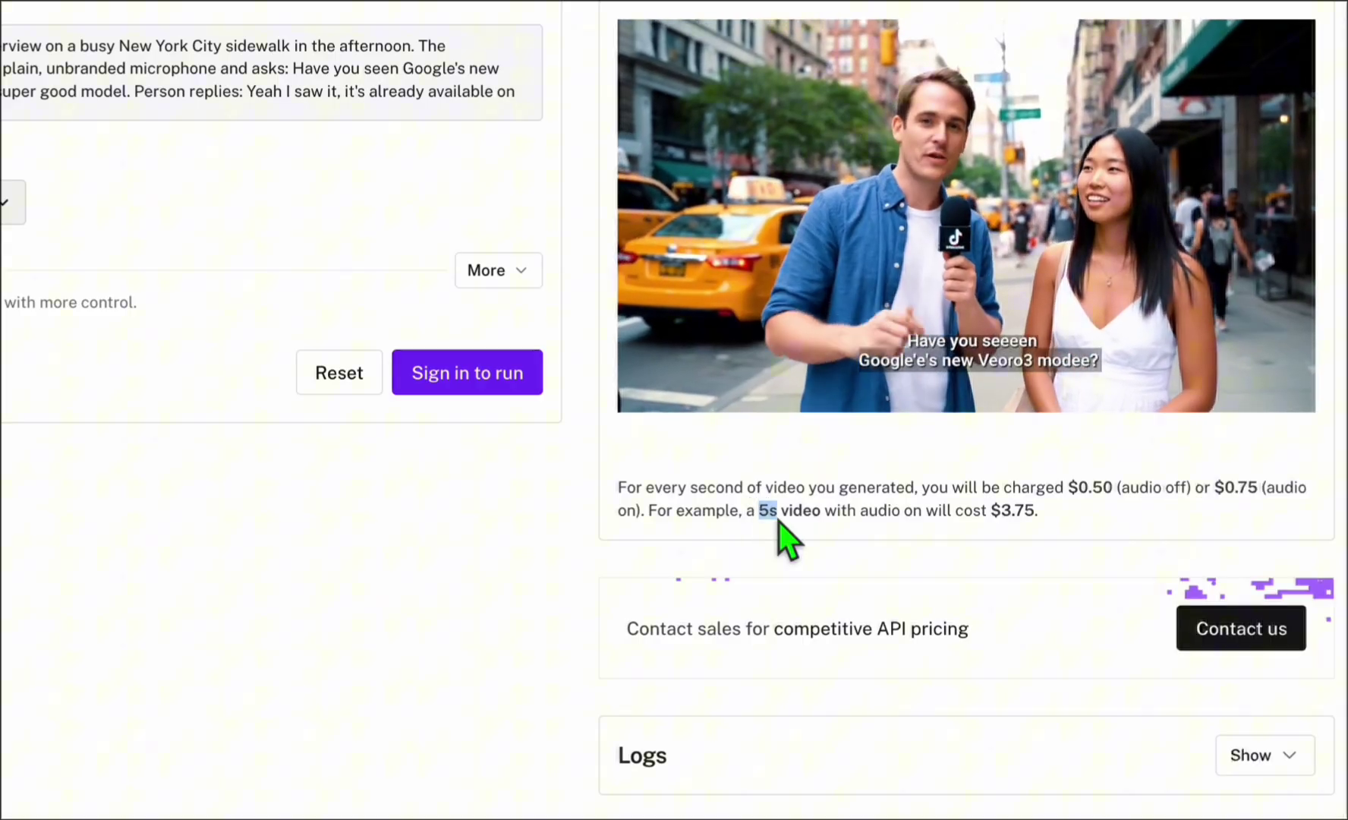
left_click_drag(1215, 497, 1253, 497)
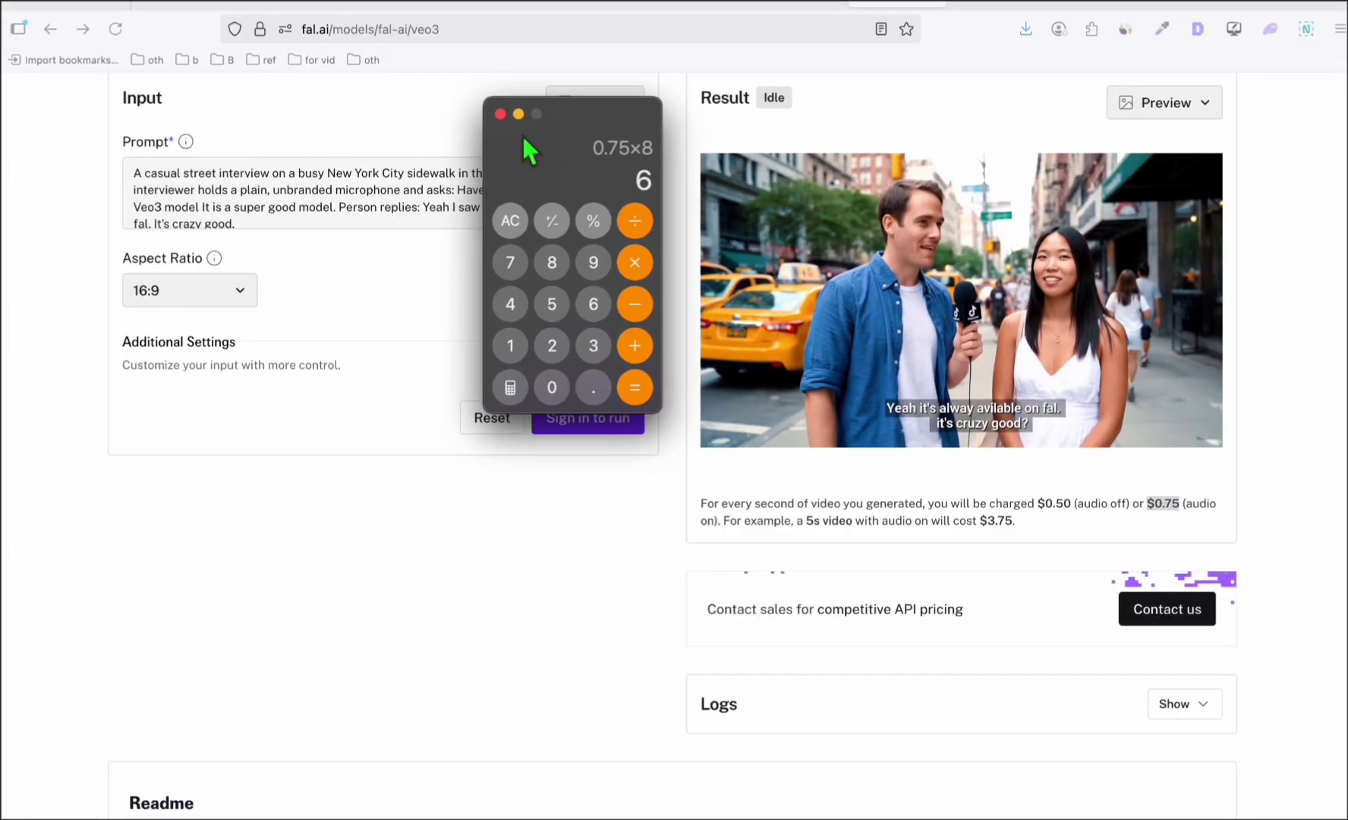
left_click(500, 114)
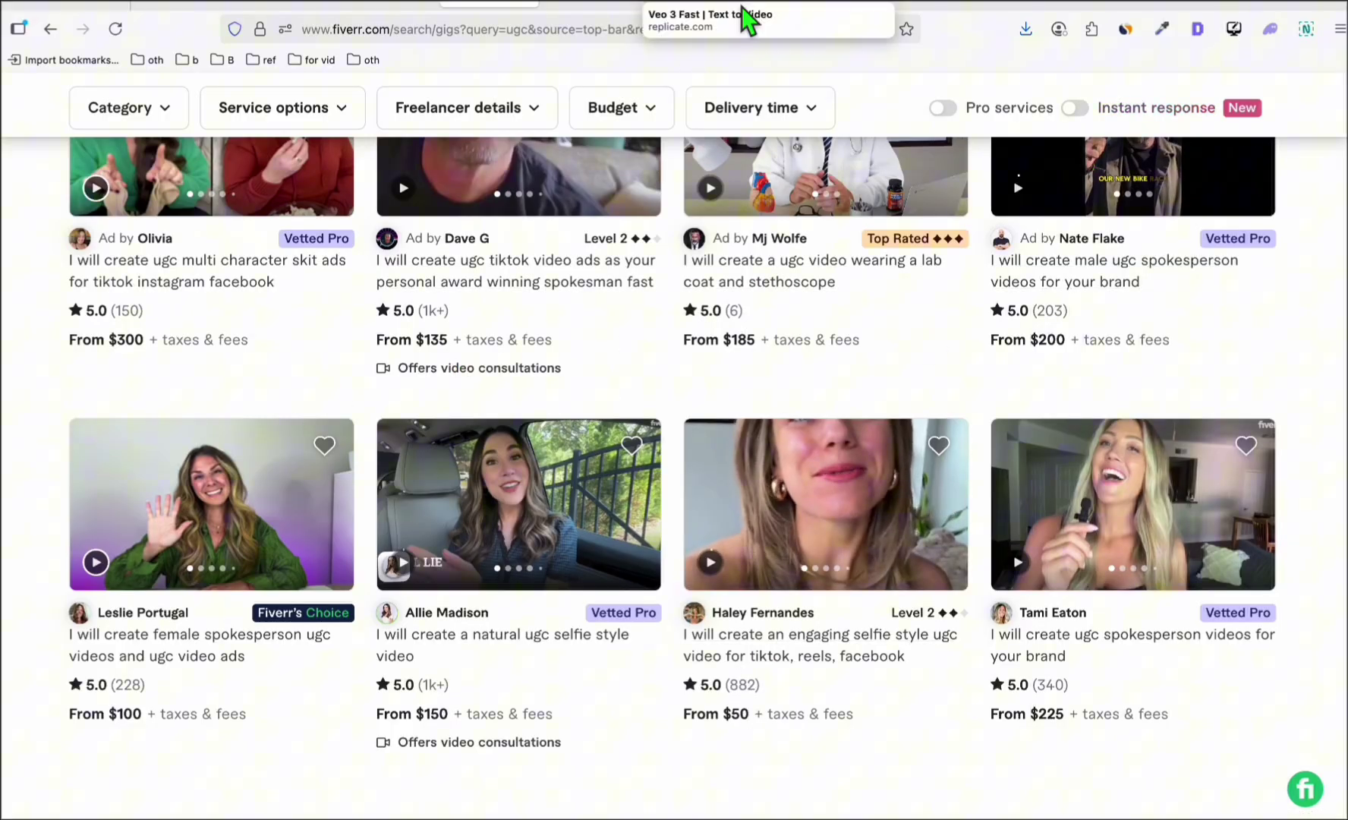
Compare Replicate's Veo 3 Fast ($3.20 per video) and Veo 3 ($6 per 8-second video) pages.
left_click(695, 6)
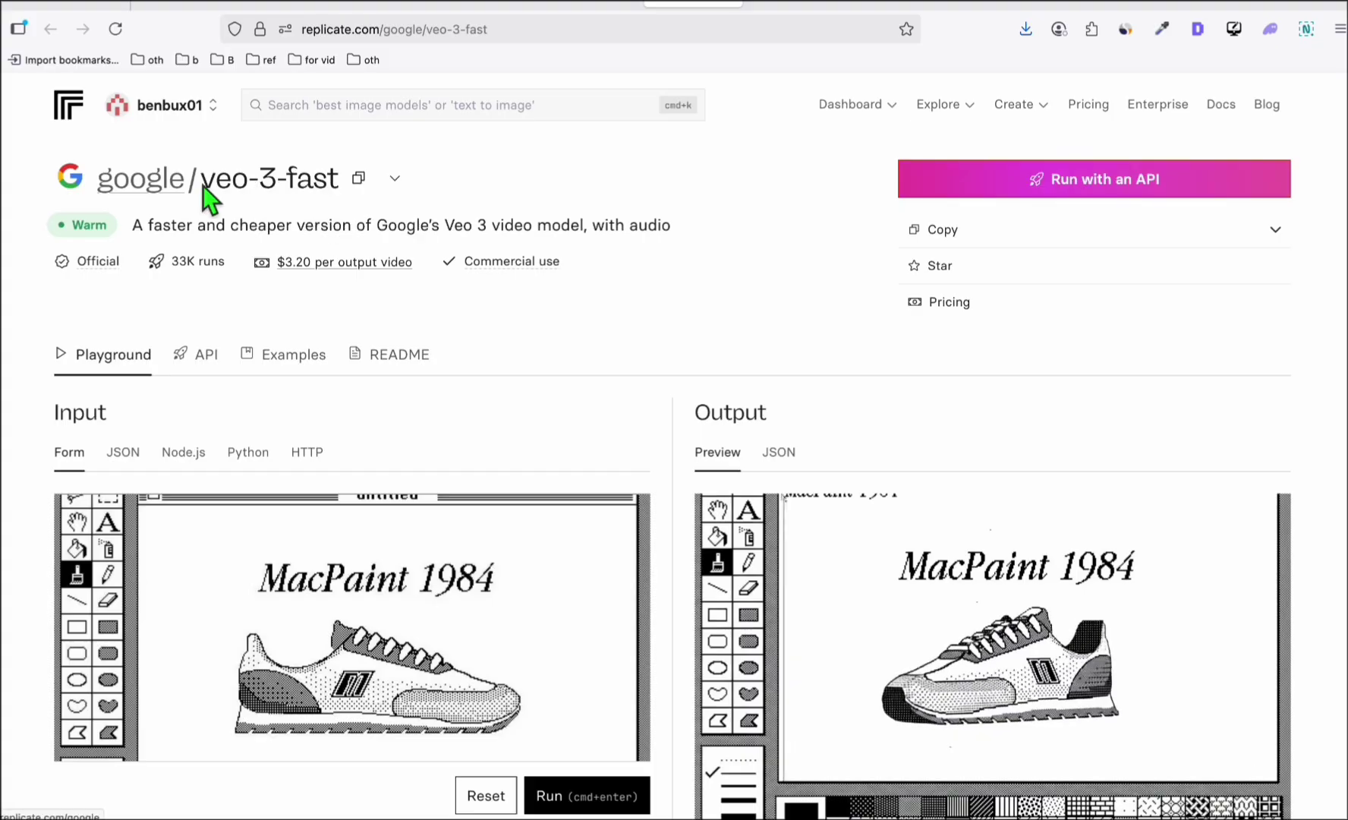
left_click(563, 6)
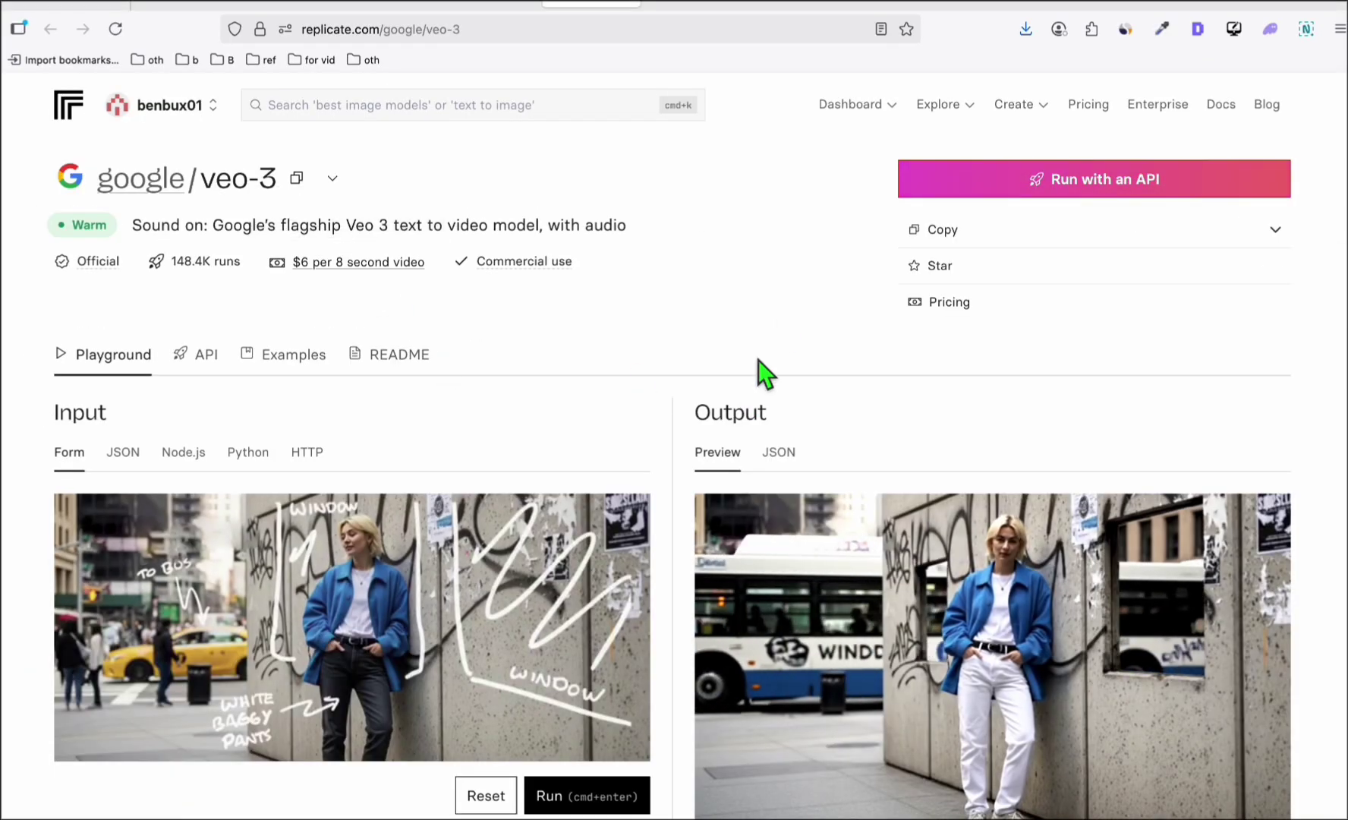
left_click(707, 4)
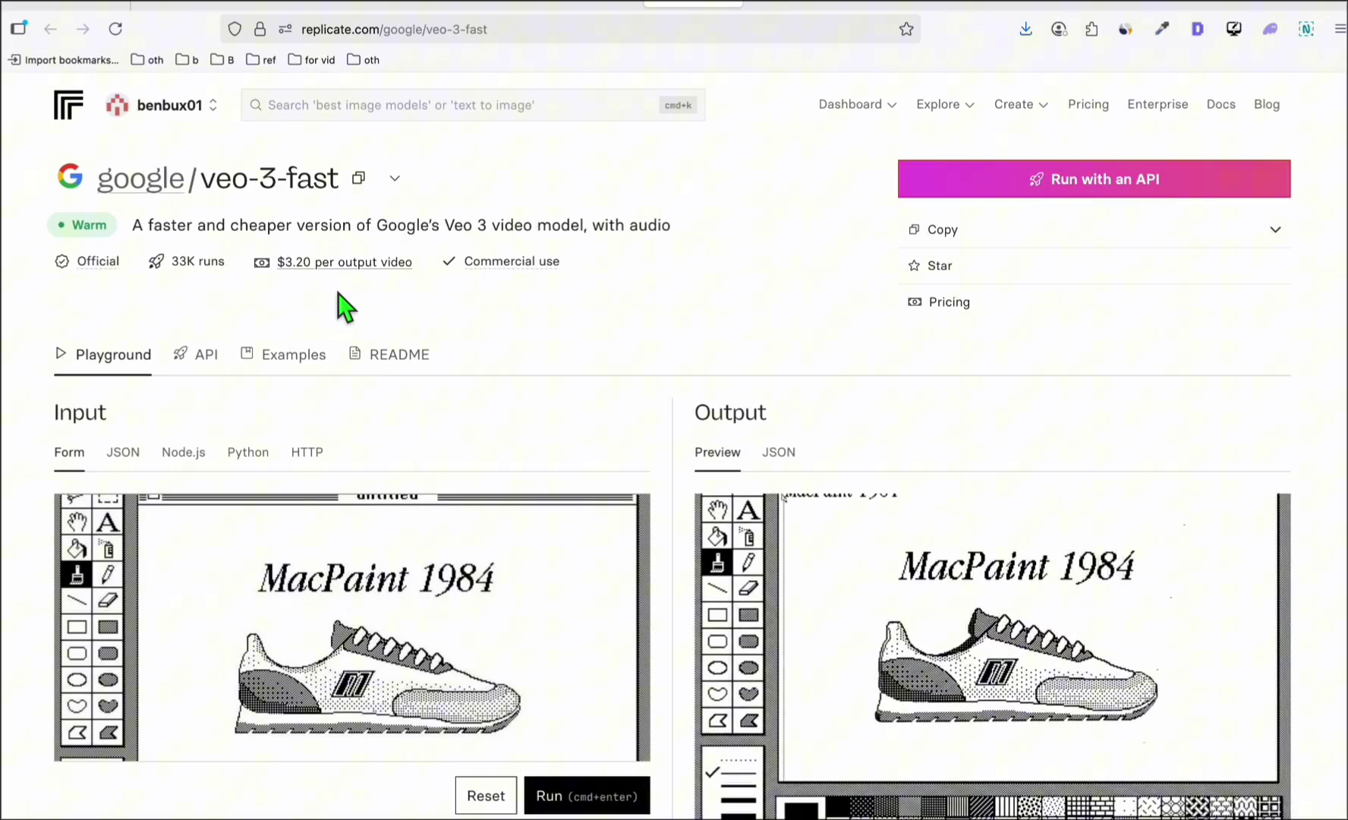
Calculate fal.ai's 8-second Veo 3 Fast cost ($0.40 × 8 = $3.20), then go to KLIFGEN.
left_click(903, 5)
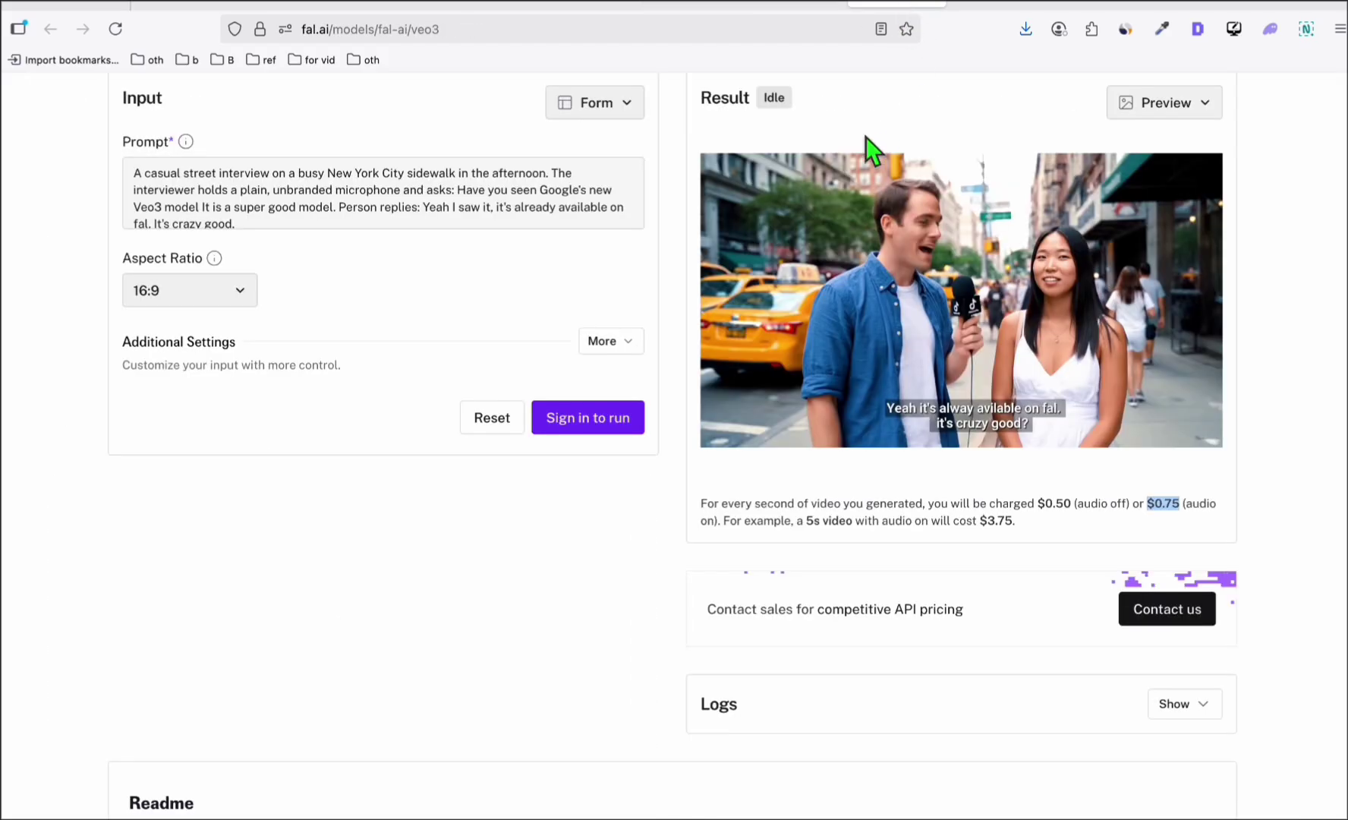
scroll(866, 136, "up", 3)
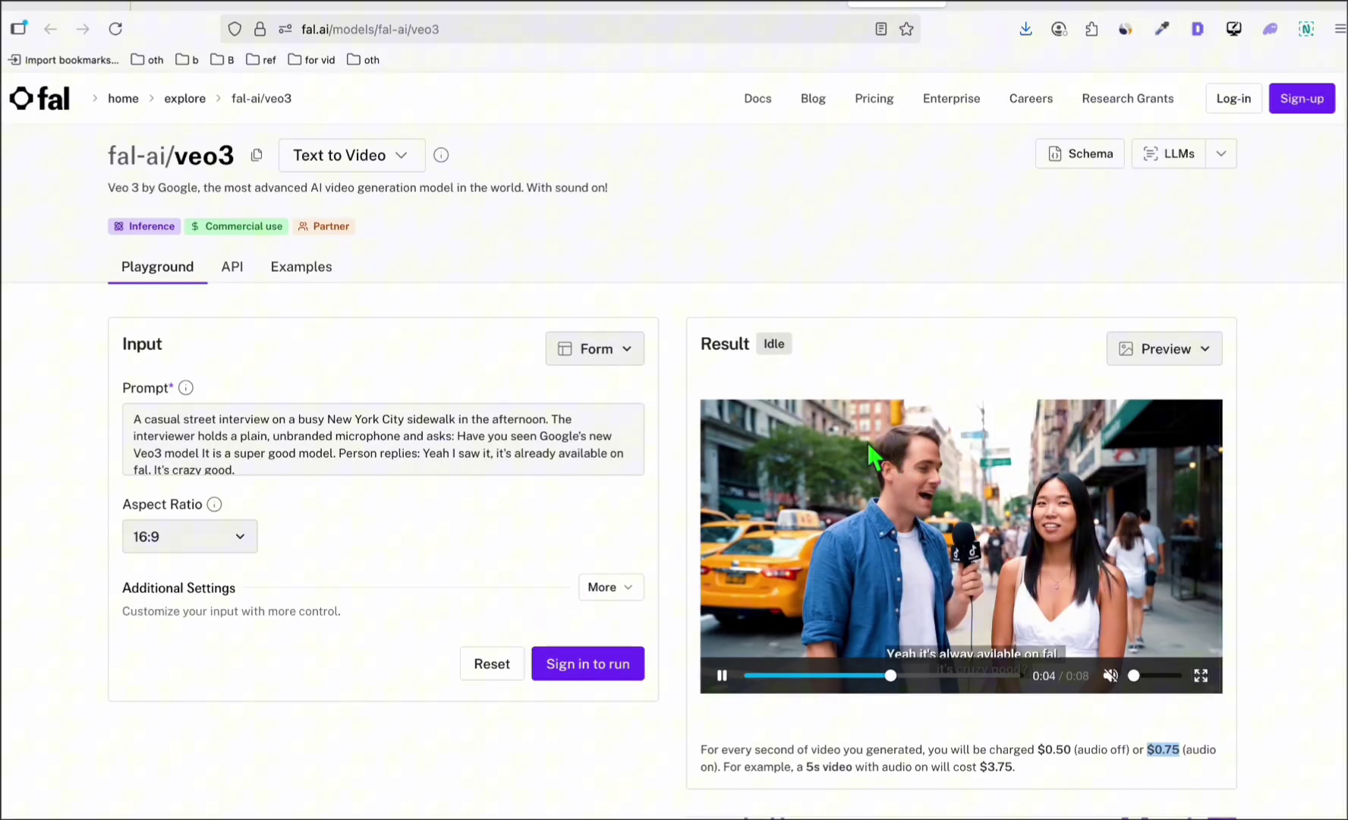
left_click(818, 6)
scroll(460, 215, "up", 2)
scroll(1012, 477, "down", 3)
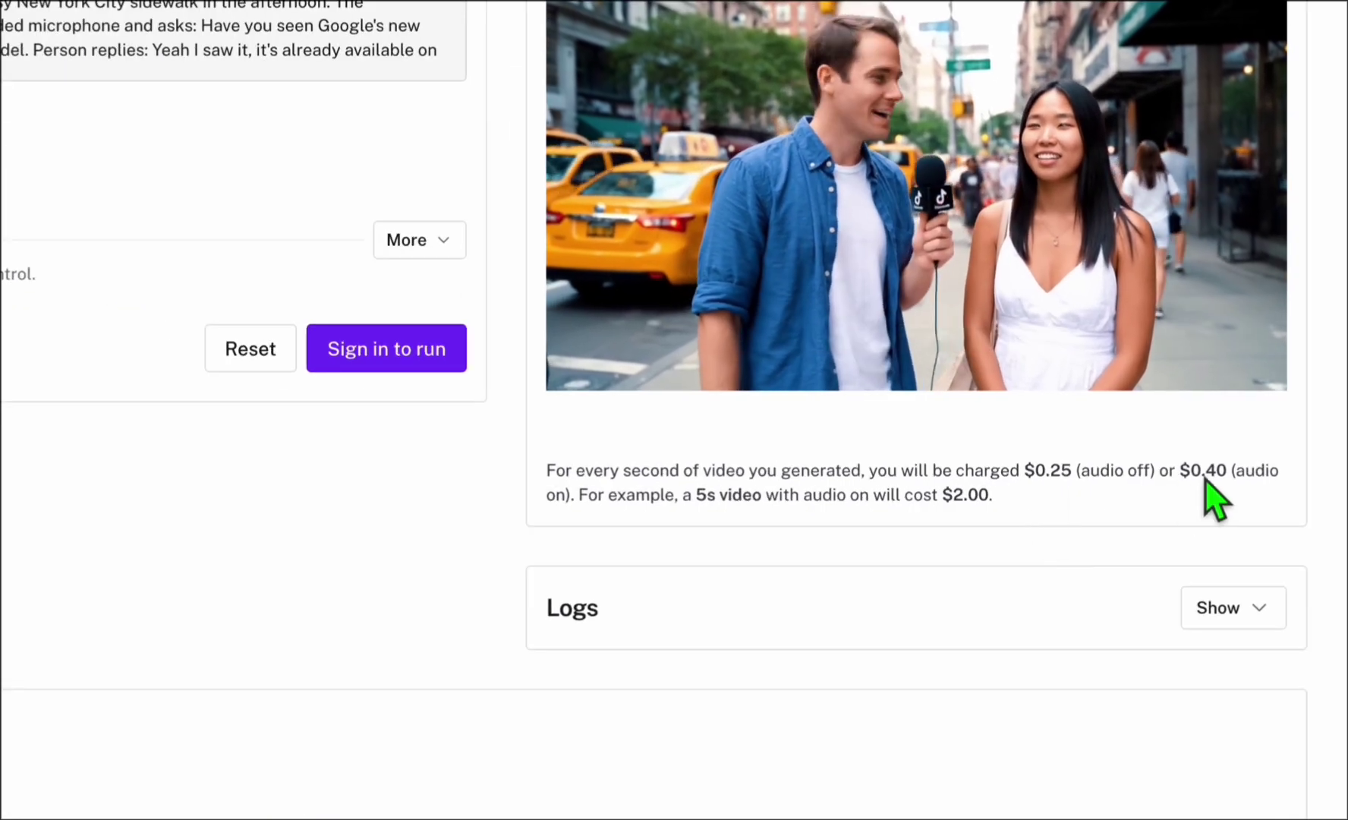
double_click(1167, 504)
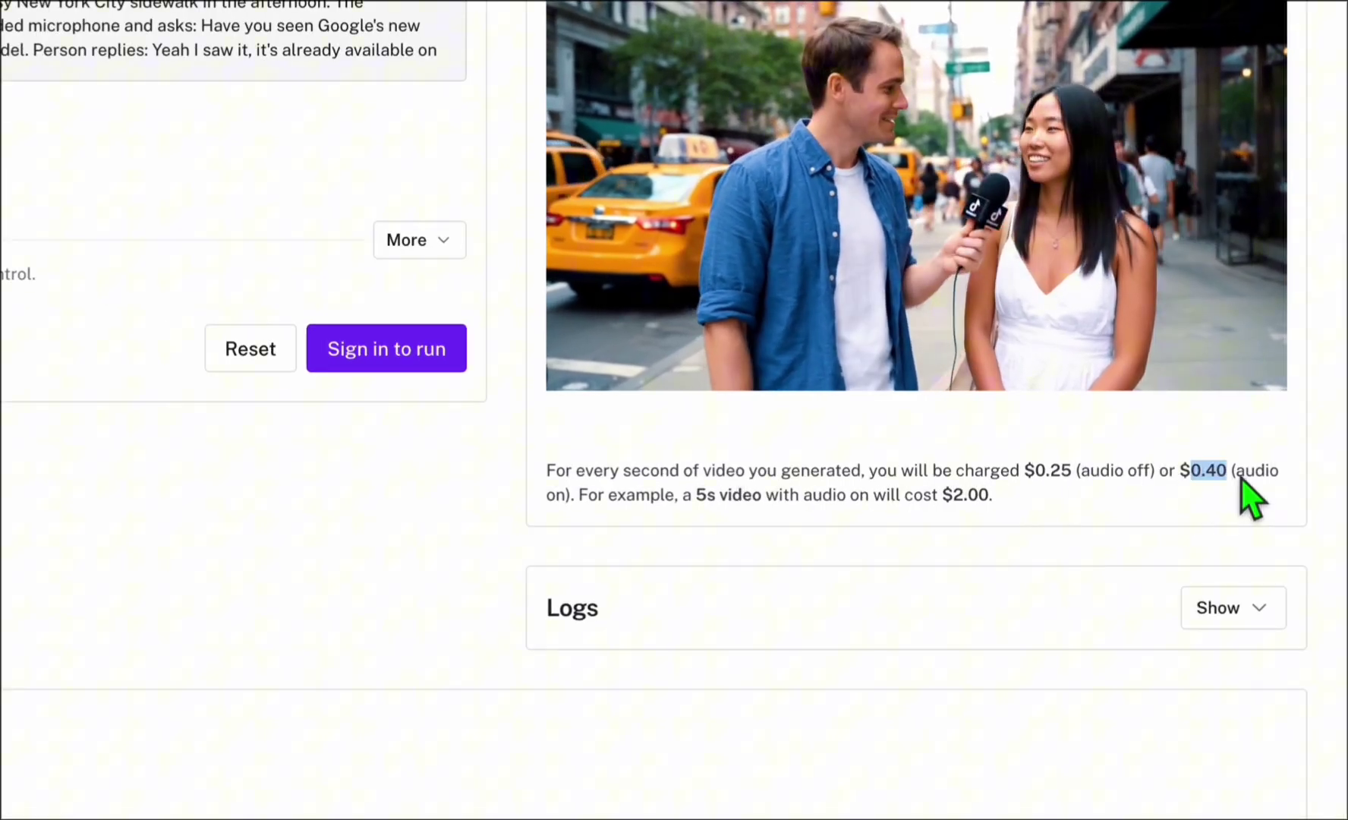
type("0.40*")
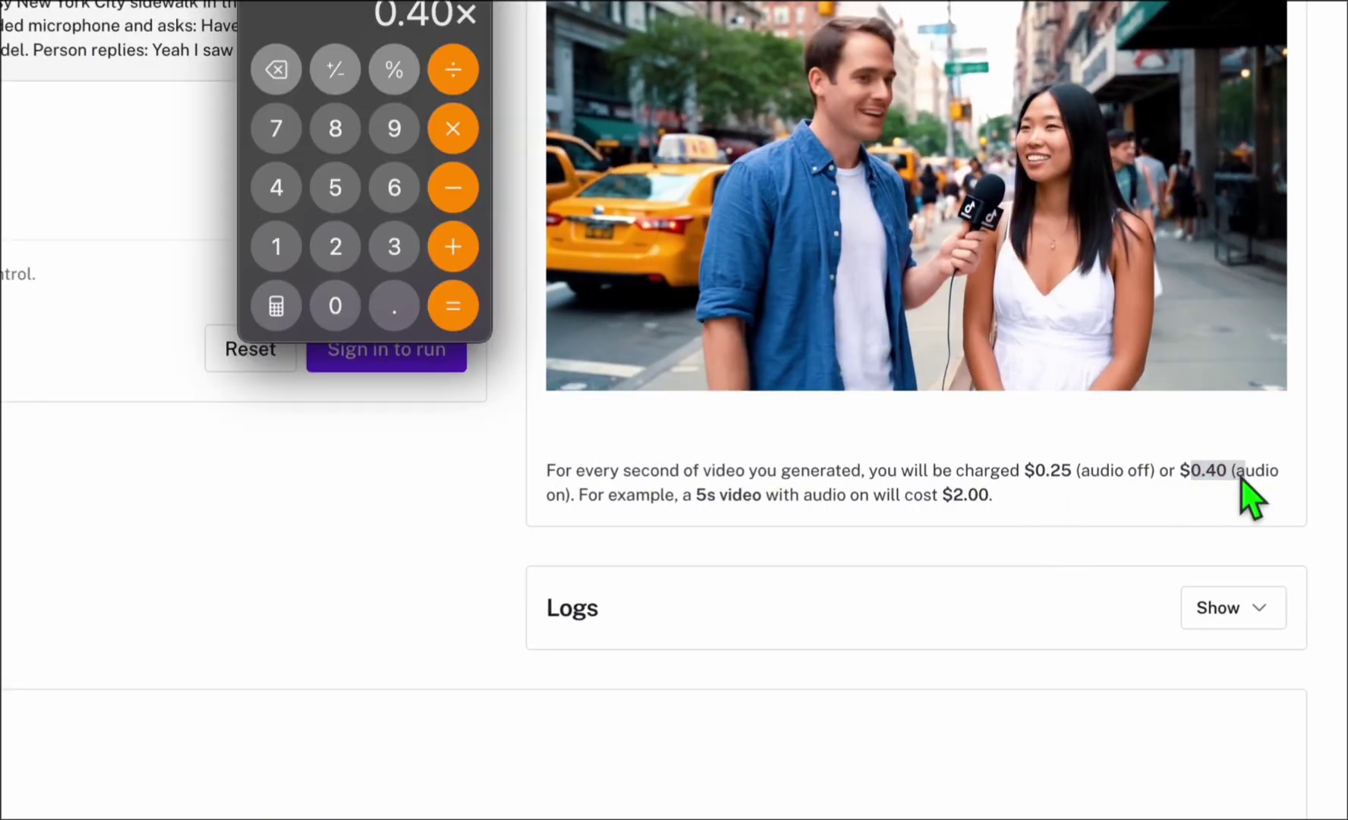
type("8")
key("Return")
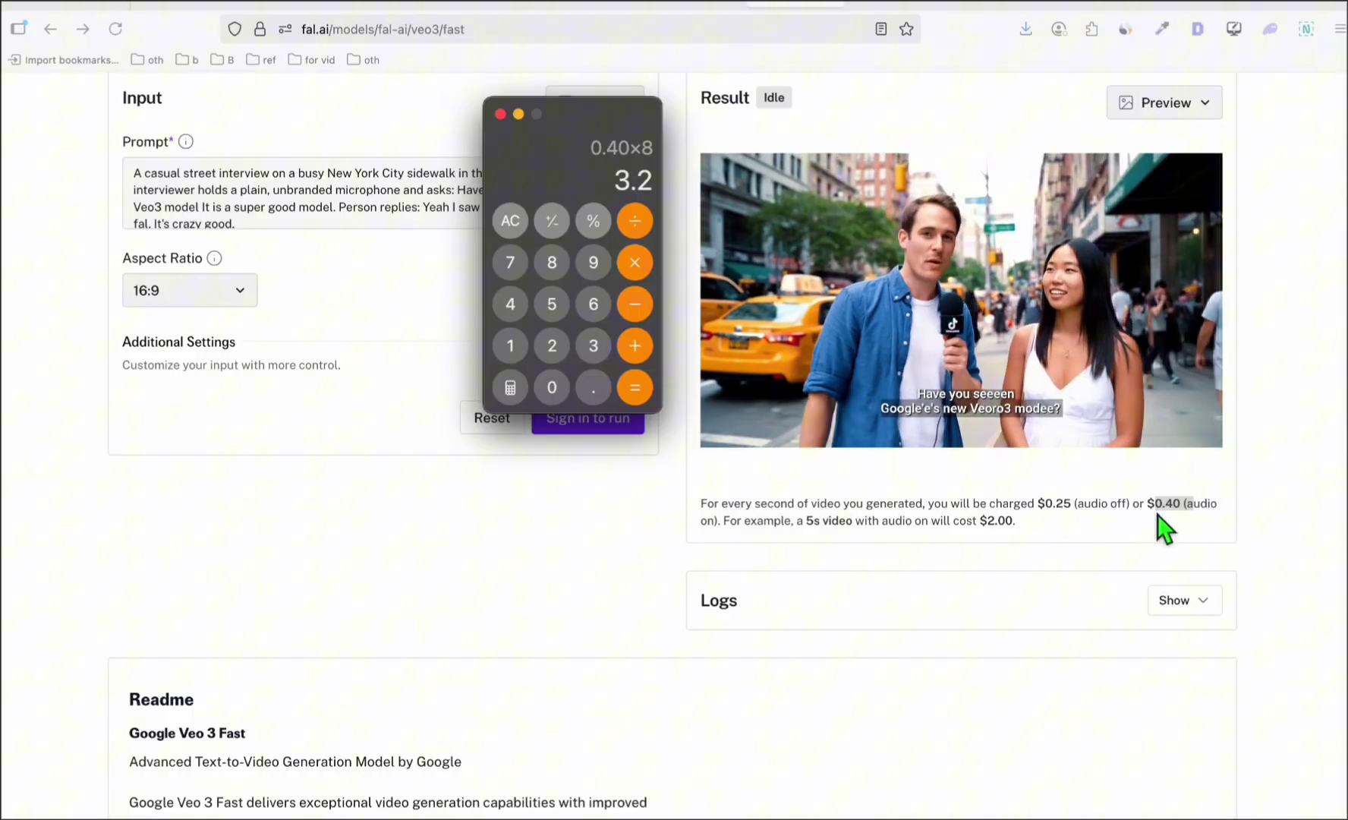
left_click(501, 114)
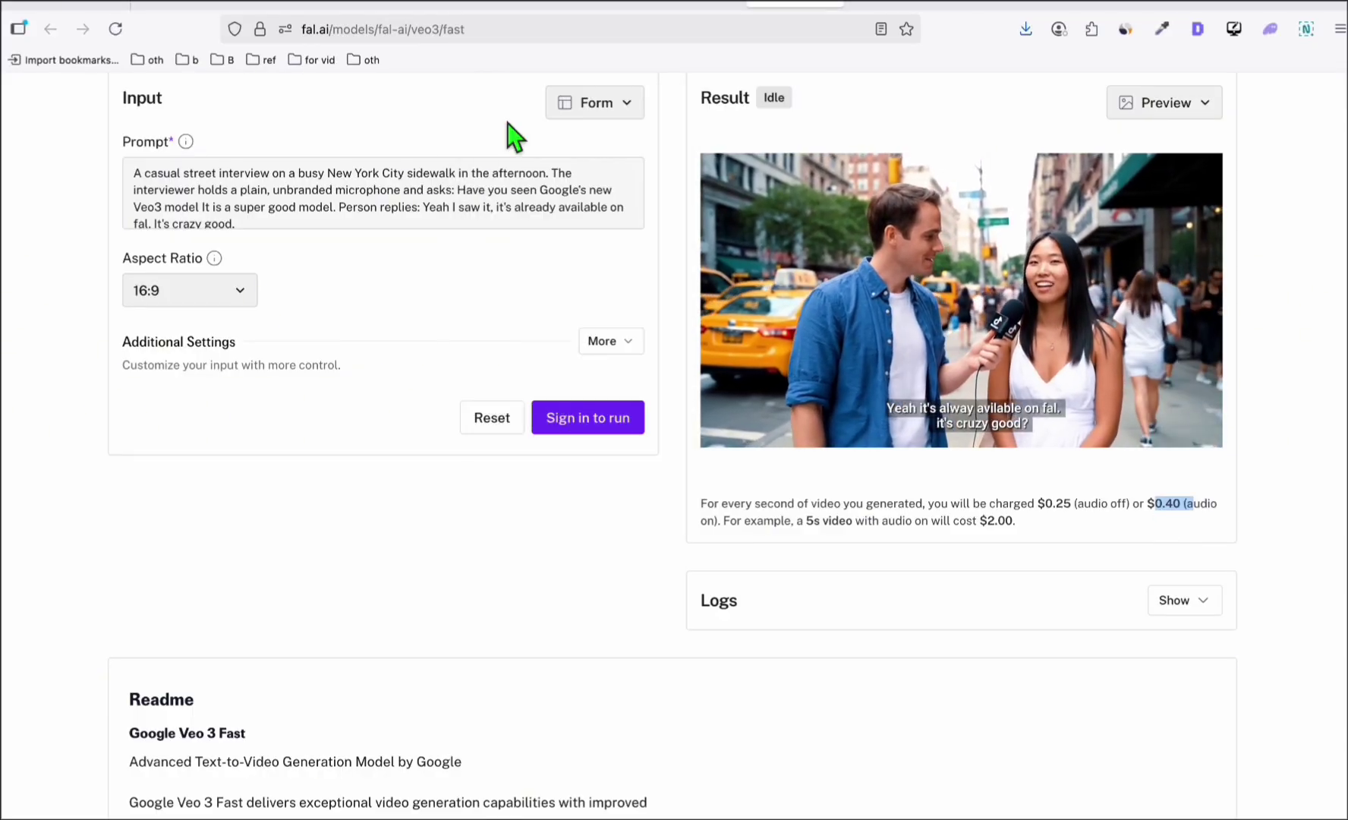
key("ctrl+Tab")
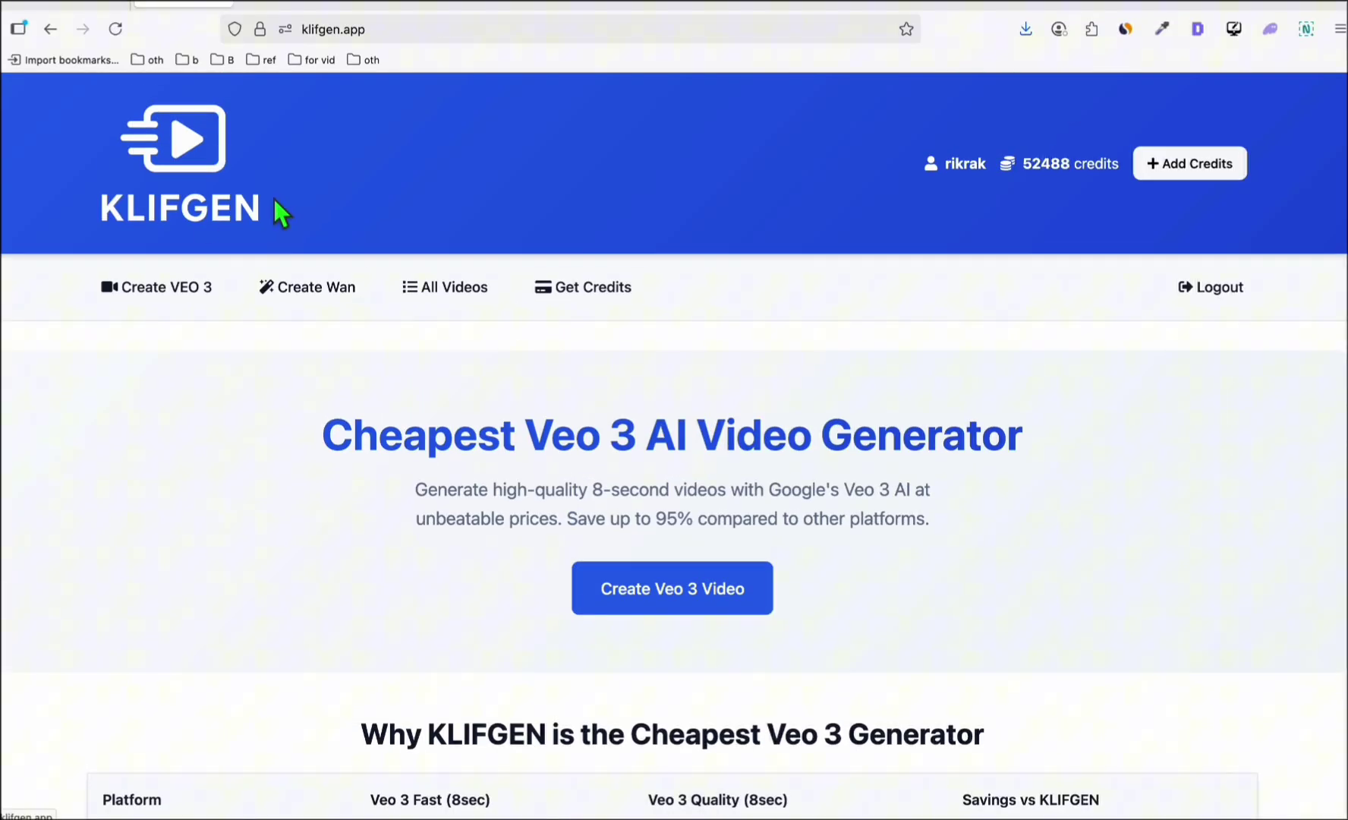
scroll(276, 203, "down", 3)
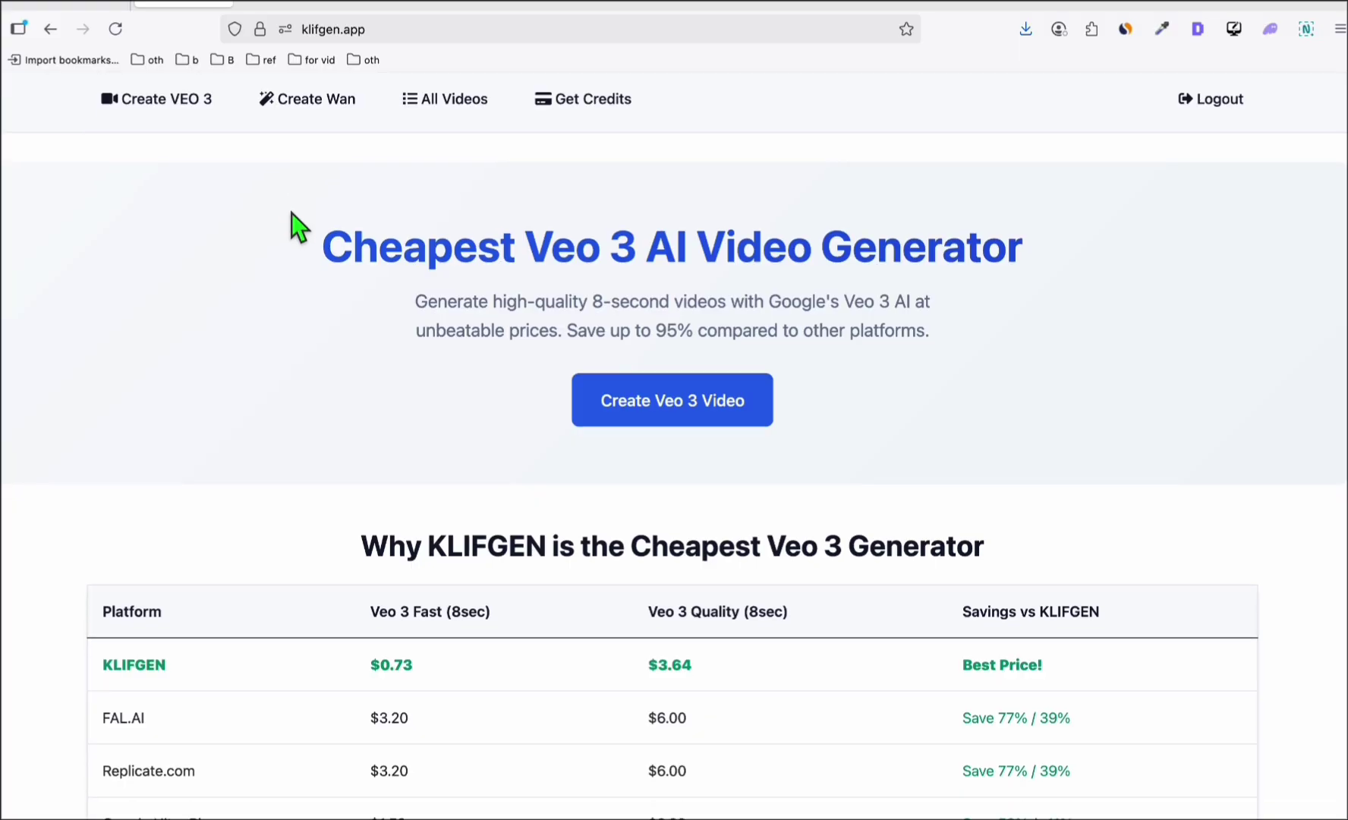
Highlight KLIFGEN's $0.73 Veo 3 Fast (8sec) price against fal.ai's $3.20.
left_click_drag(529, 276, 658, 269)
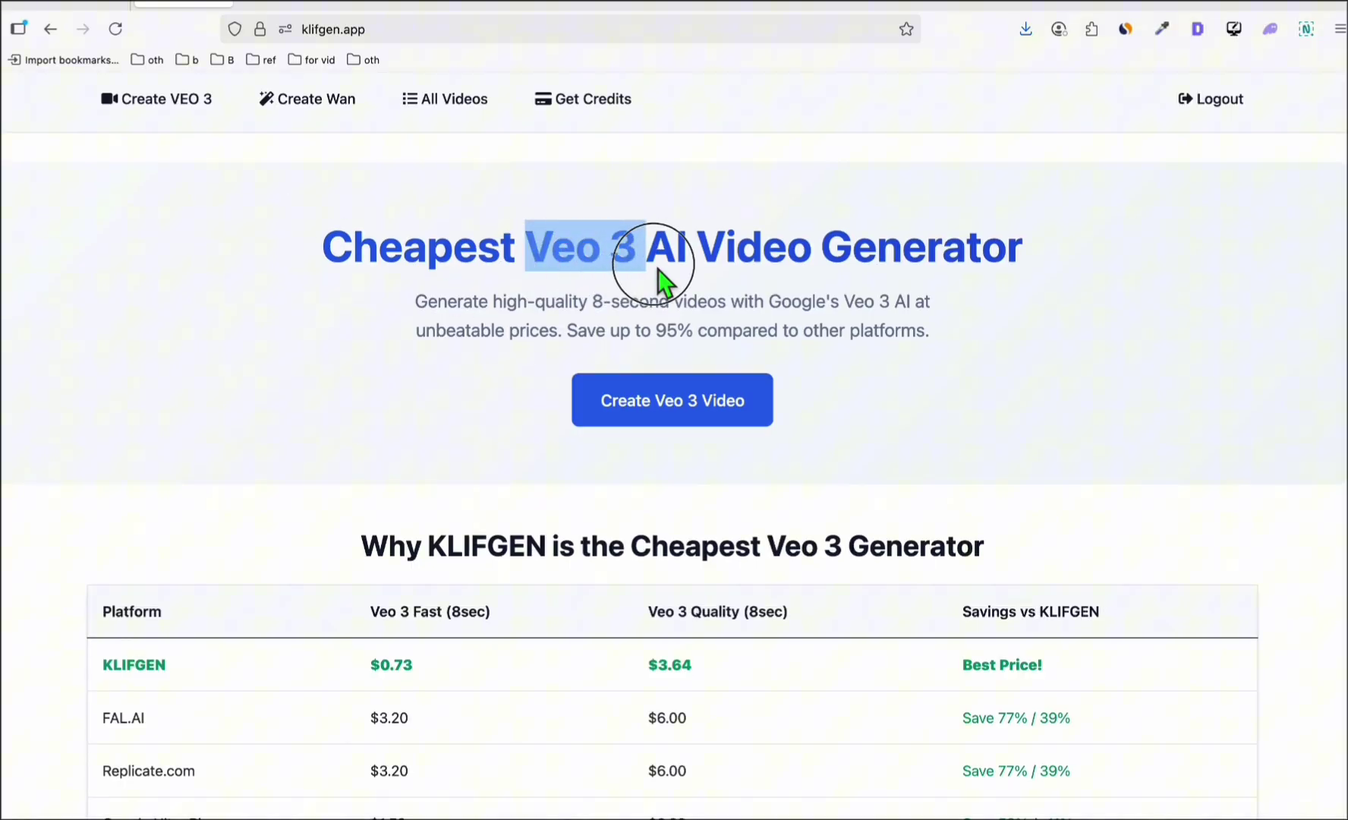
scroll(551, 271, "down", 2)
scroll(250, 518, "down", 3)
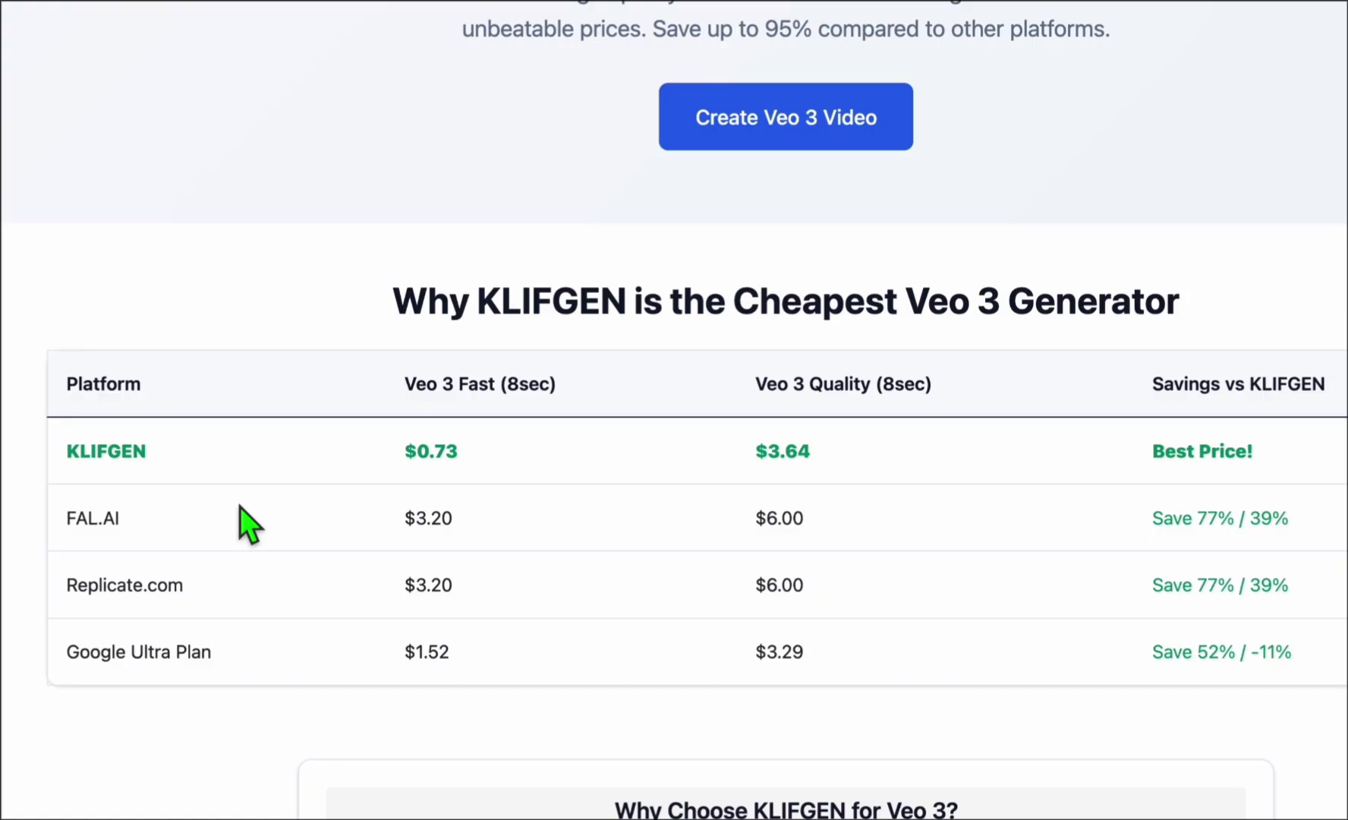
left_click_drag(82, 466, 168, 457)
left_click_drag(389, 461, 481, 456)
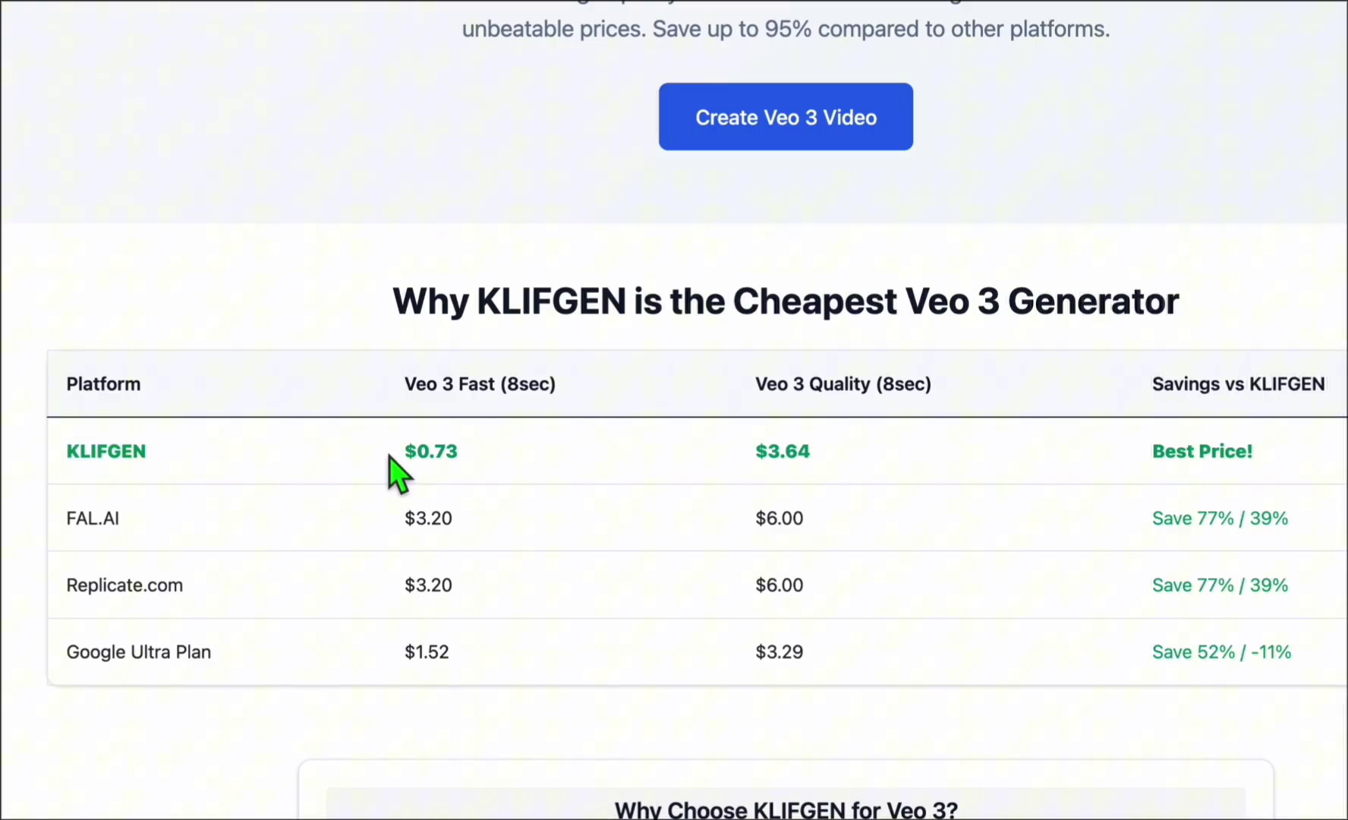
left_click(506, 406)
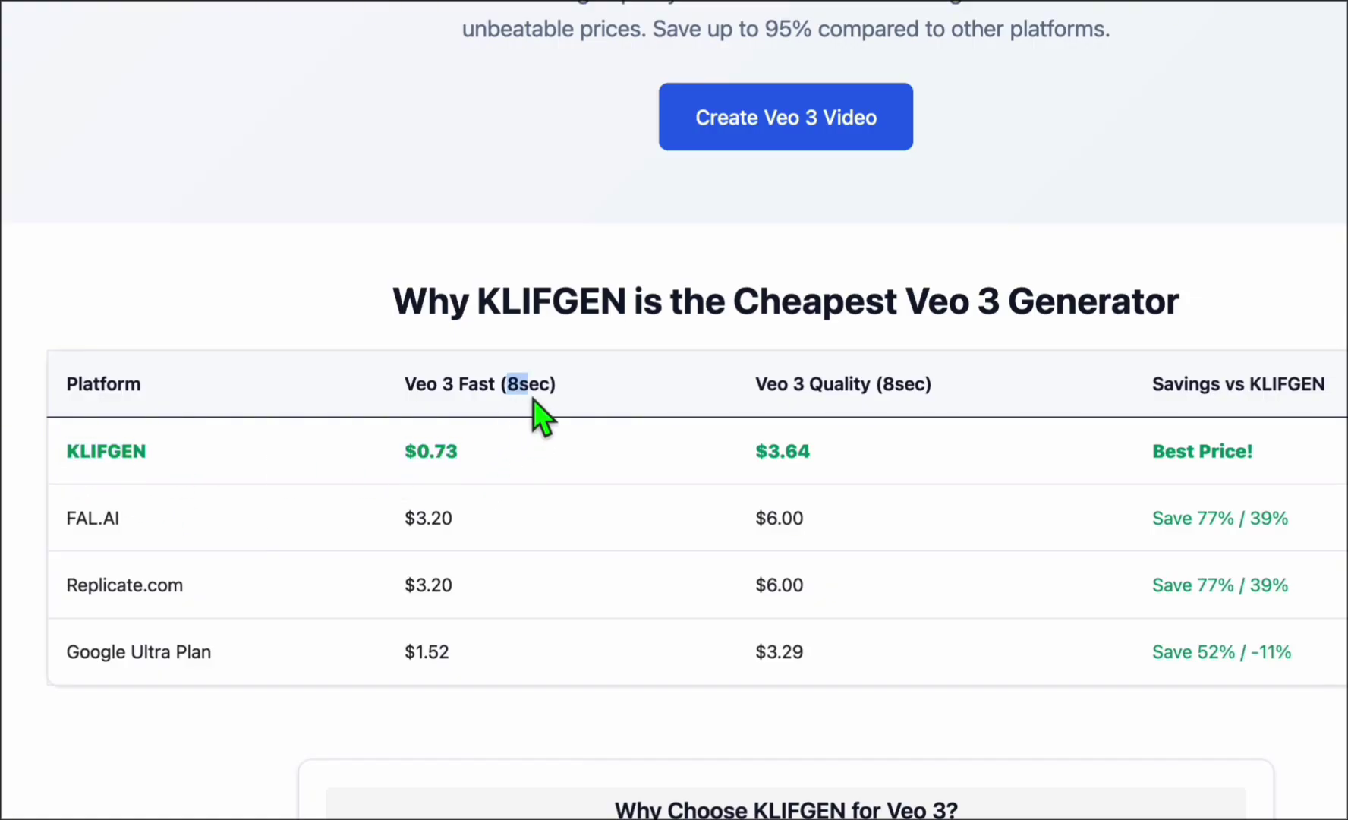
left_click(445, 597)
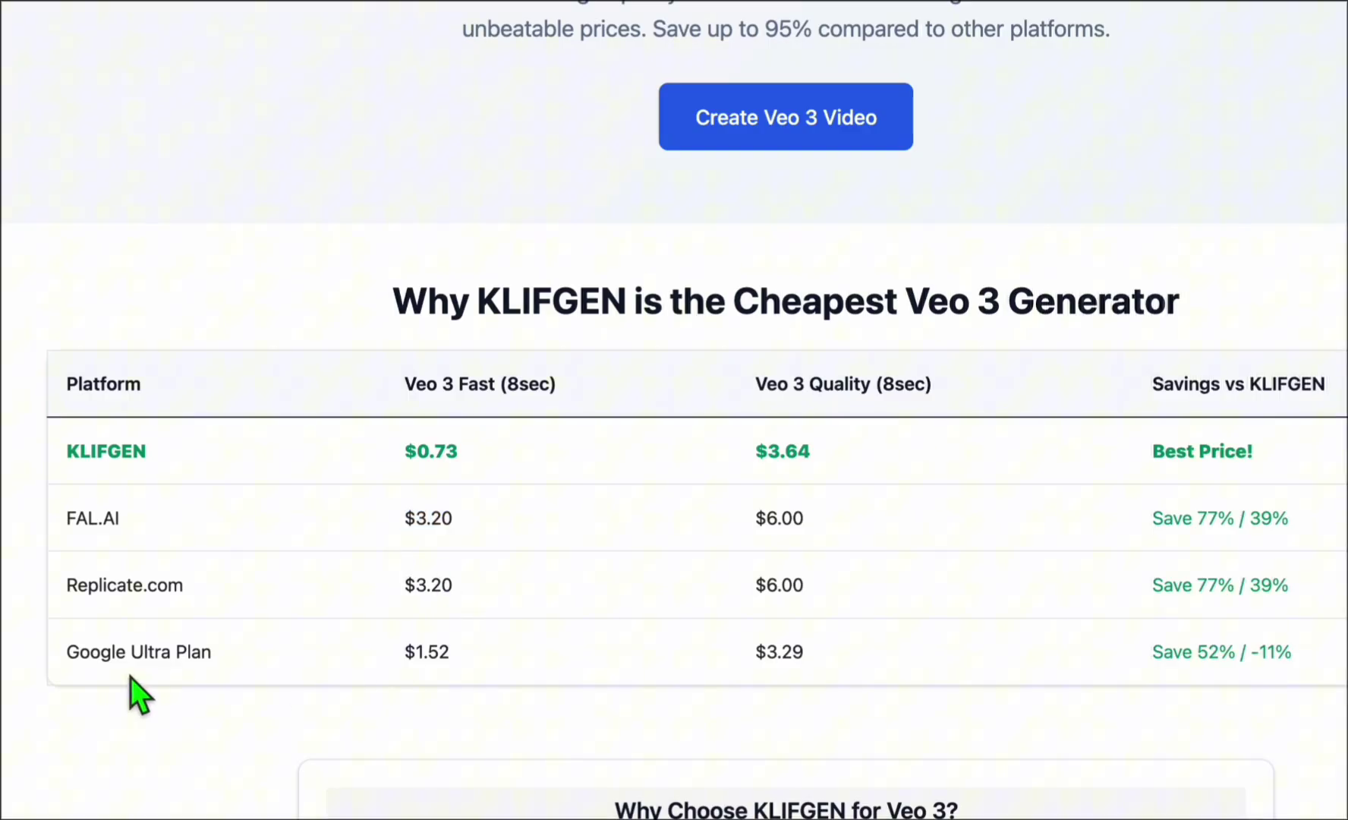
left_click(476, 664)
left_click_drag(400, 454, 468, 459)
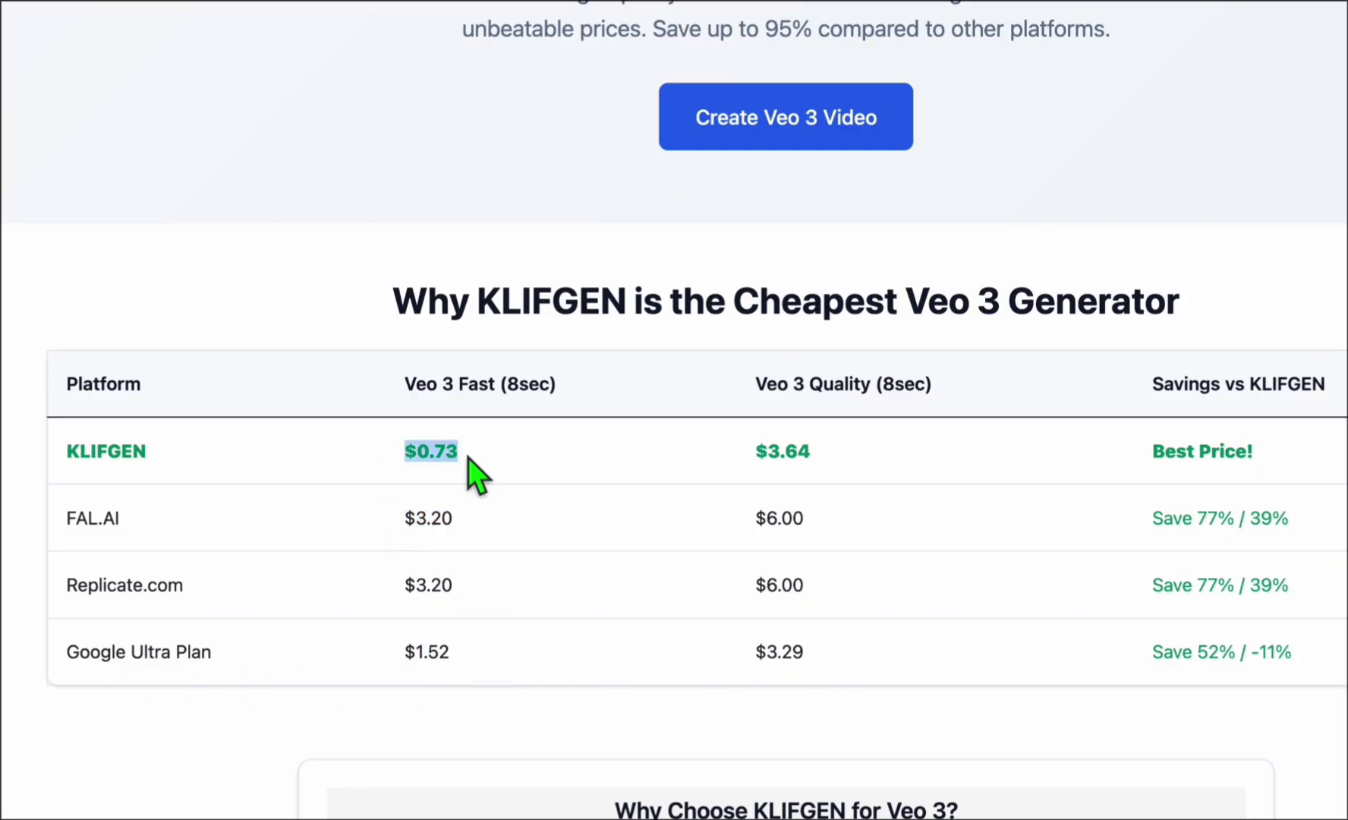
left_click(468, 458)
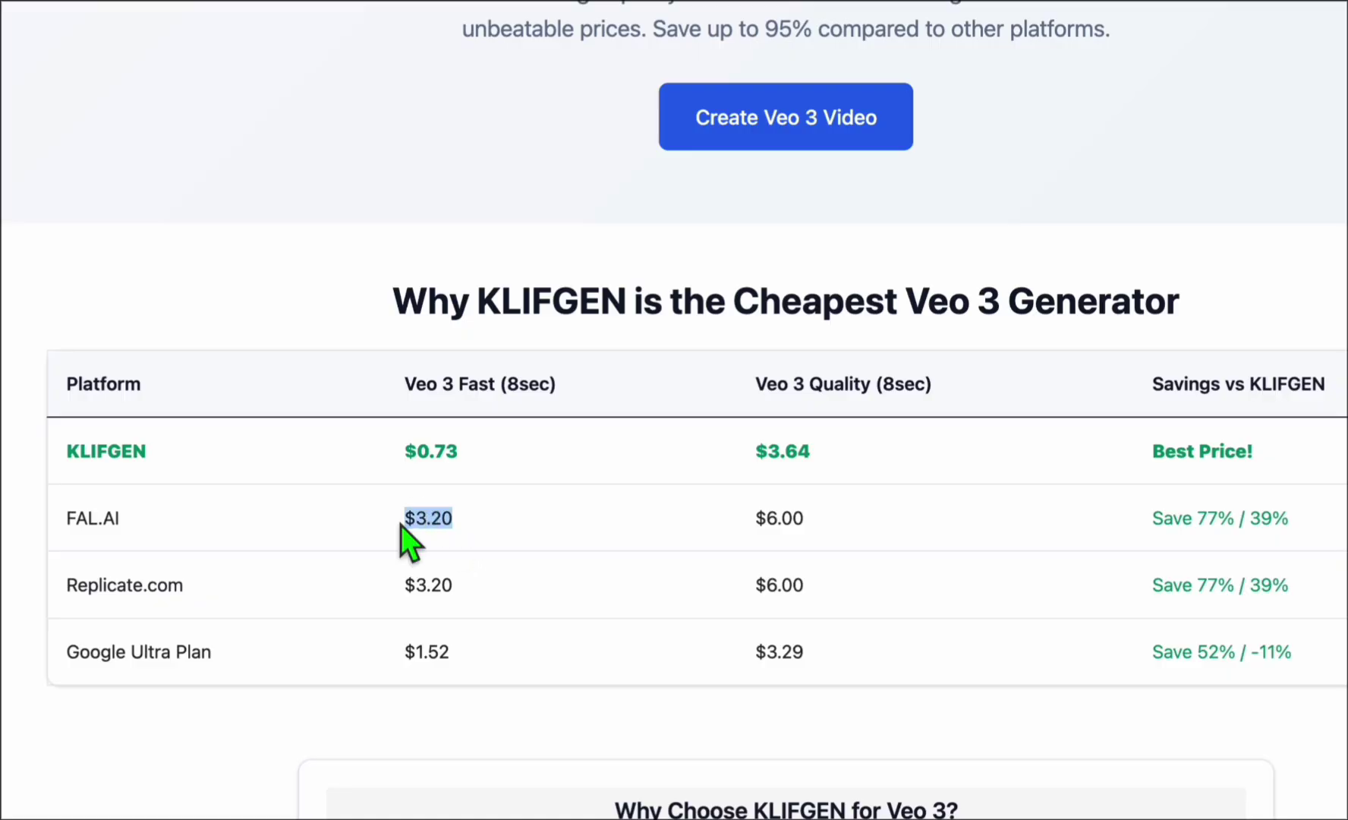
double_click(439, 451)
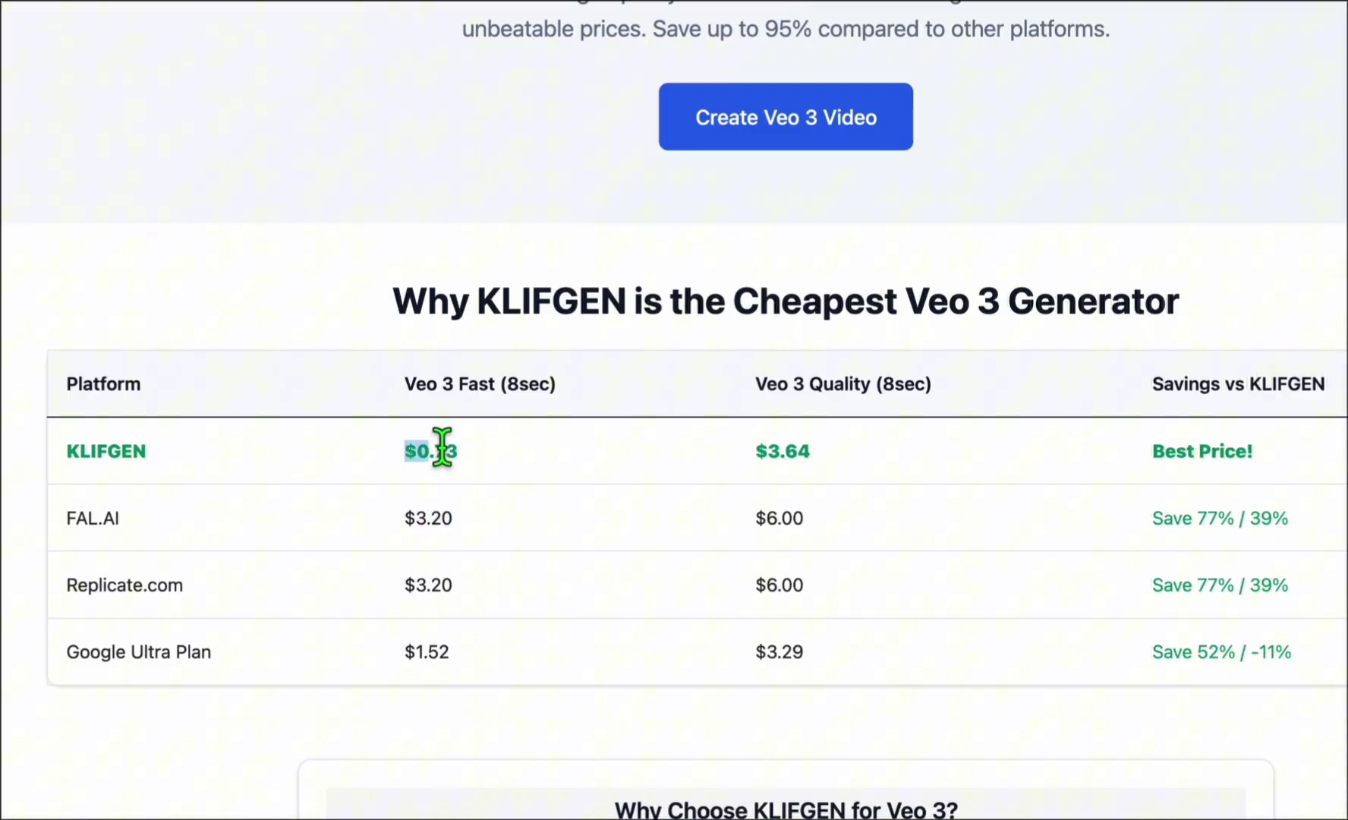
left_click(482, 456)
left_click_drag(405, 383, 552, 407)
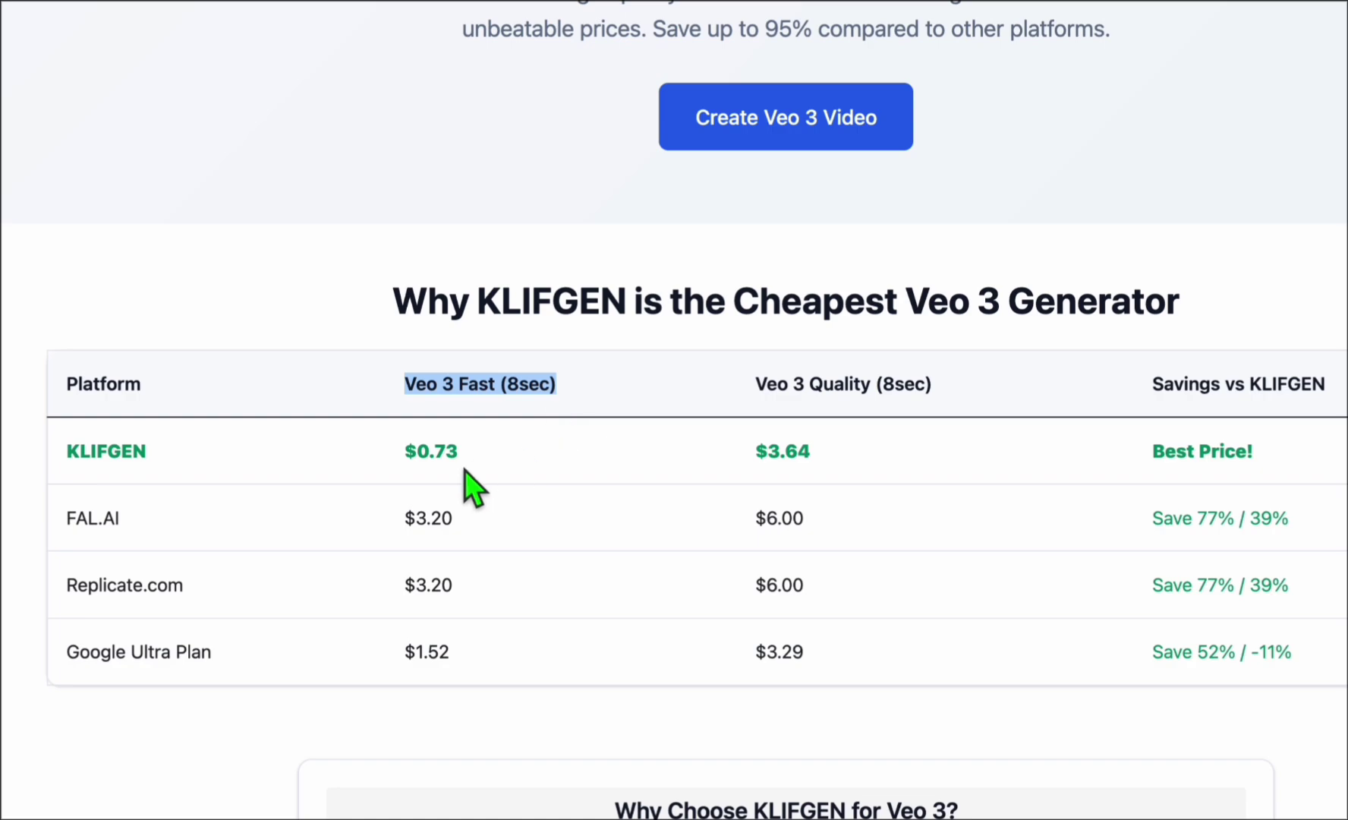
left_click_drag(405, 464, 539, 407)
left_click(364, 503)
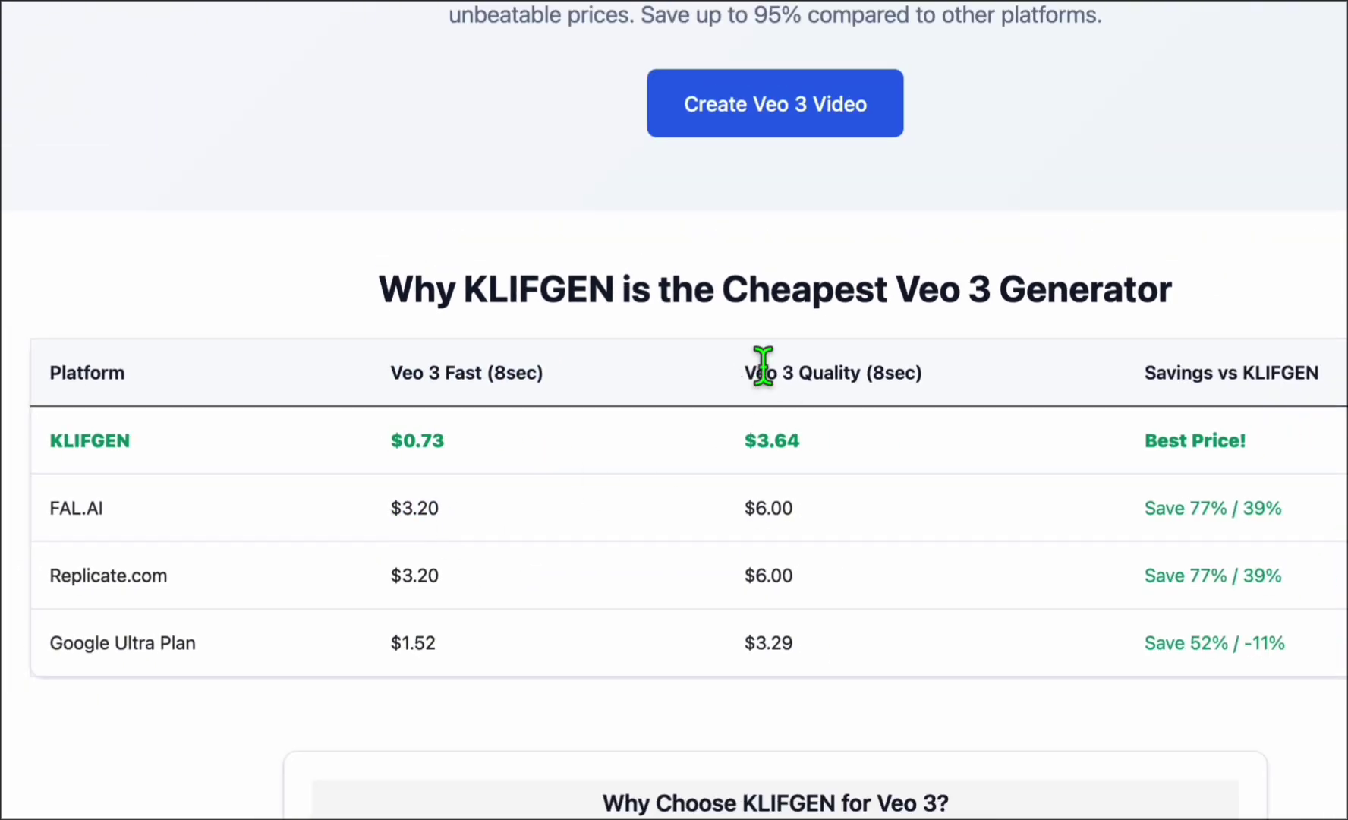
Highlight the Veo 3 Quality prices: fal.ai $6.00 versus KLIFGEN $3.64.
left_click_drag(745, 372, 838, 369)
left_click(841, 379)
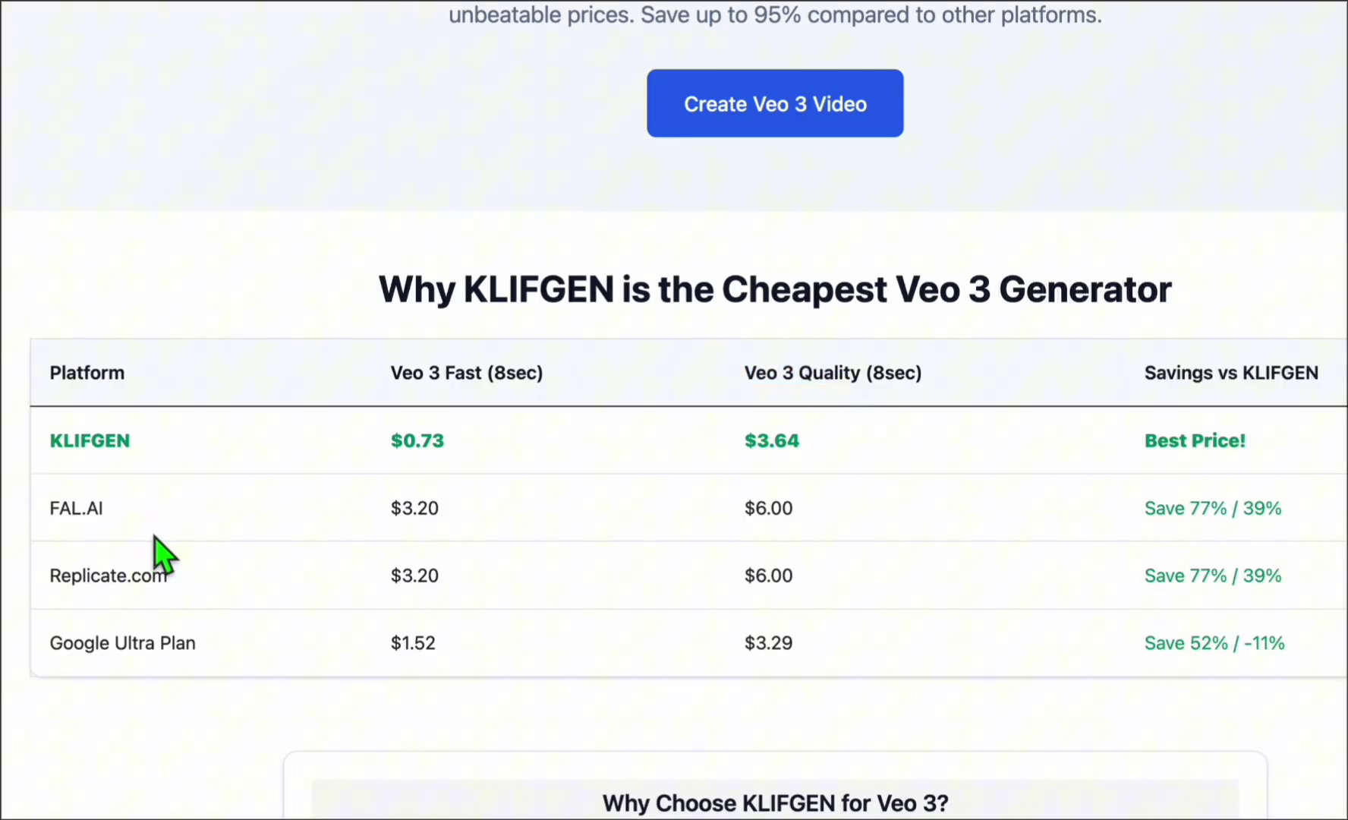
left_click_drag(796, 527, 741, 518)
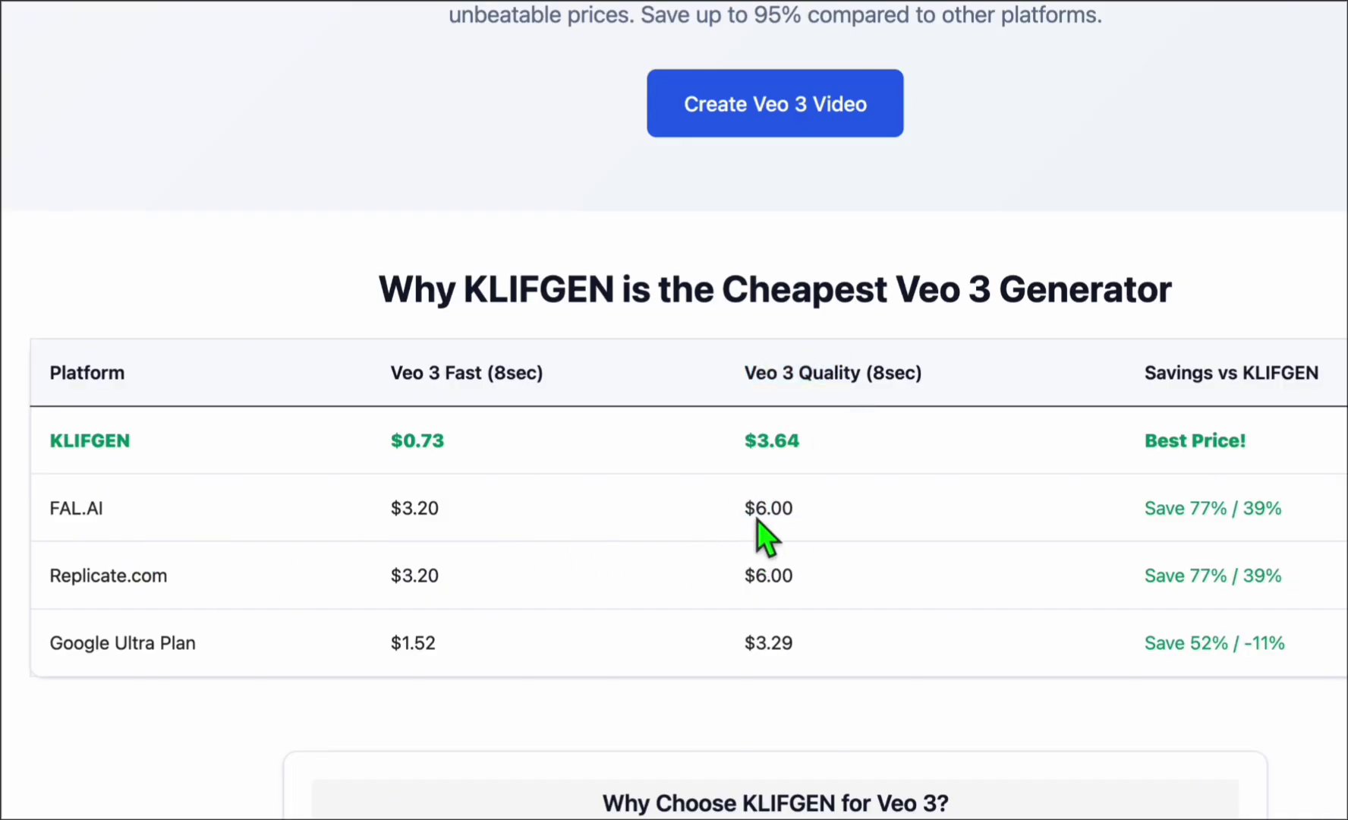
left_click_drag(746, 443, 815, 447)
left_click(815, 447)
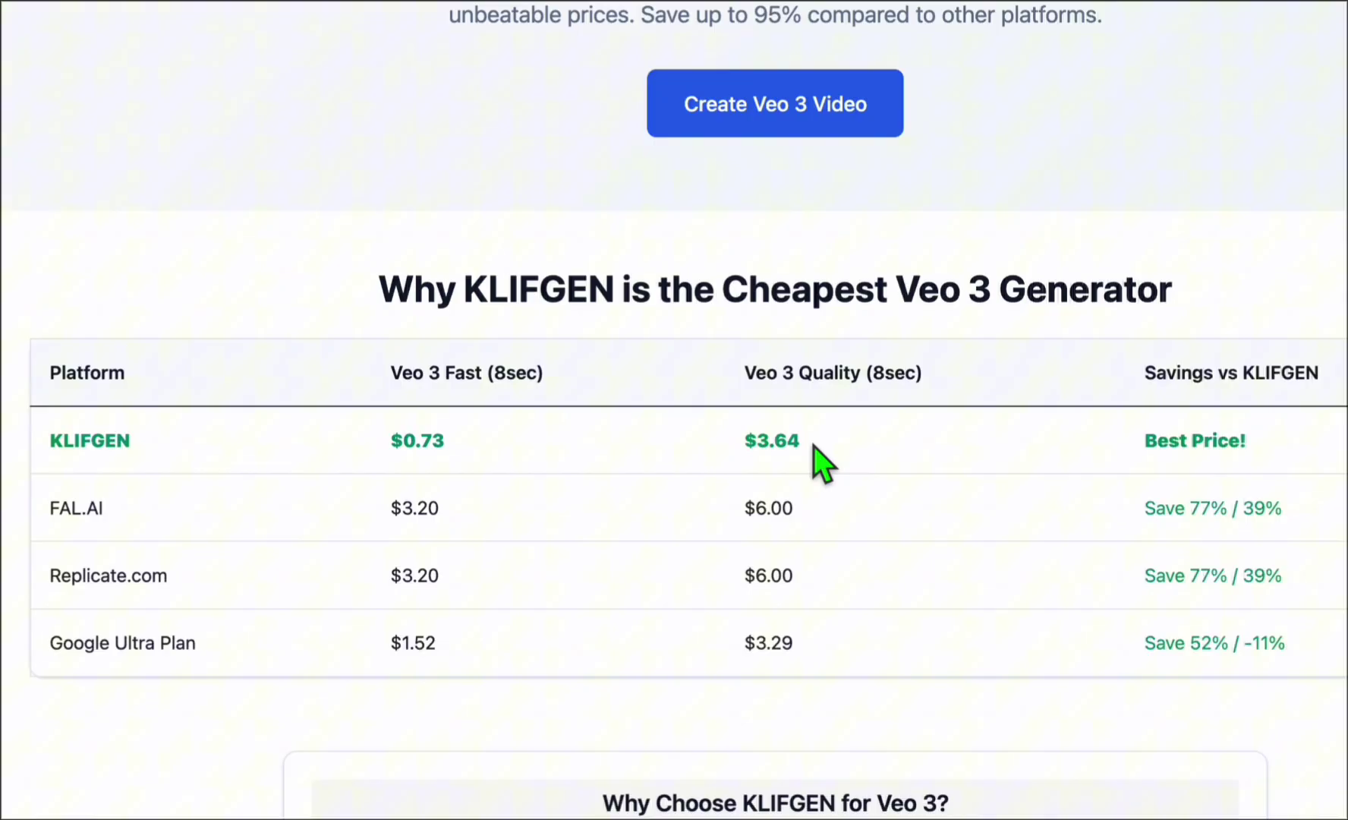
Re-emphasise the Fast and Quality headings and $0.73 price, then open the Veo 3 creation form.
left_click_drag(457, 468, 352, 443)
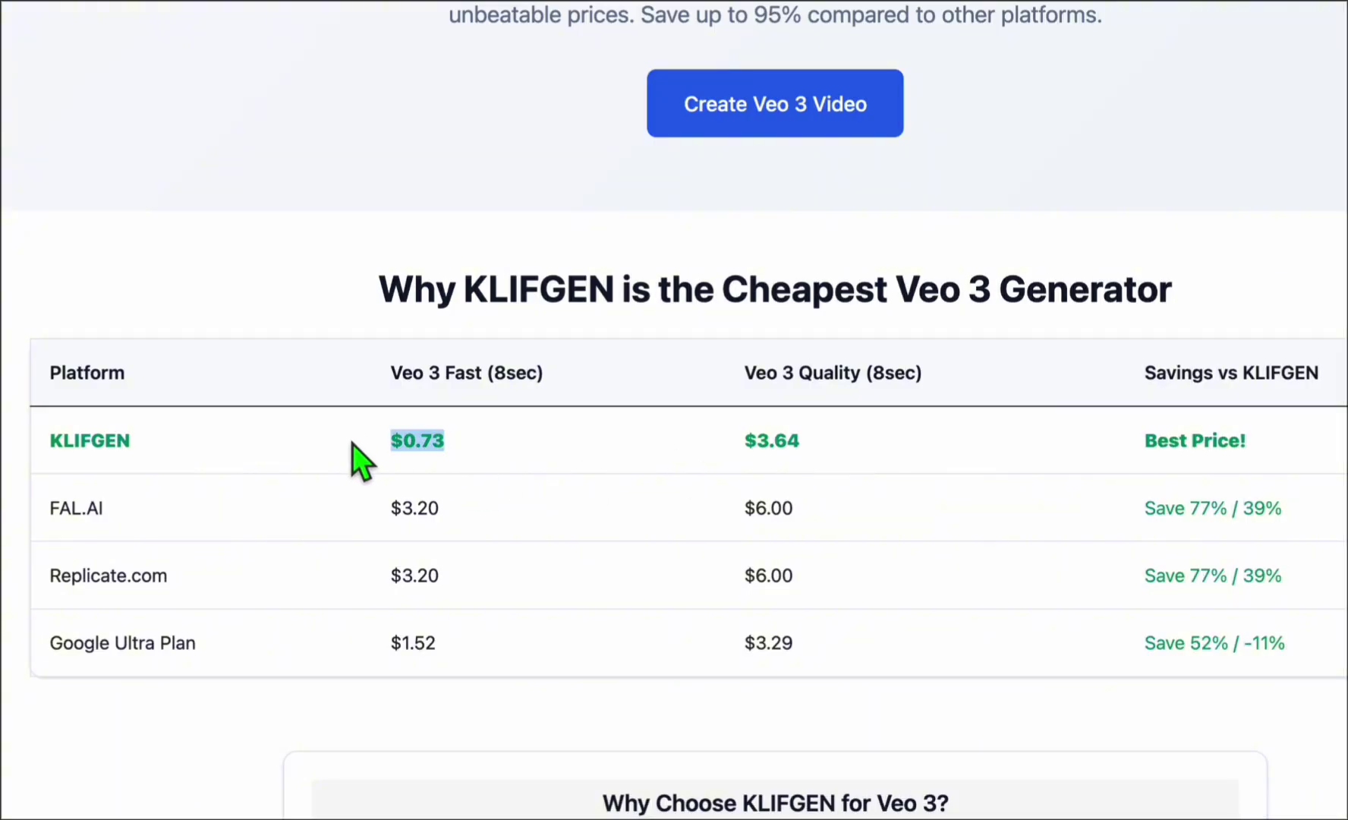
left_click_drag(389, 372, 457, 374)
left_click(467, 374)
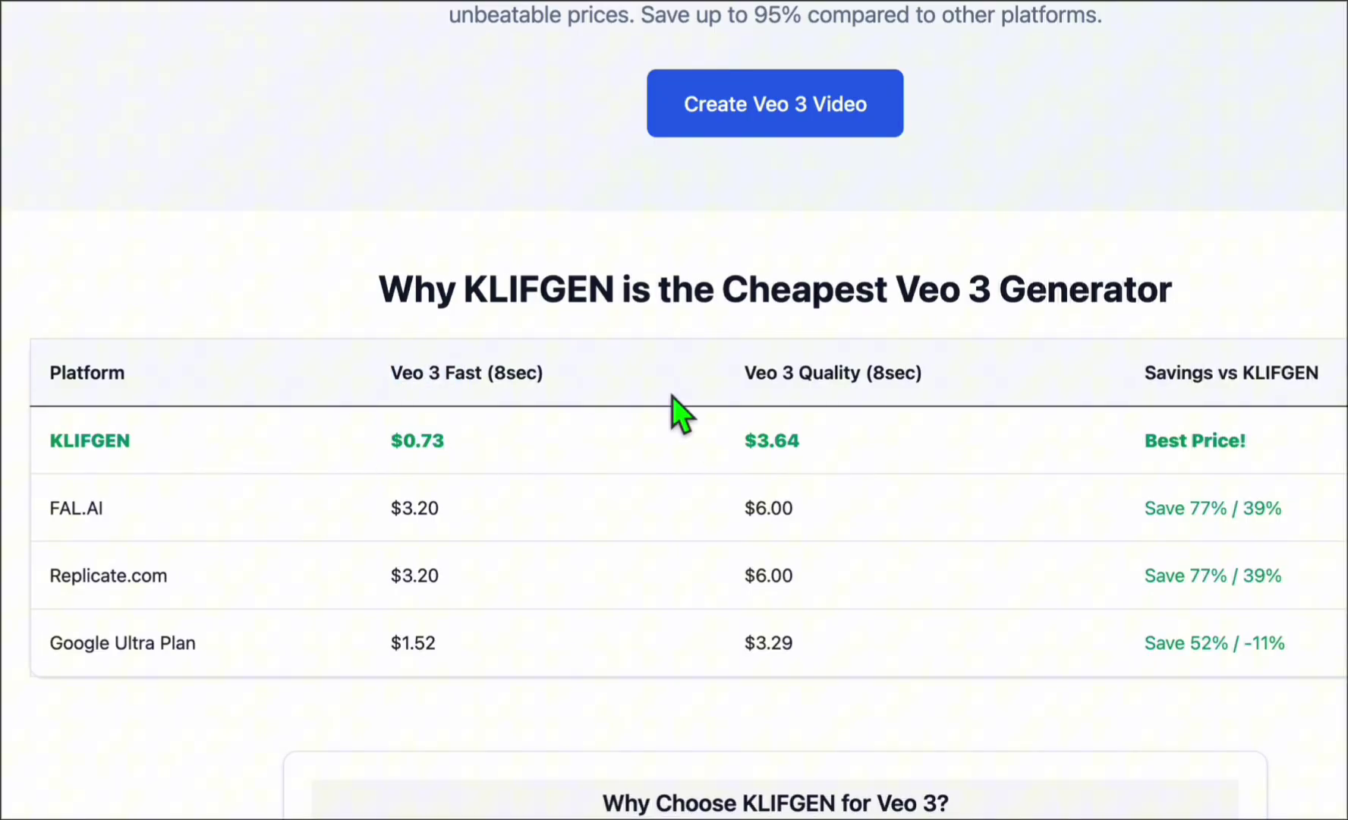
left_click_drag(744, 372, 818, 371)
double_click(829, 372)
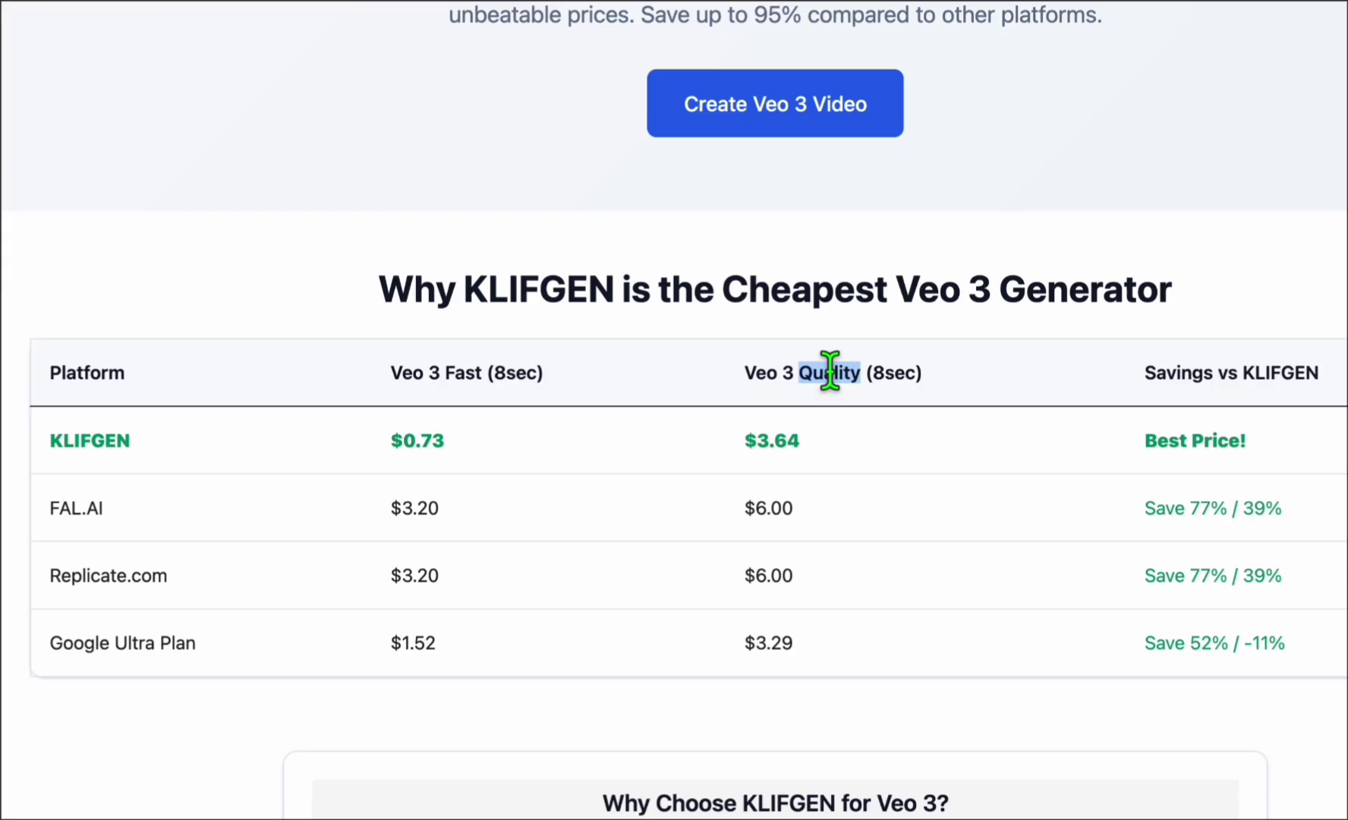
left_click(837, 398)
left_click_drag(750, 374, 822, 376)
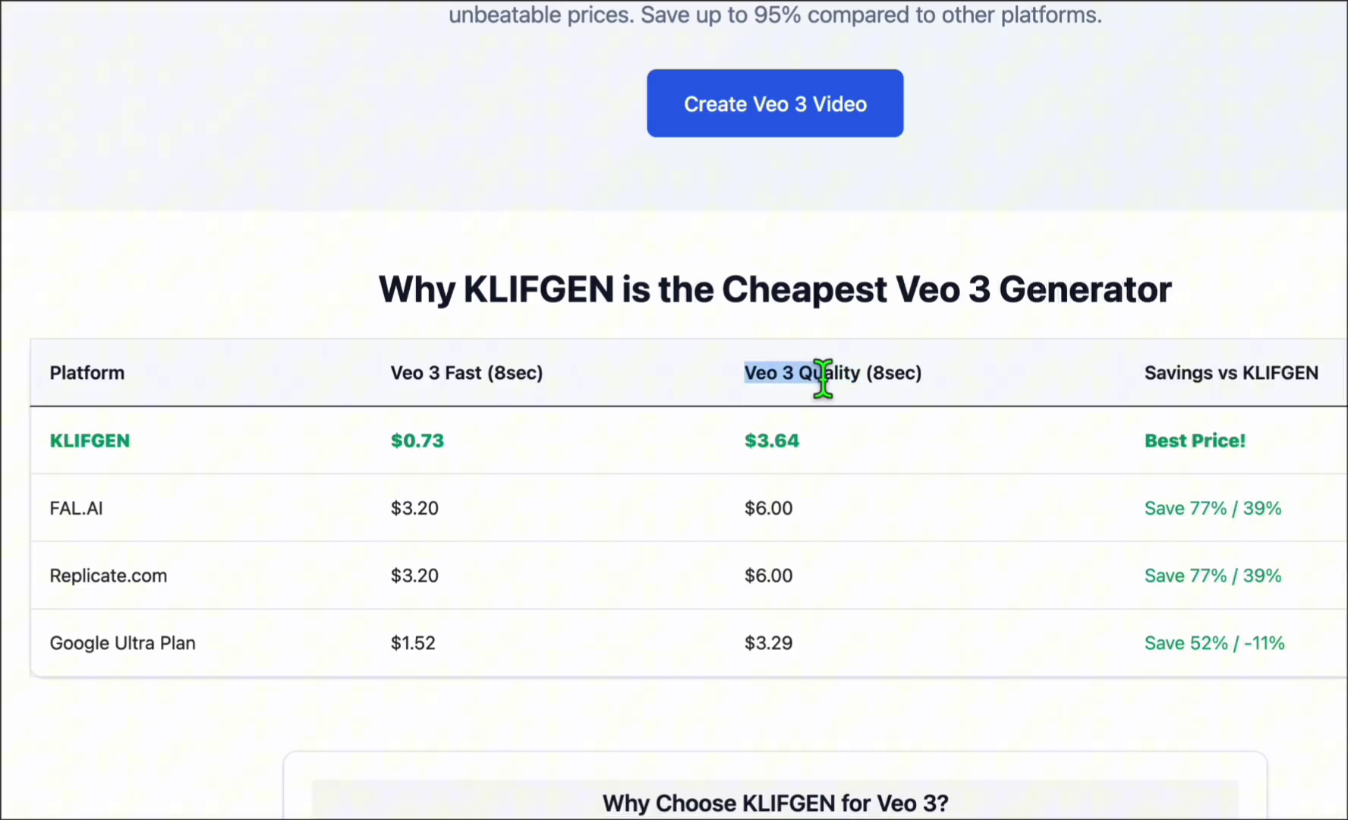
left_click(777, 394)
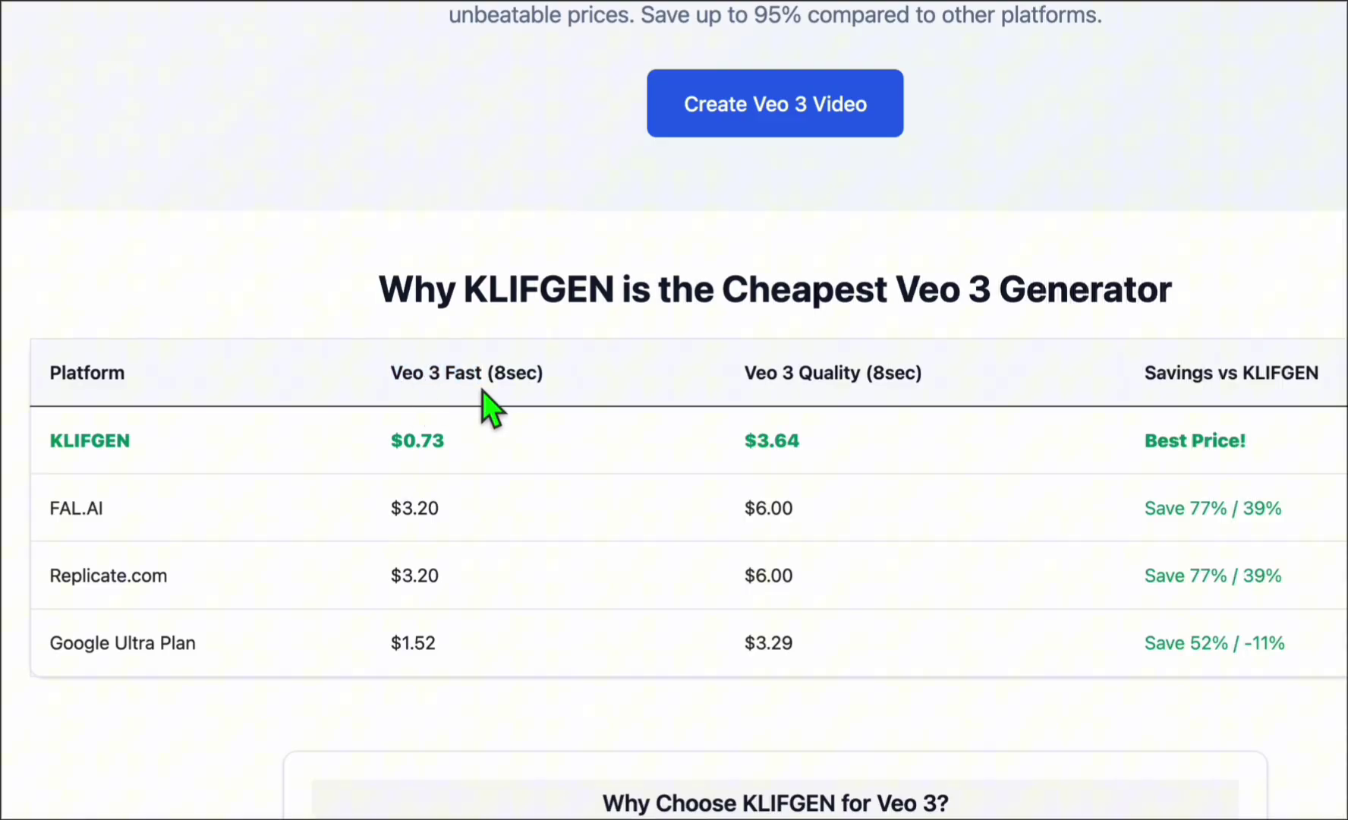
left_click_drag(481, 448, 371, 454)
left_click(288, 472)
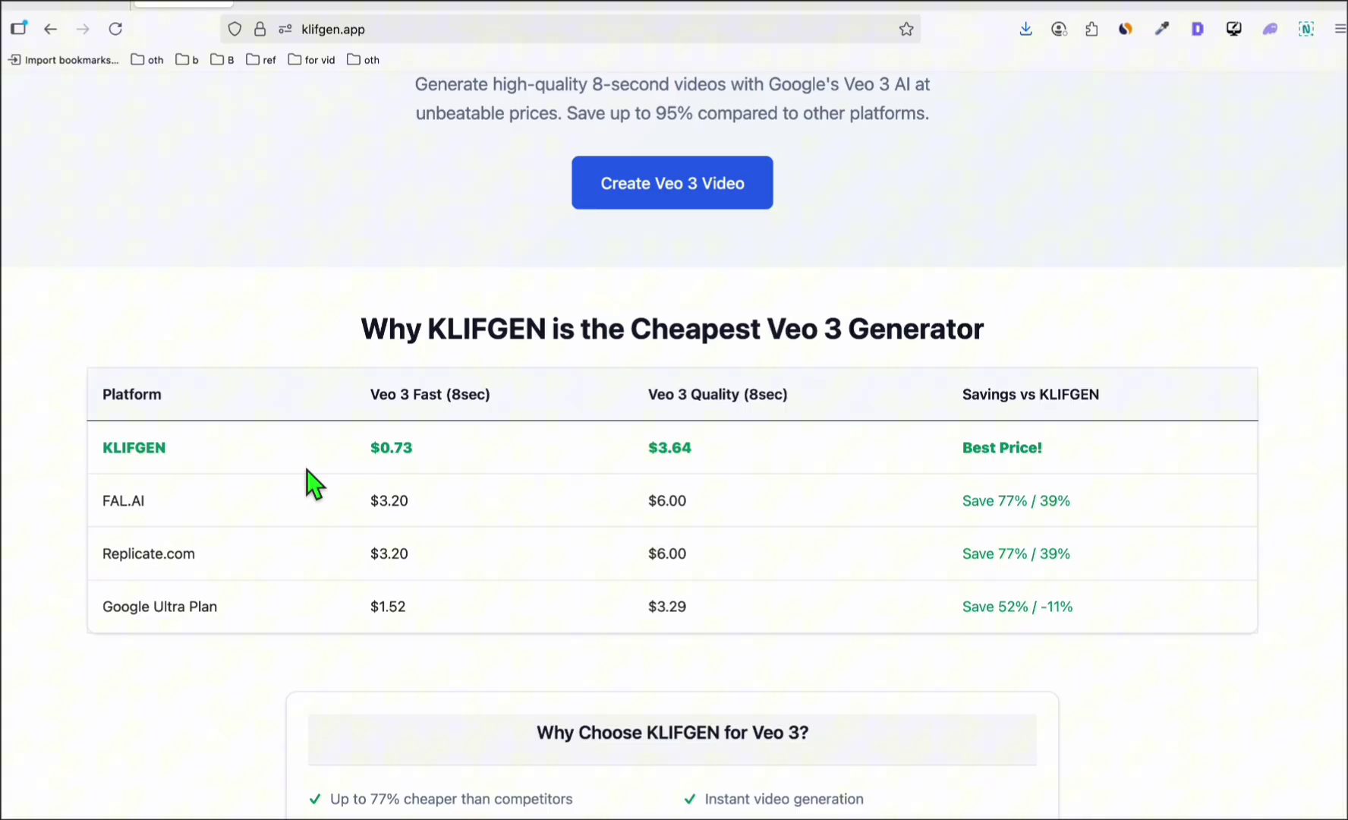
scroll(334, 472, "up", 2)
scroll(334, 482, "up", 3)
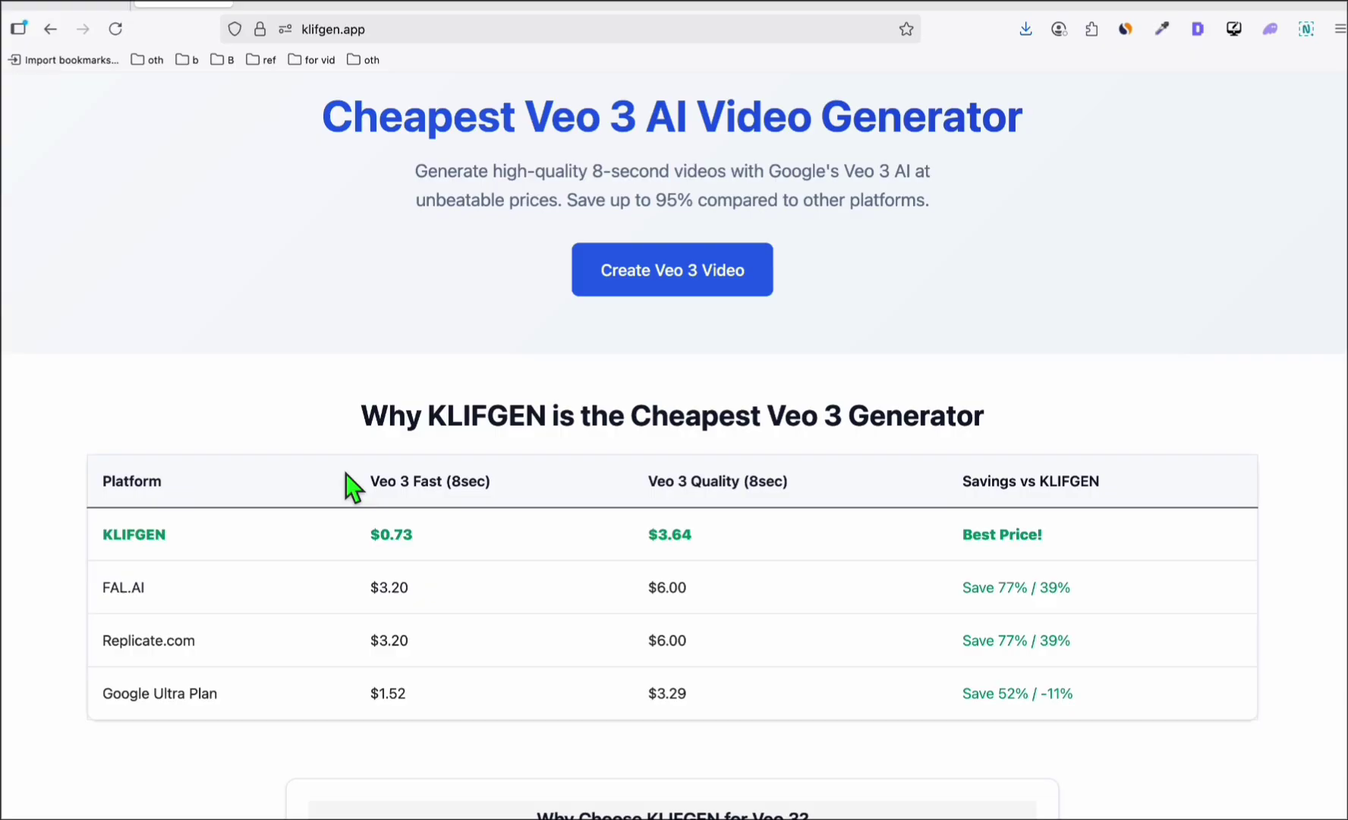
scroll(345, 474, "up", 2)
scroll(346, 475, "up", 3)
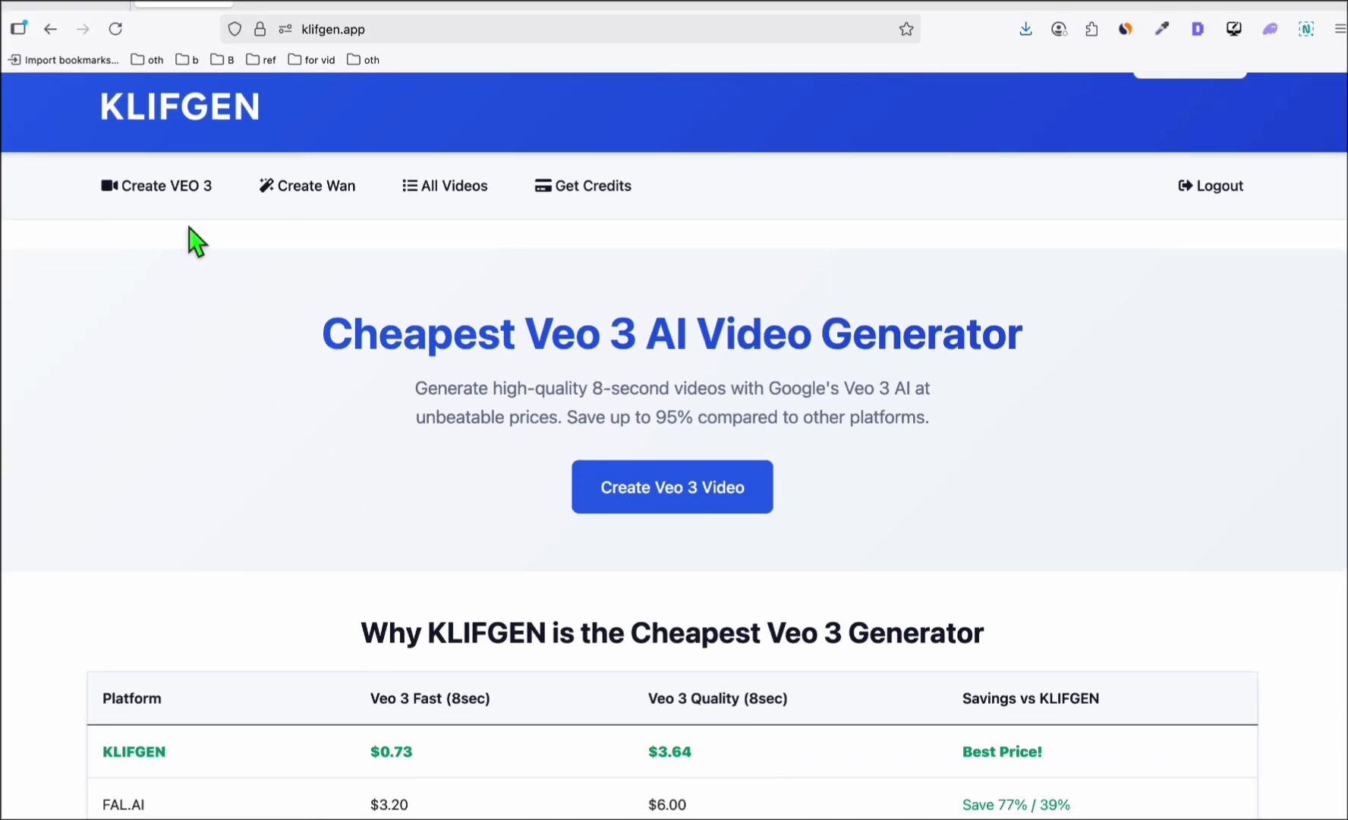
left_click(155, 200)
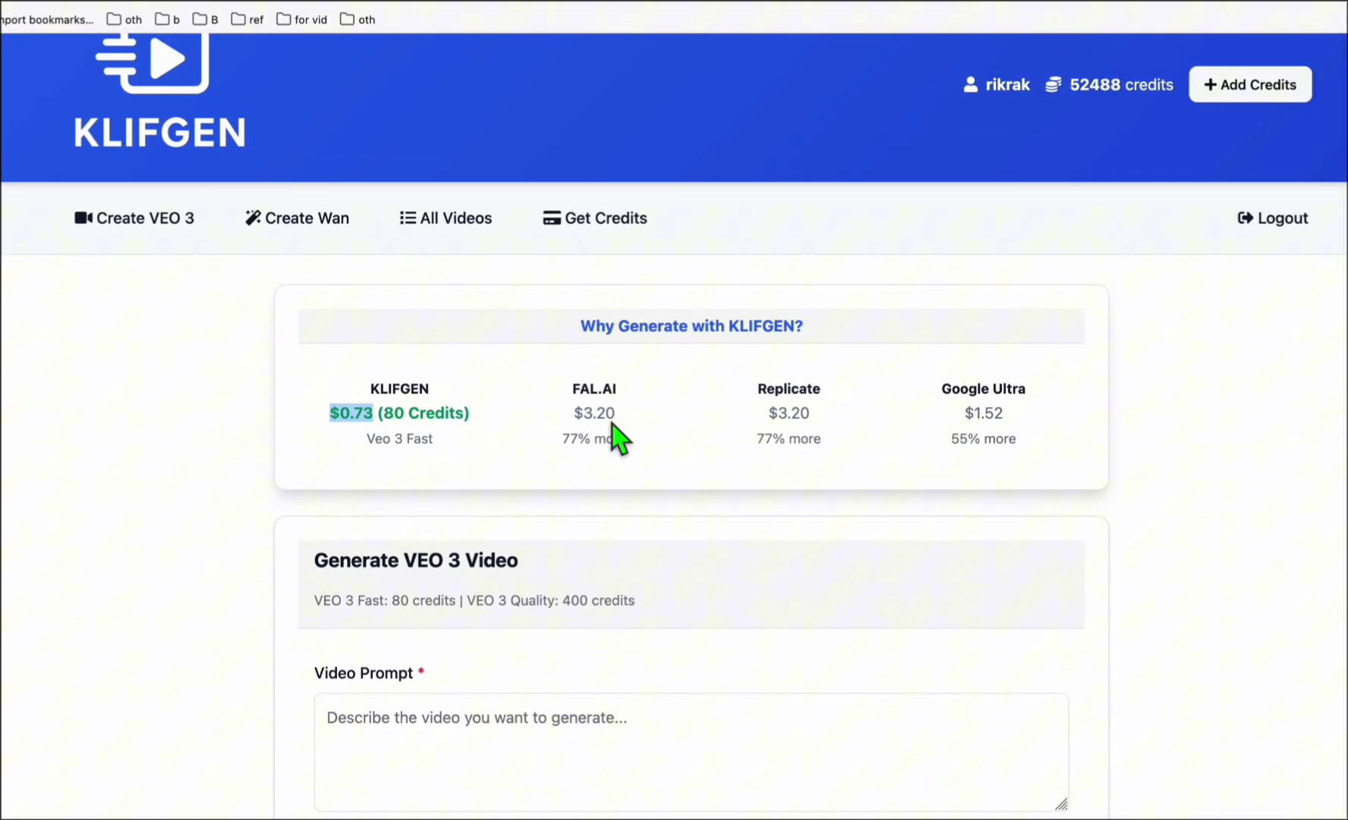
scroll(641, 421, "down", 3)
scroll(629, 461, "down", 3)
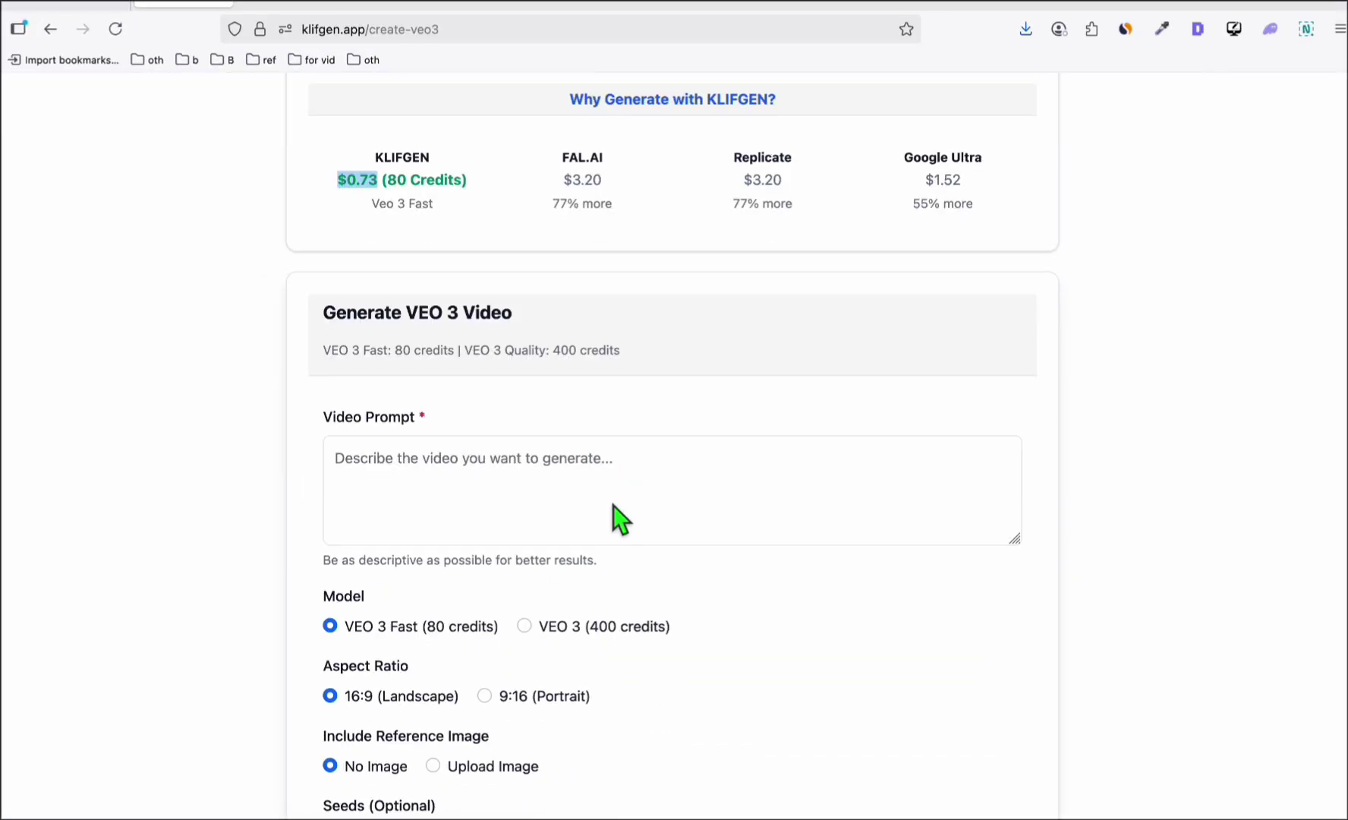
scroll(604, 500, "down", 2)
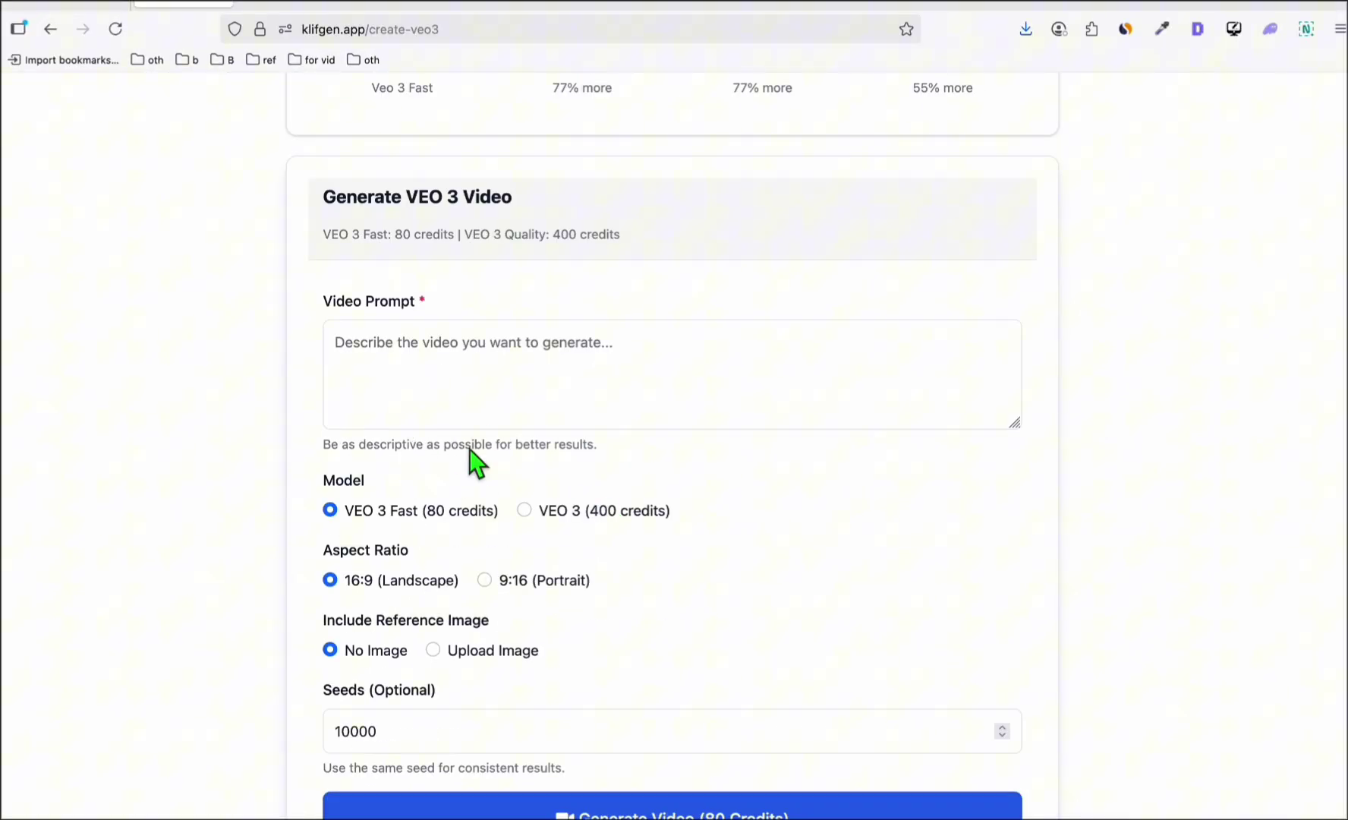
Enter the comfortable-chair spoken-line prompt, choose 9:16 portrait, and attach the chair reference photo.
left_click(441, 397)
type("Have the man in ")
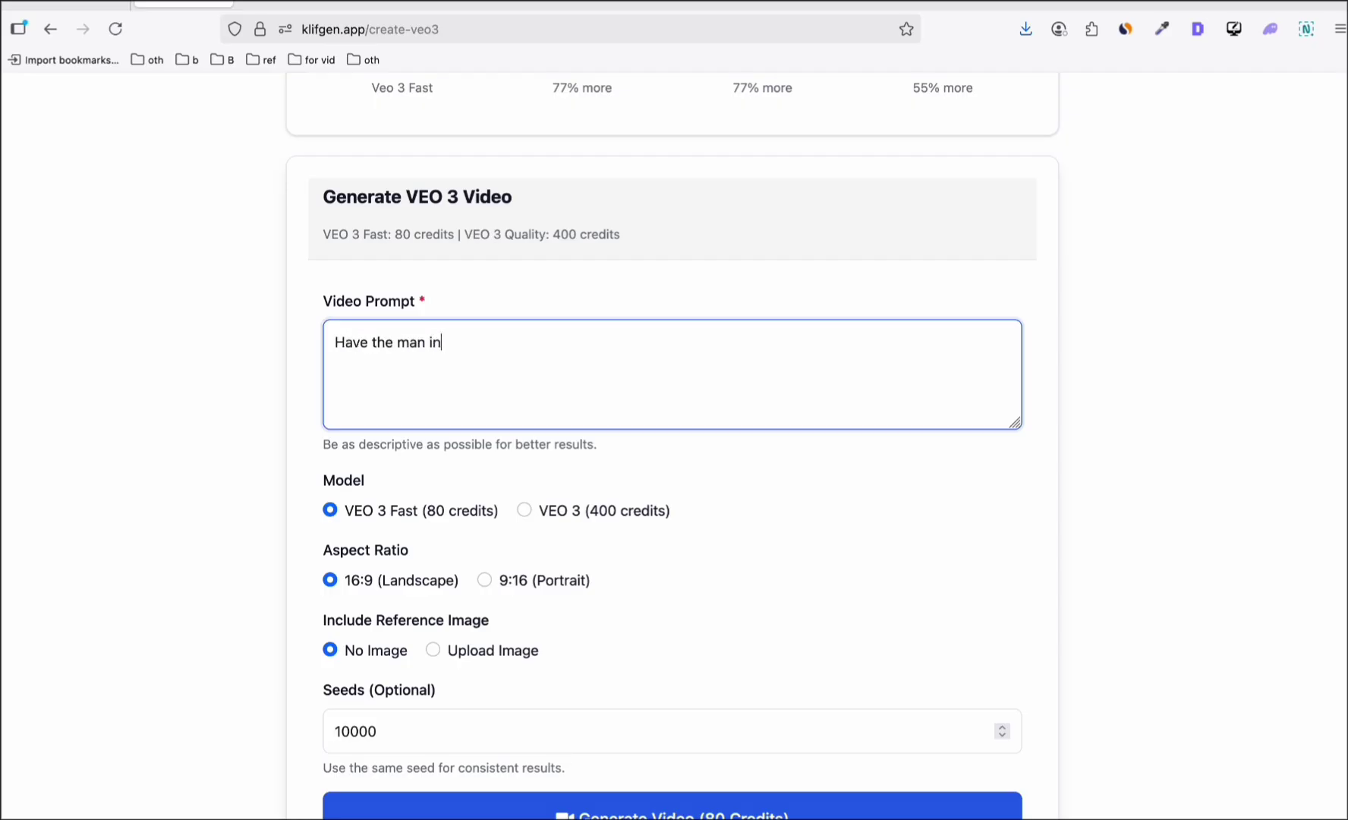
type("this photo to say \"This")
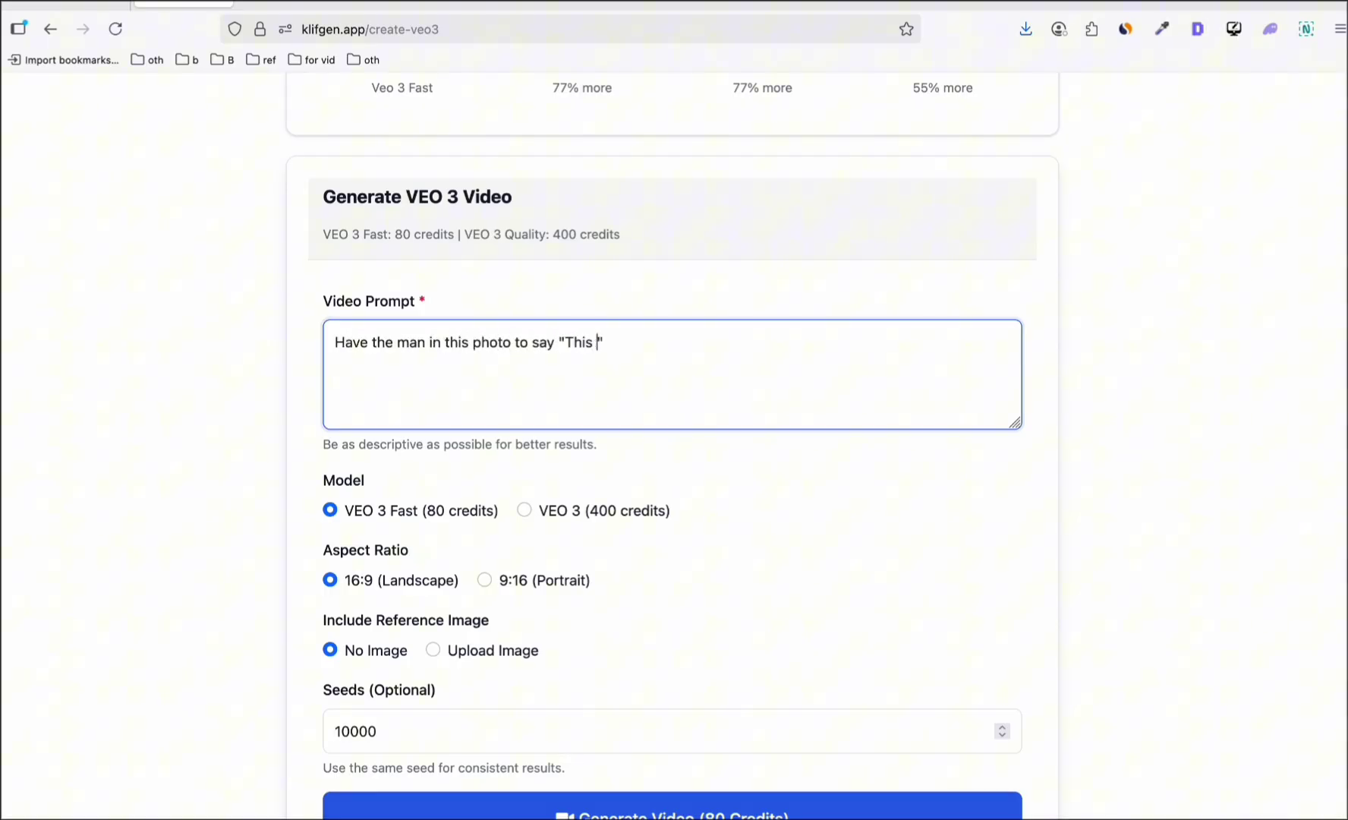
type(" chair is really co")
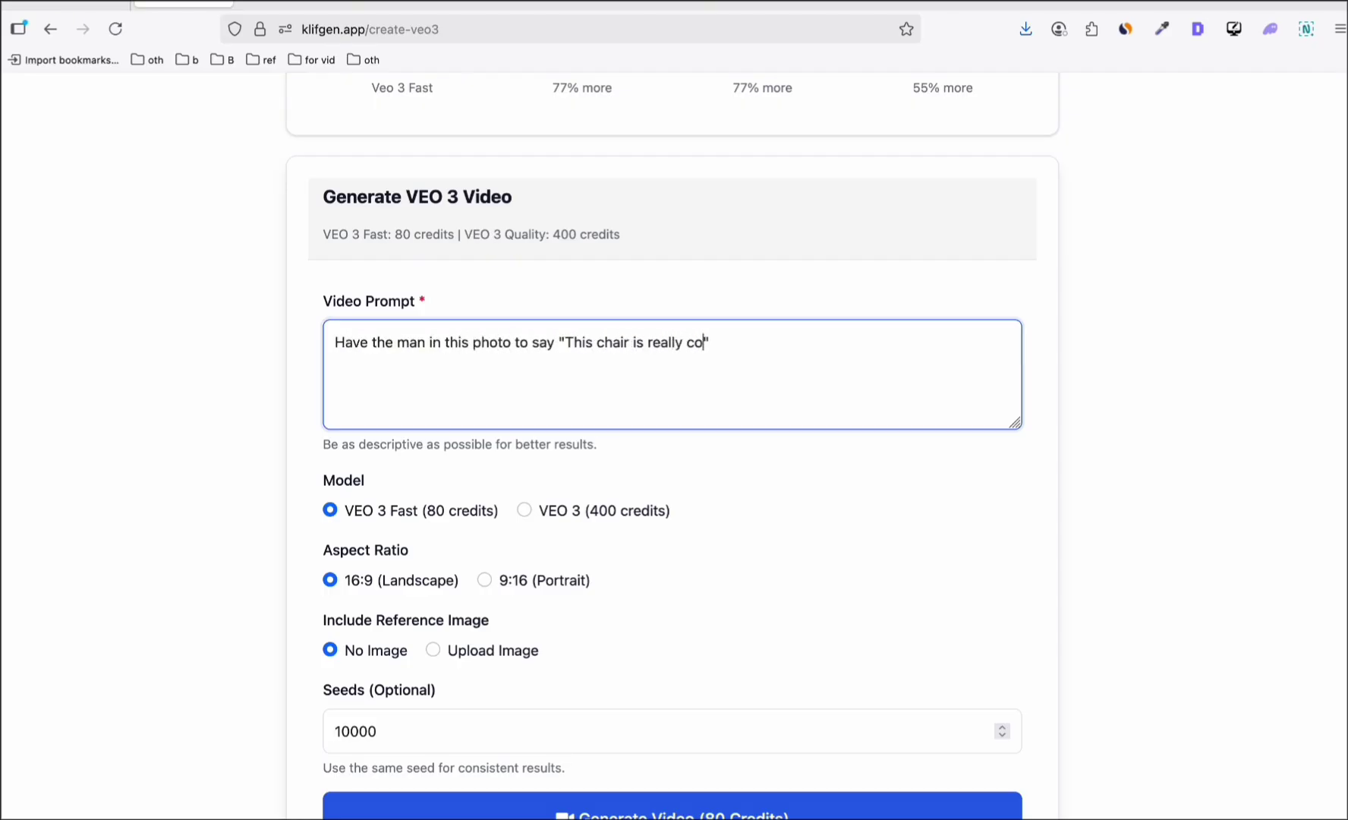
type("mfortable. It mak")
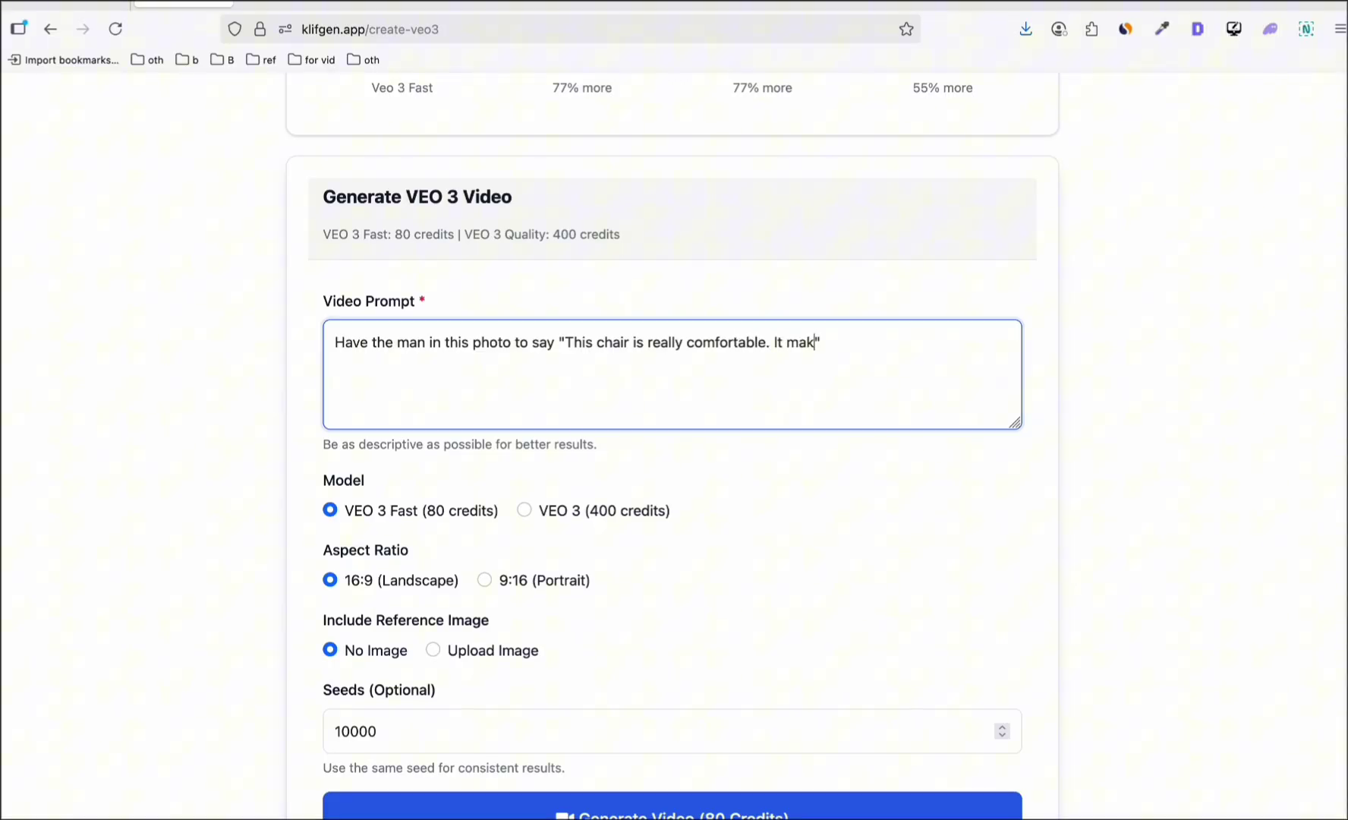
type("es my work rea")
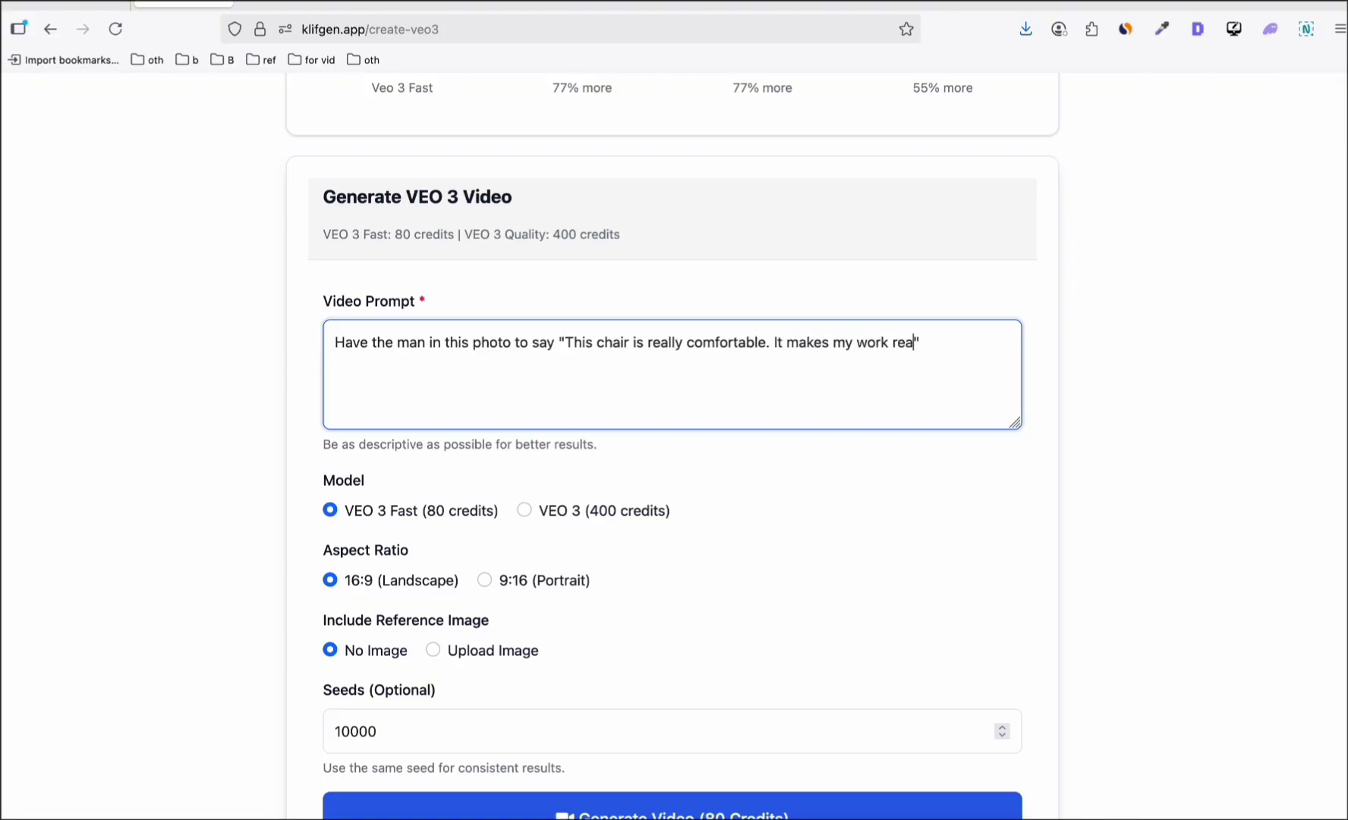
type("lly easy. Try it.")
scroll(473, 382, "down", 2)
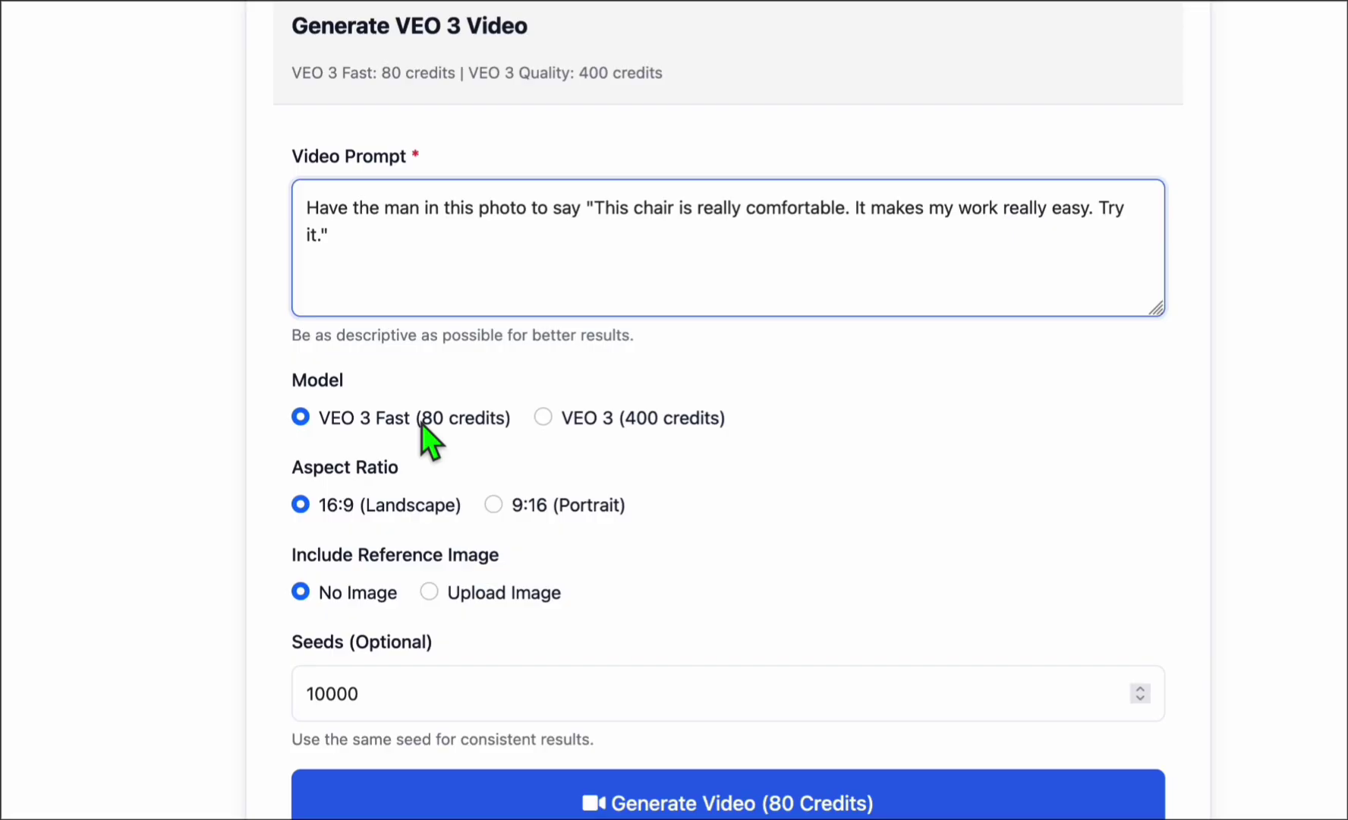
scroll(501, 438, "down", 1)
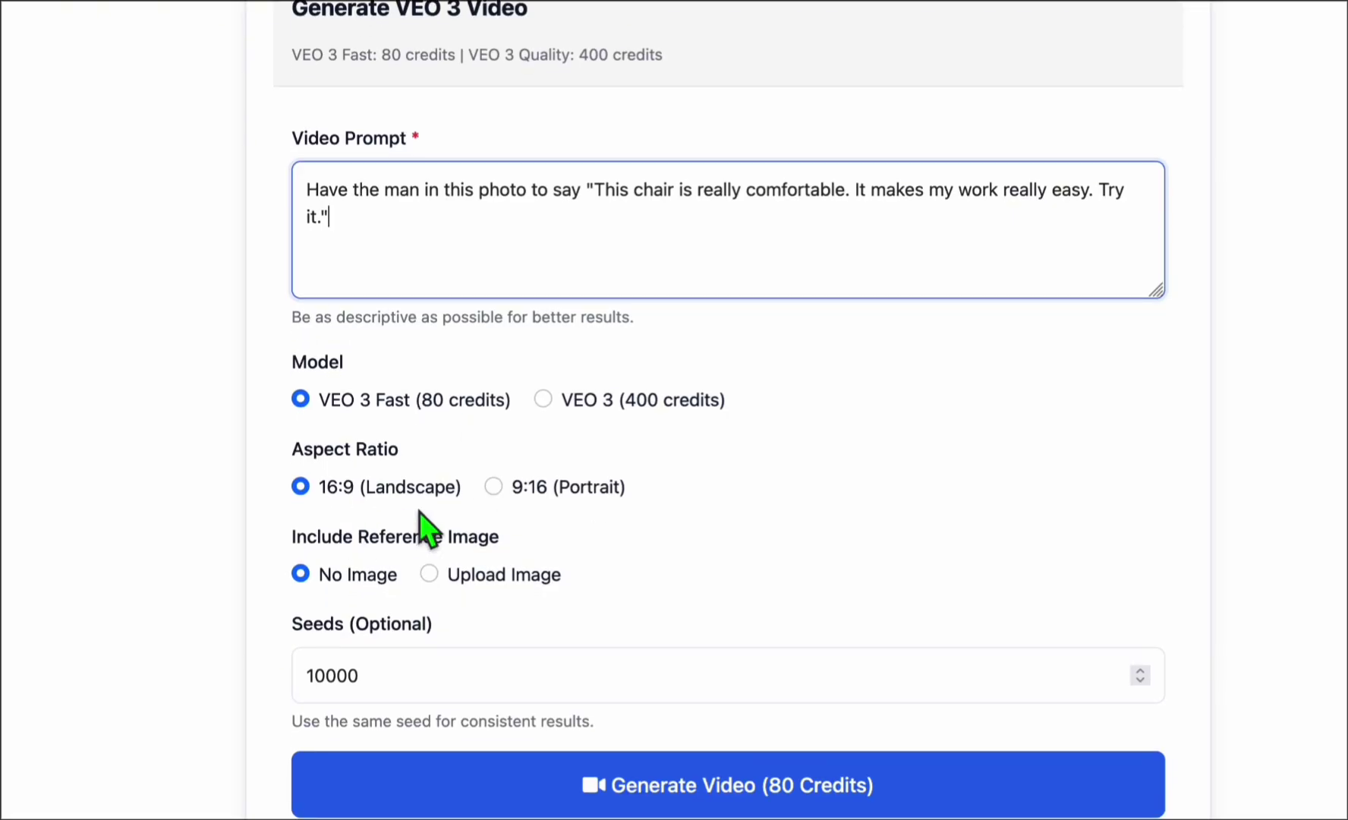
left_click(492, 486)
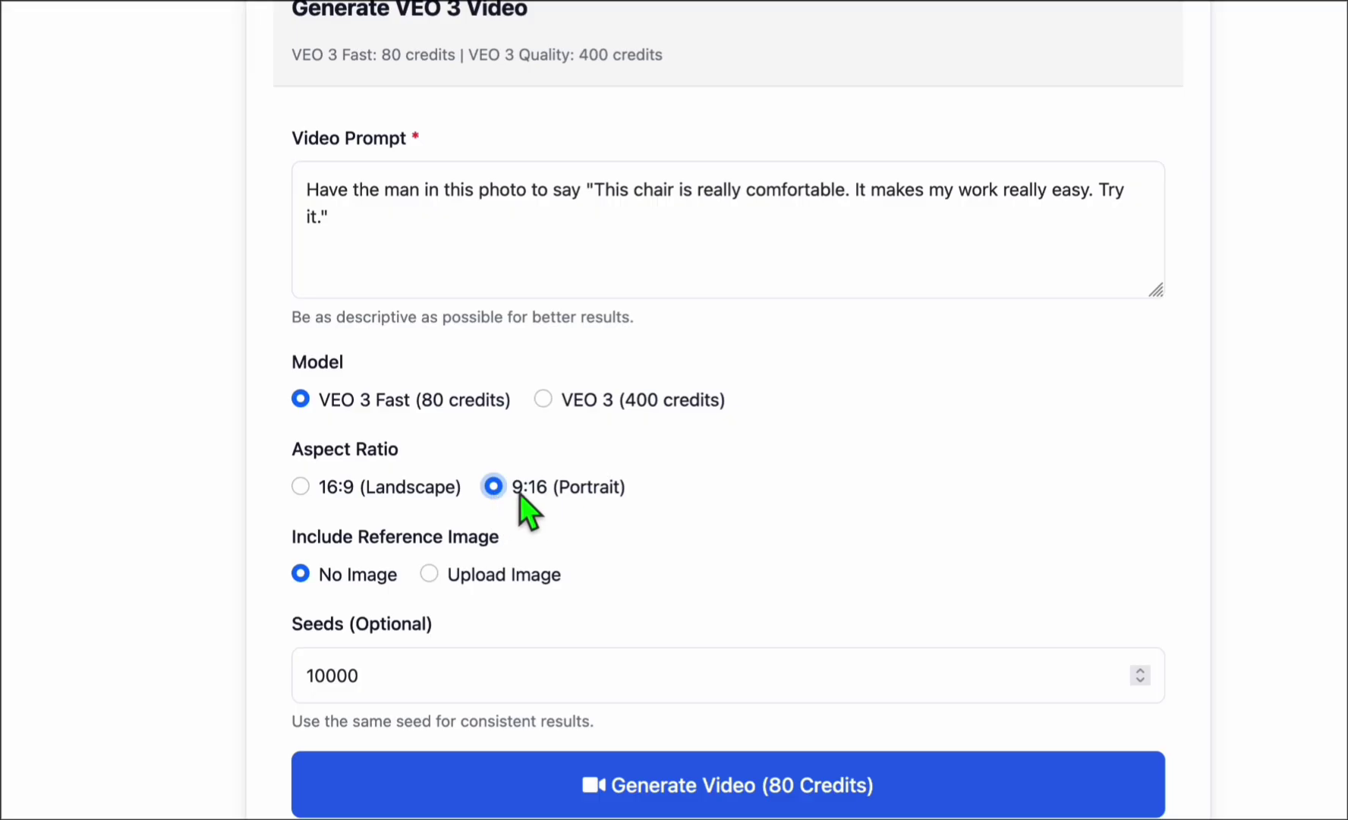
scroll(539, 508, "down", 1)
left_click(429, 521)
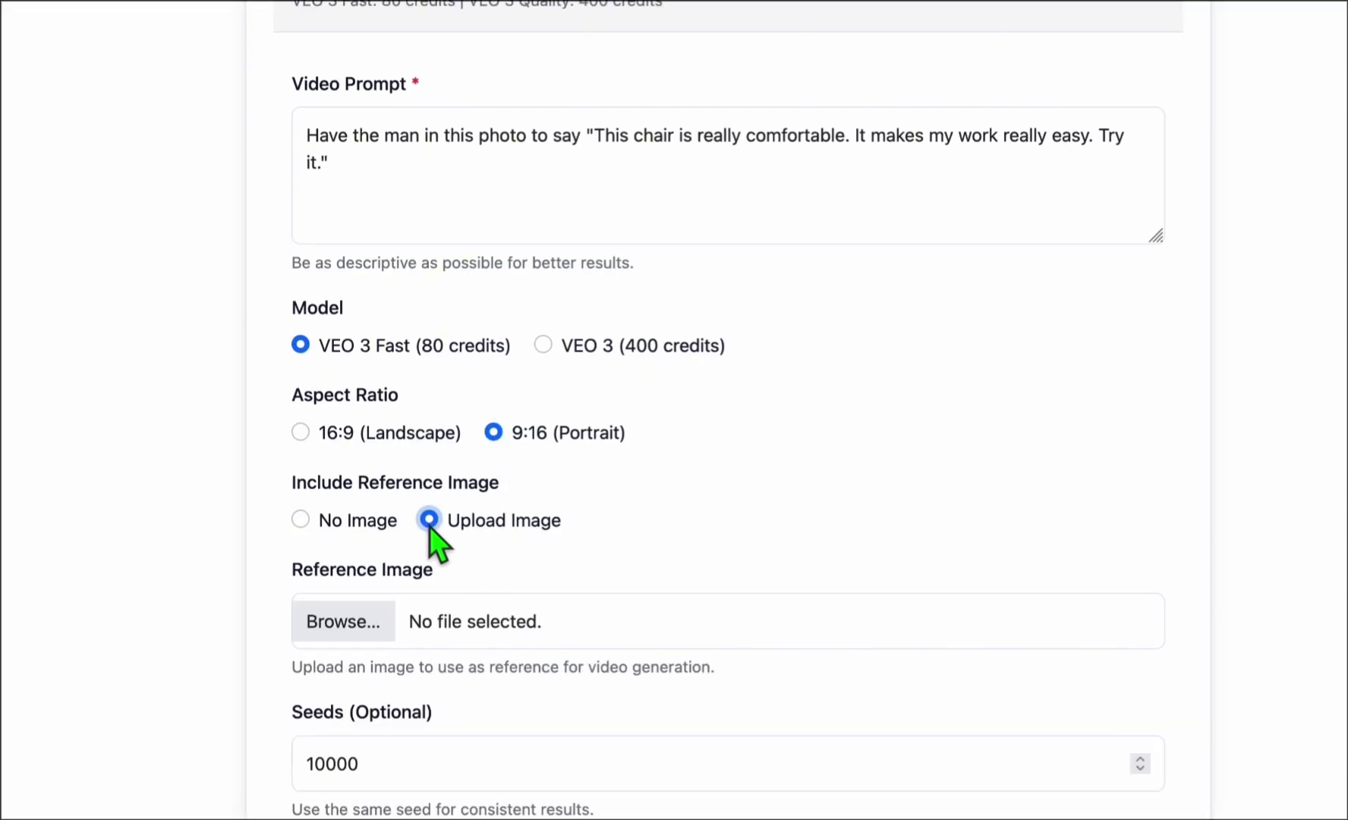
scroll(595, 495, "down", 1)
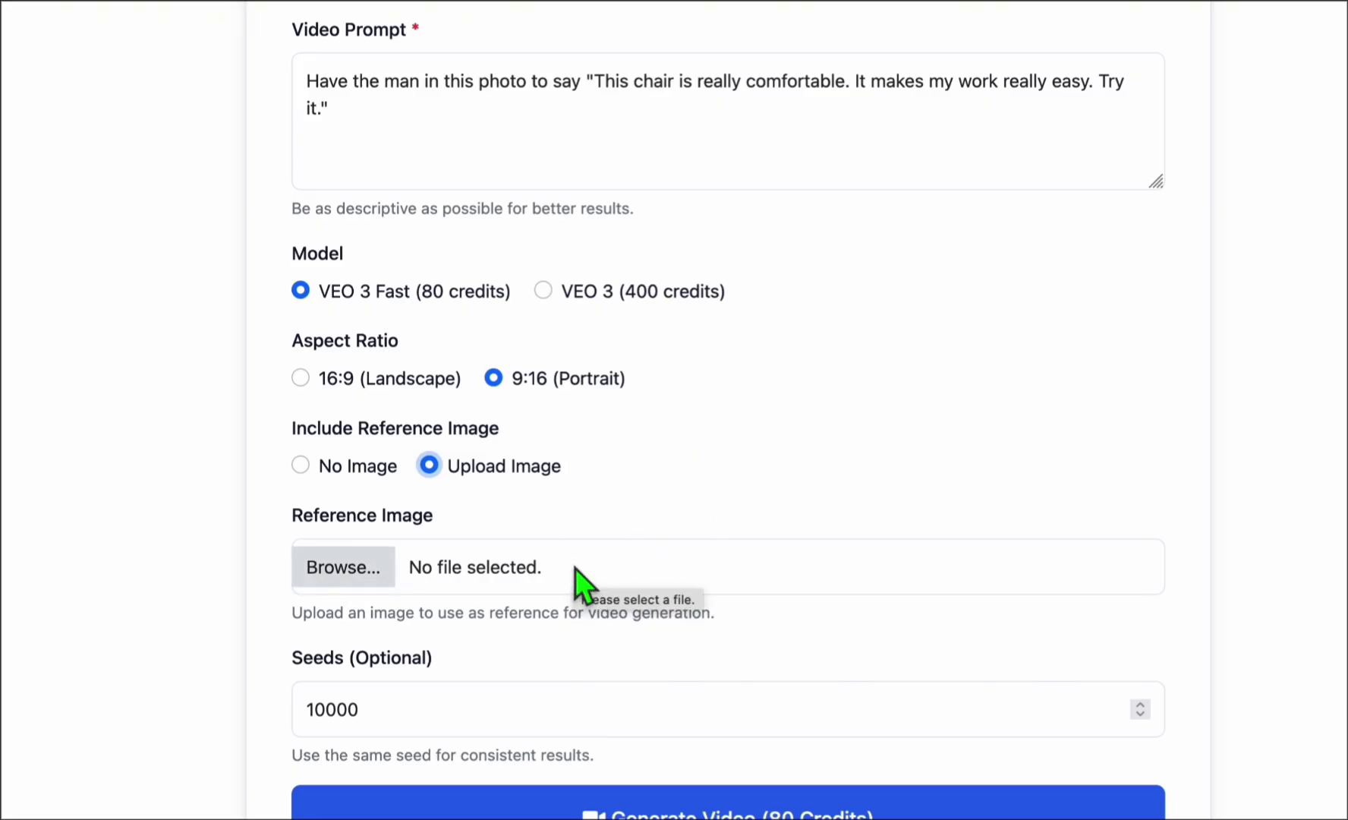
scroll(524, 448, "up", 3)
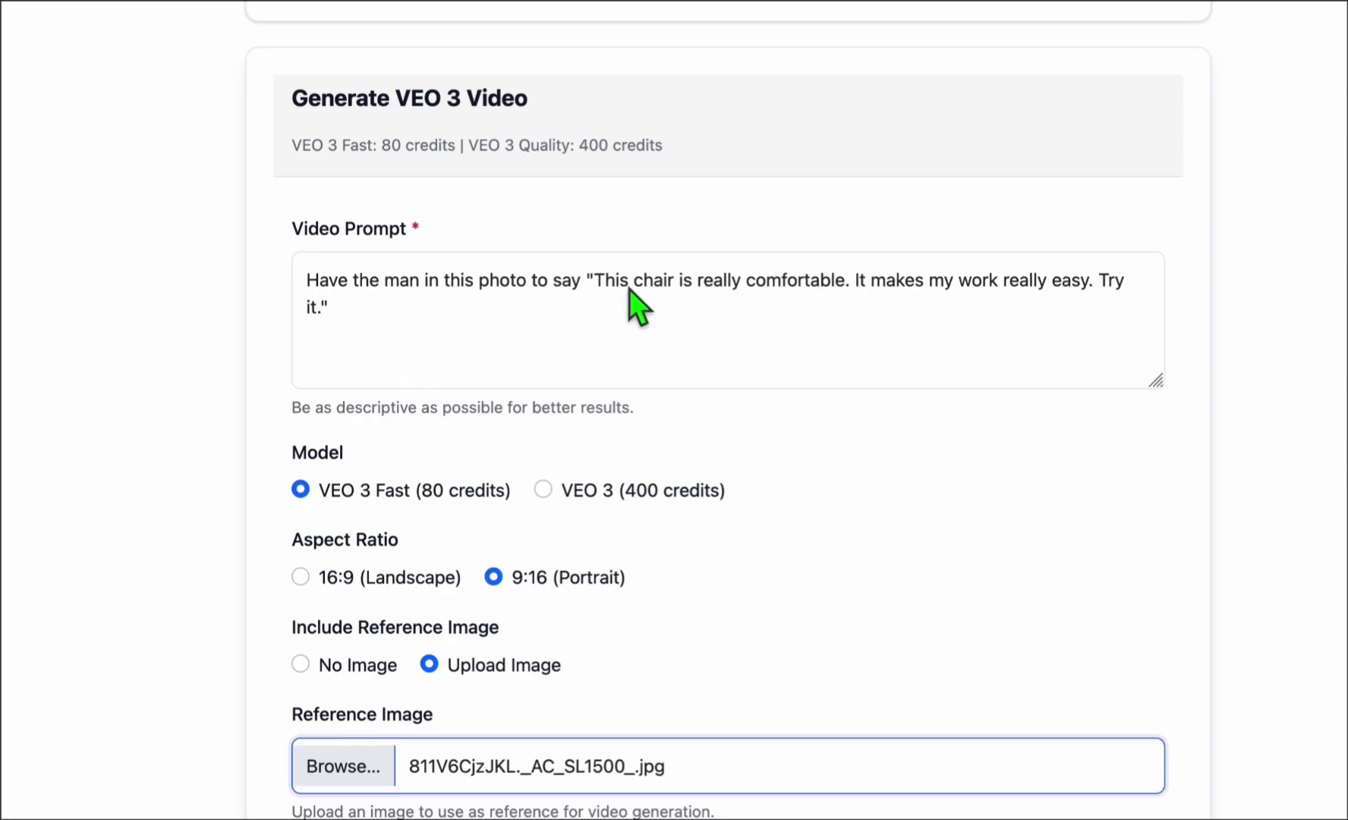
left_click(596, 285)
scroll(598, 290, "down", 2)
scroll(685, 337, "down", 3)
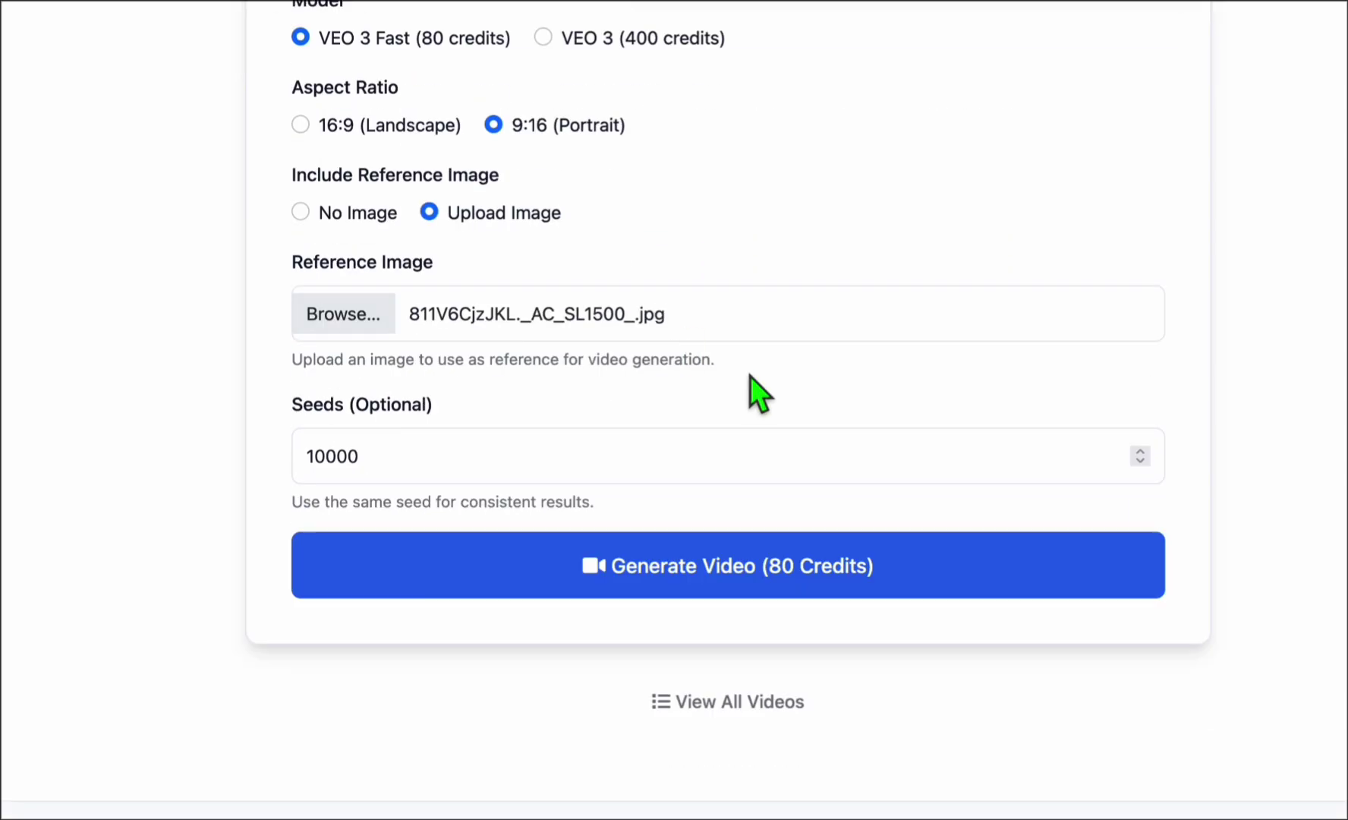
Generate the talking chair video with Veo 3 Fast for 80 credits.
left_click(721, 572)
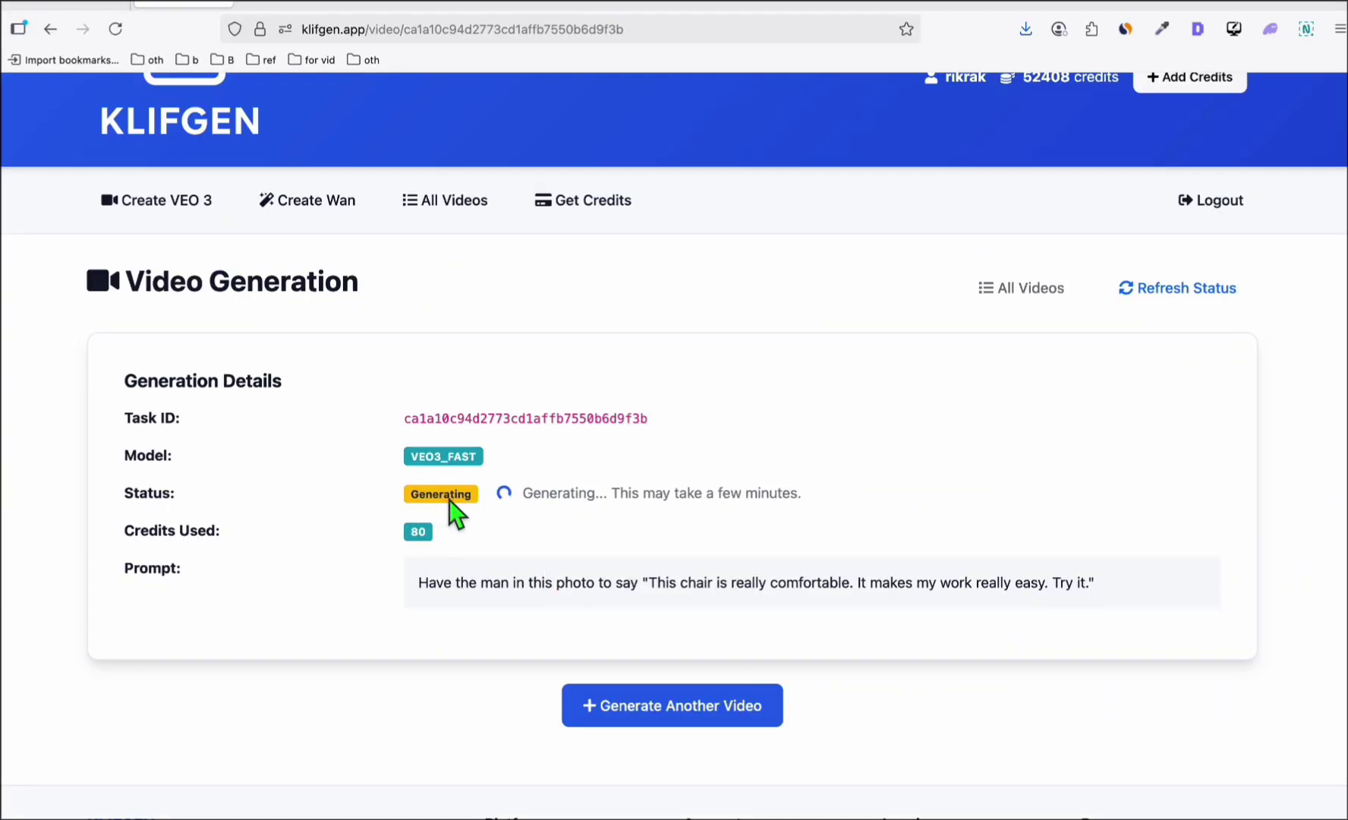
scroll(448, 499, "down", 1)
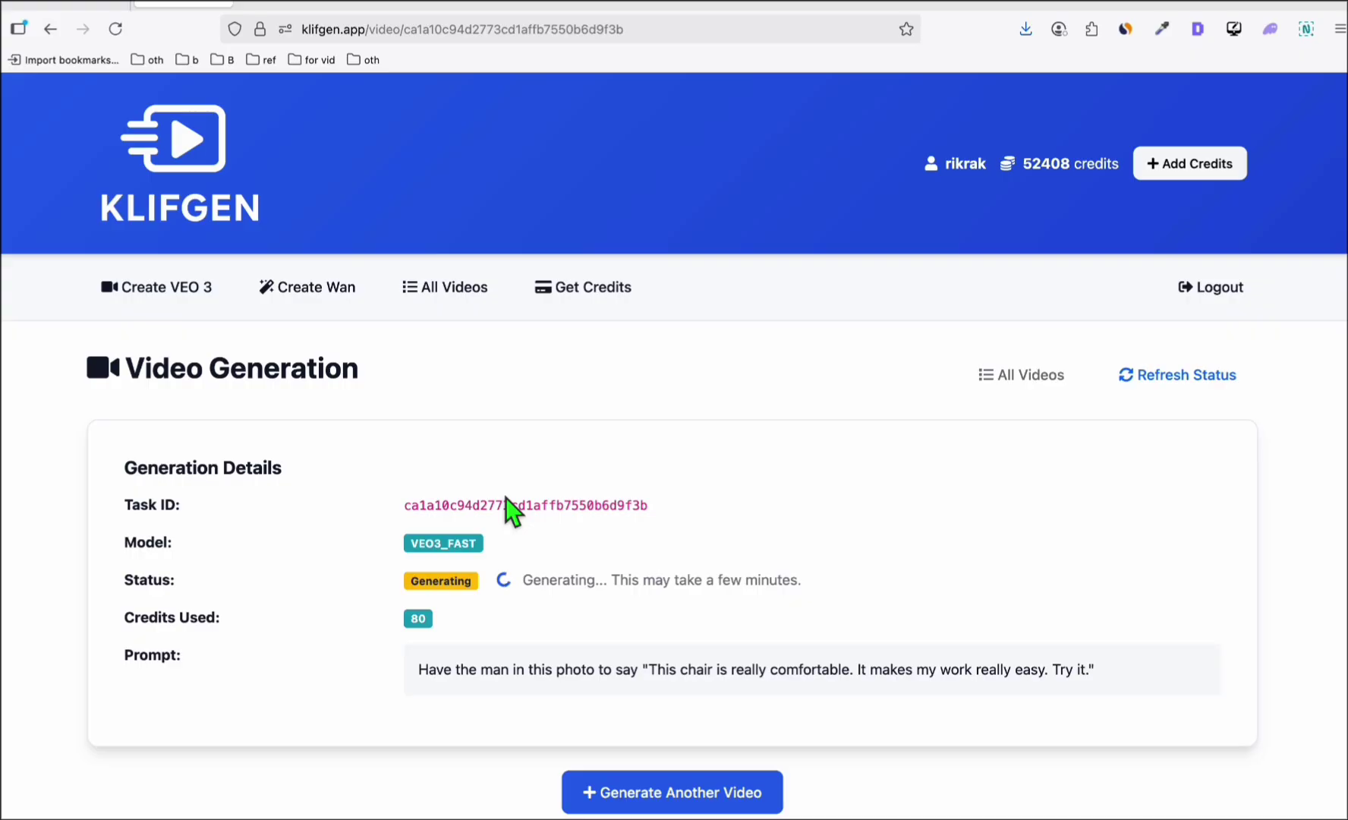
scroll(506, 505, "down", 1)
scroll(631, 211, "down", 1)
scroll(654, 194, "down", 4)
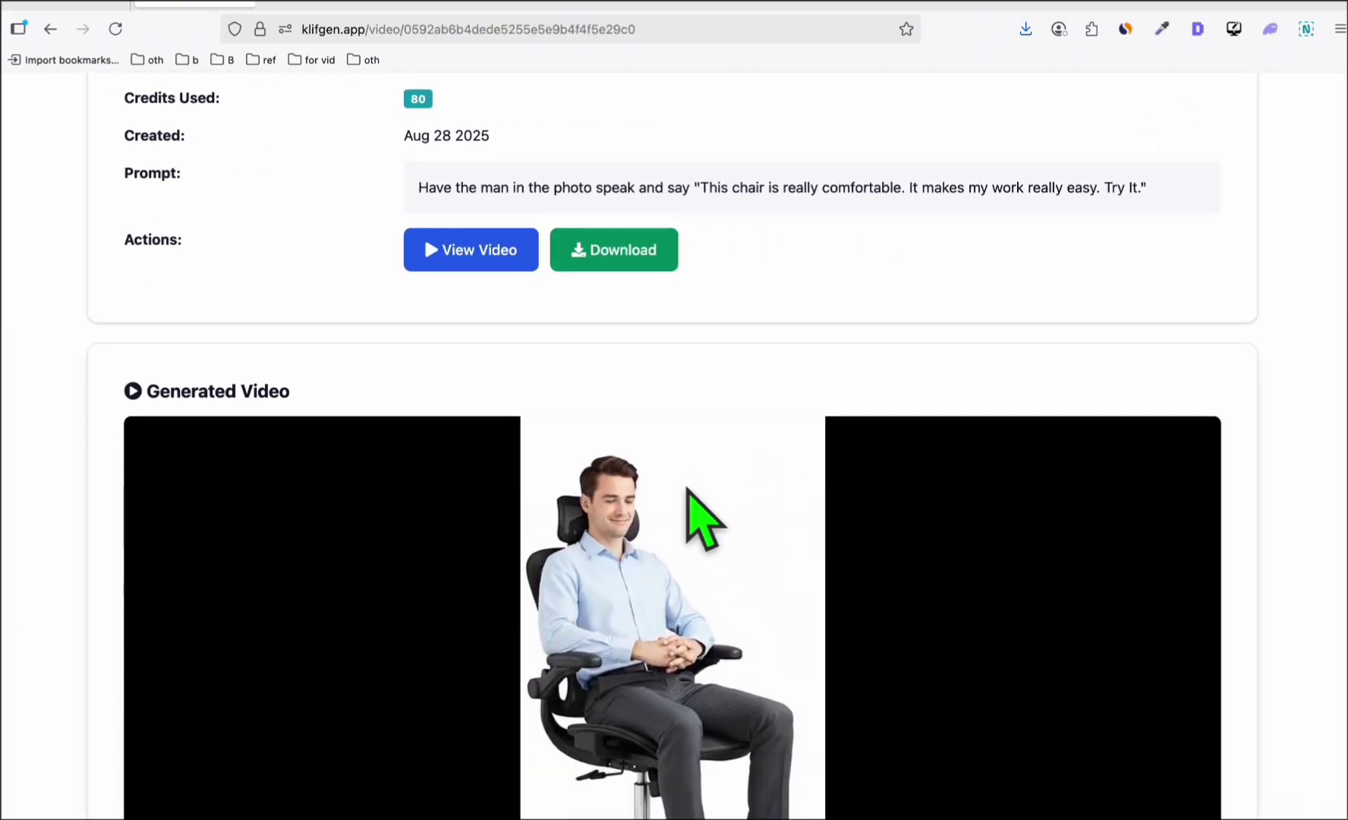
scroll(690, 495, "down", 2)
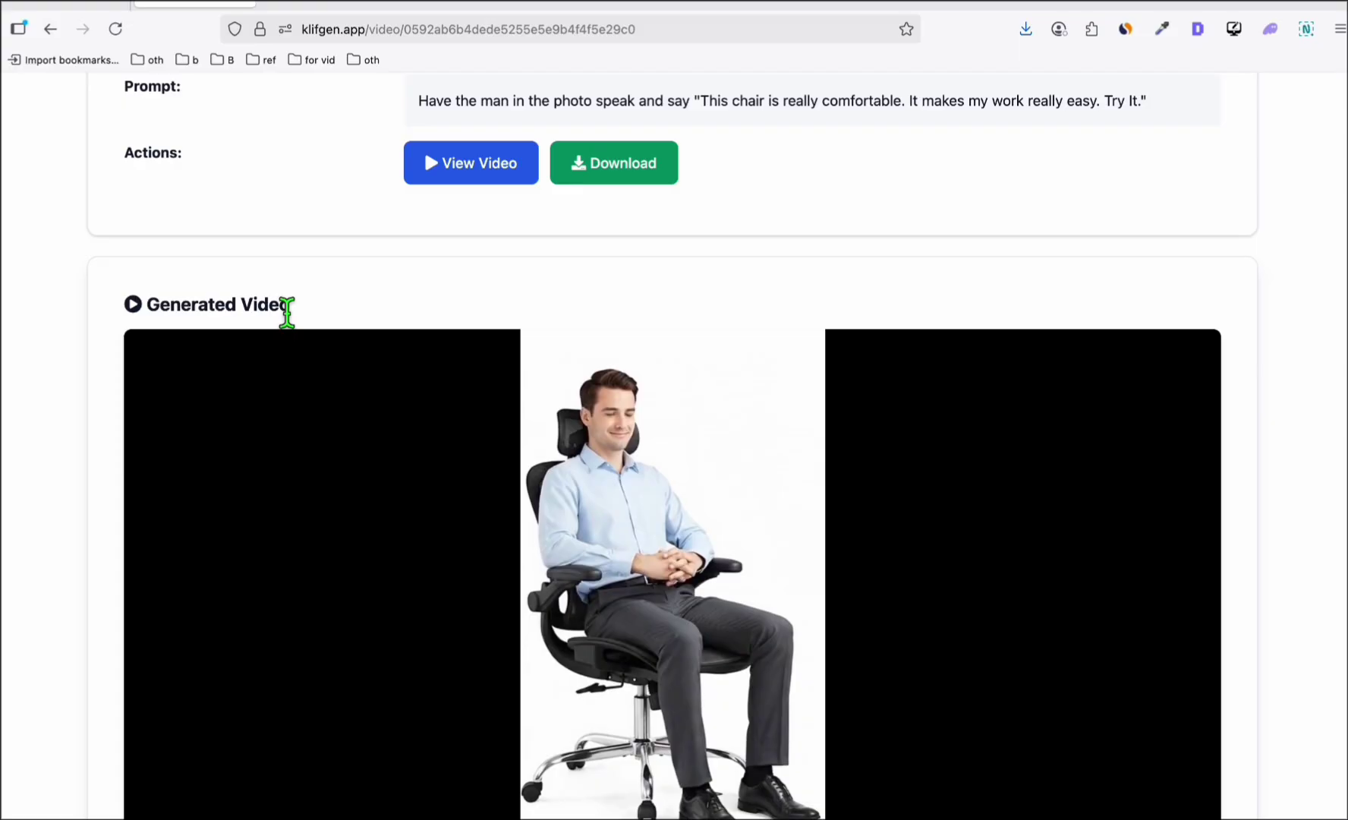
scroll(295, 321, "down", 2)
scroll(446, 359, "down", 2)
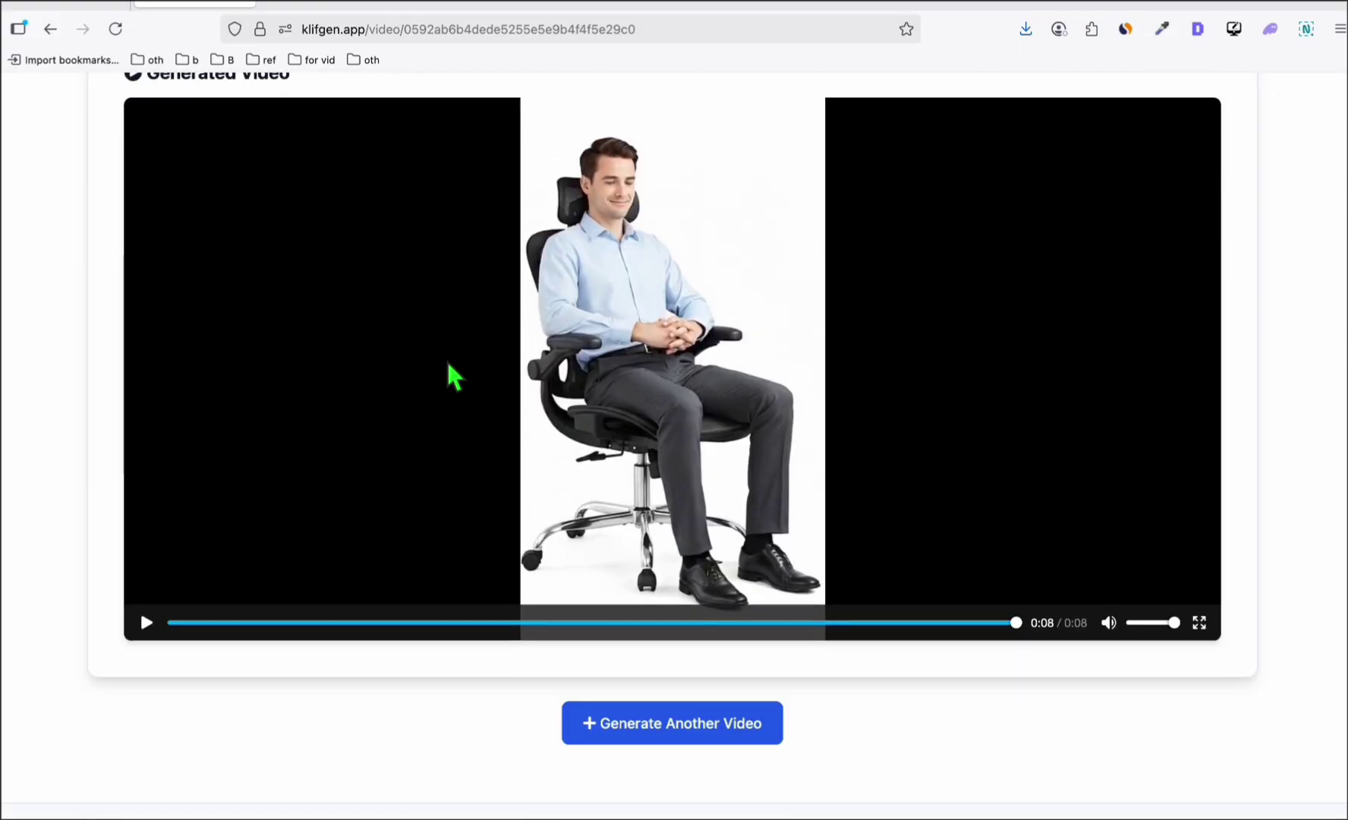
scroll(632, 453, "up", 2)
scroll(675, 448, "up", 4)
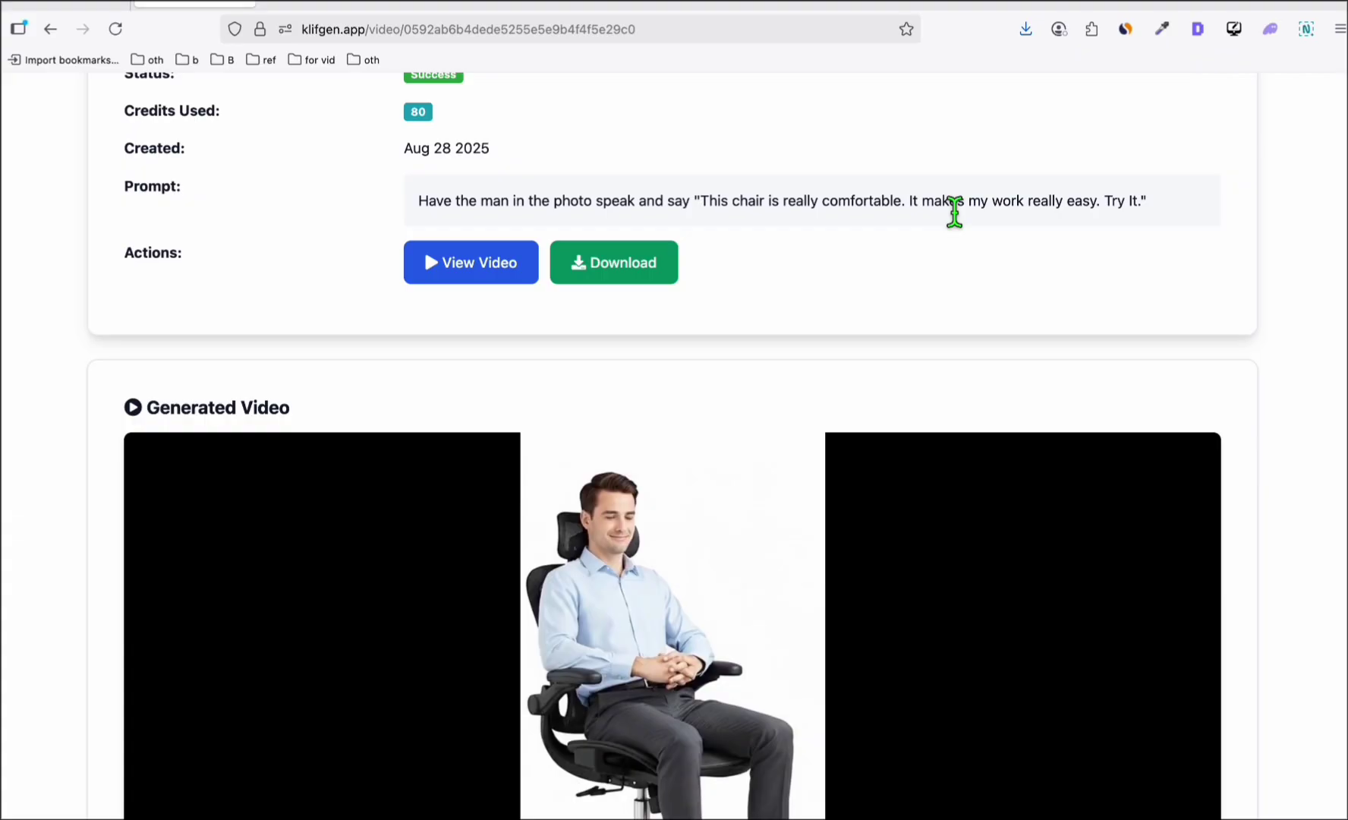
scroll(954, 211, "up", 3)
scroll(903, 246, "up", 2)
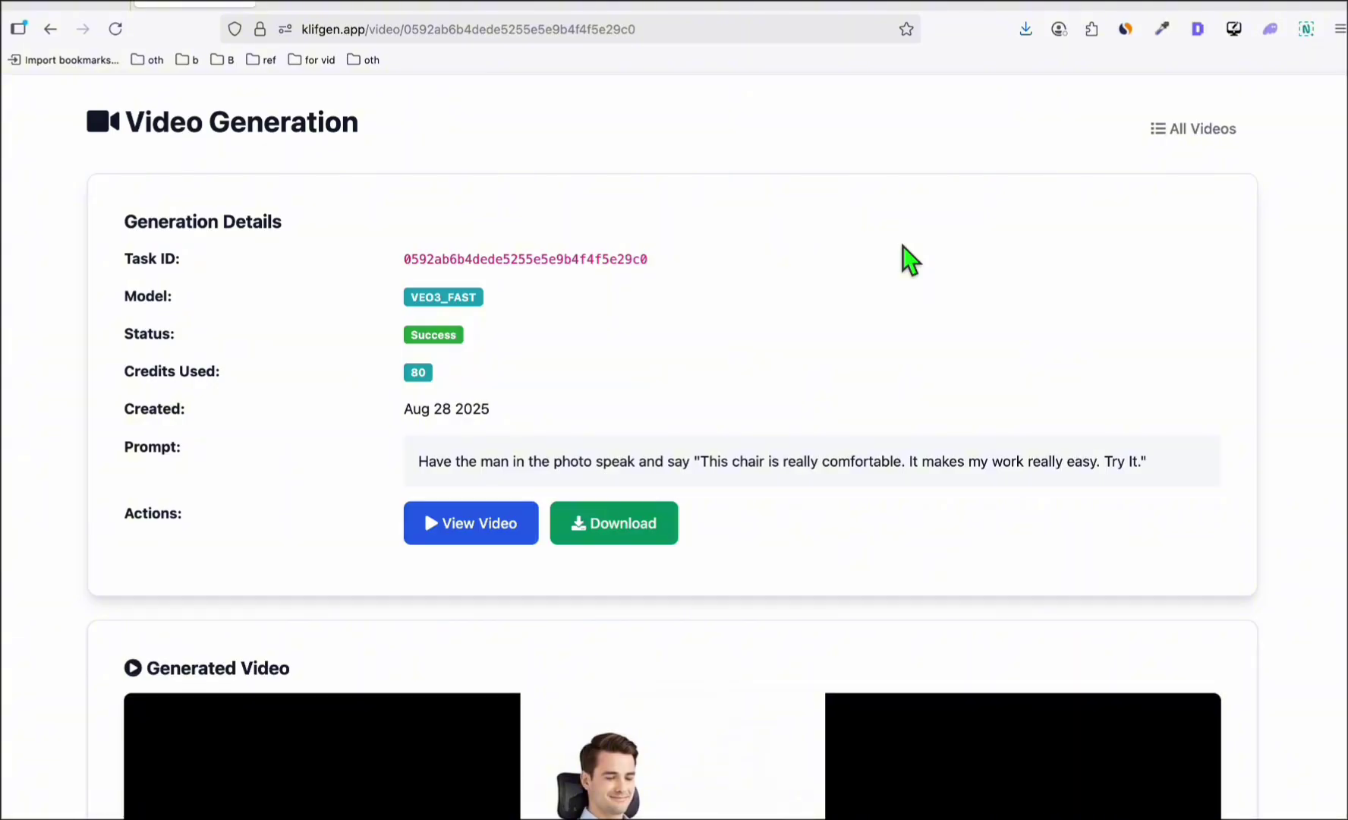
scroll(933, 311, "up", 2)
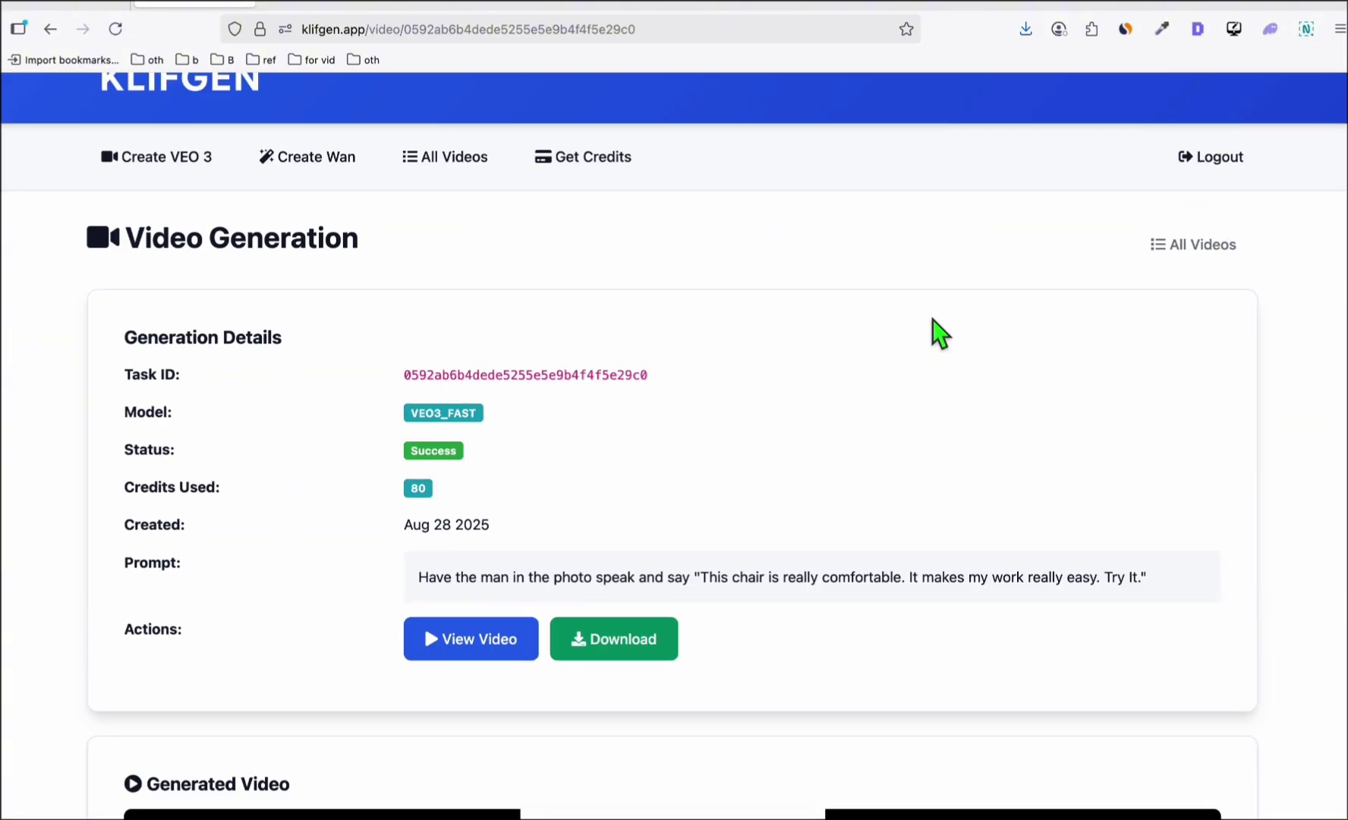
scroll(495, 390, "up", 3)
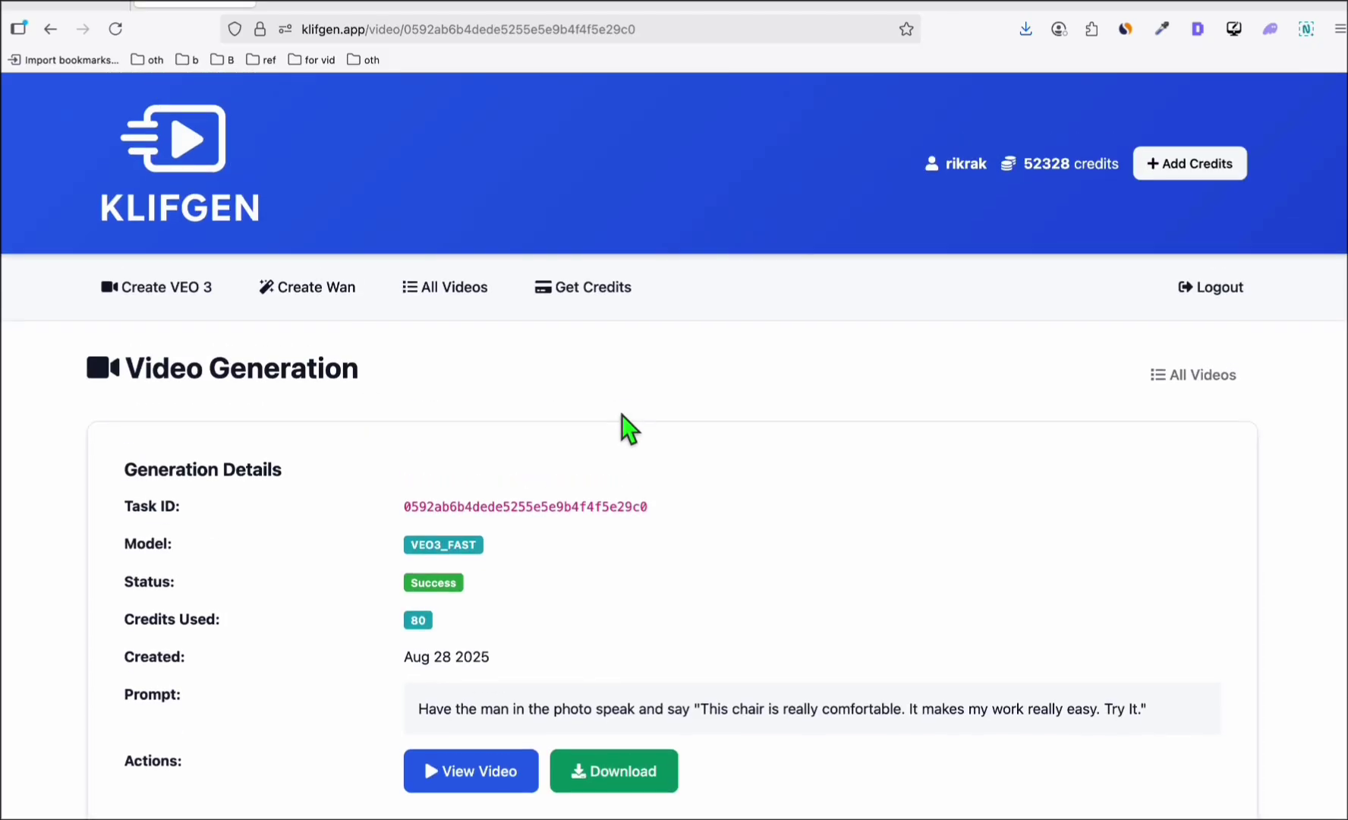
scroll(628, 427, "down", 1)
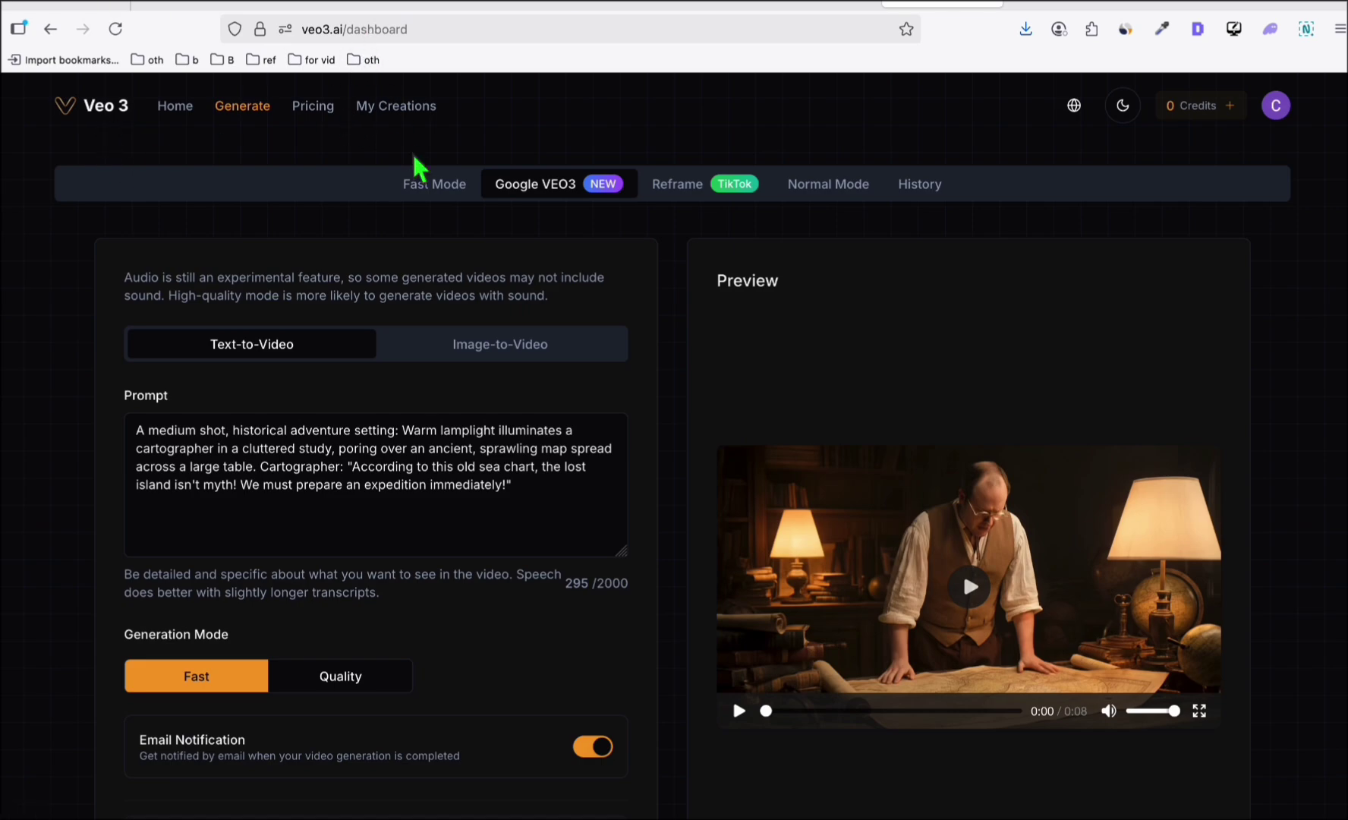
scroll(463, 348, "down", 3)
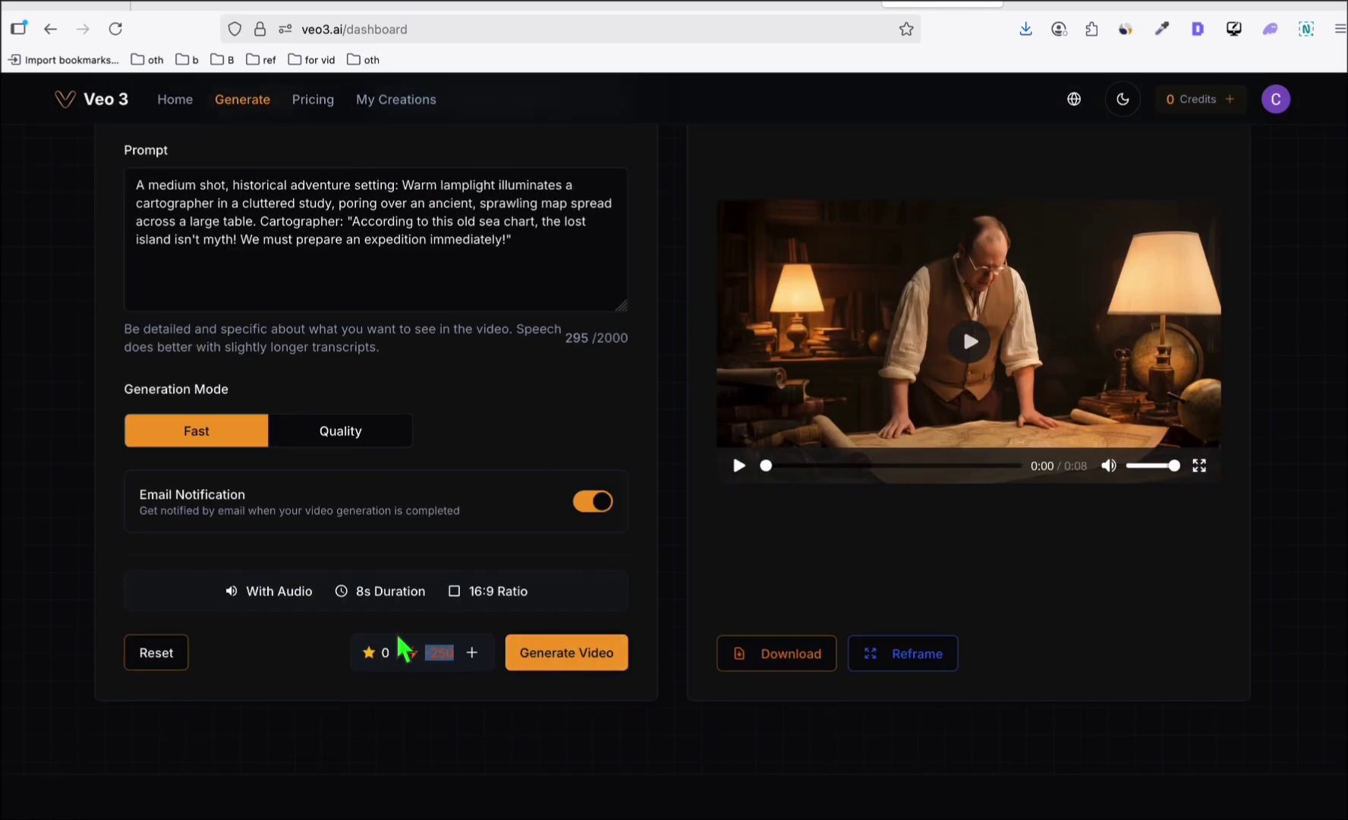
scroll(500, 564, "up", 1)
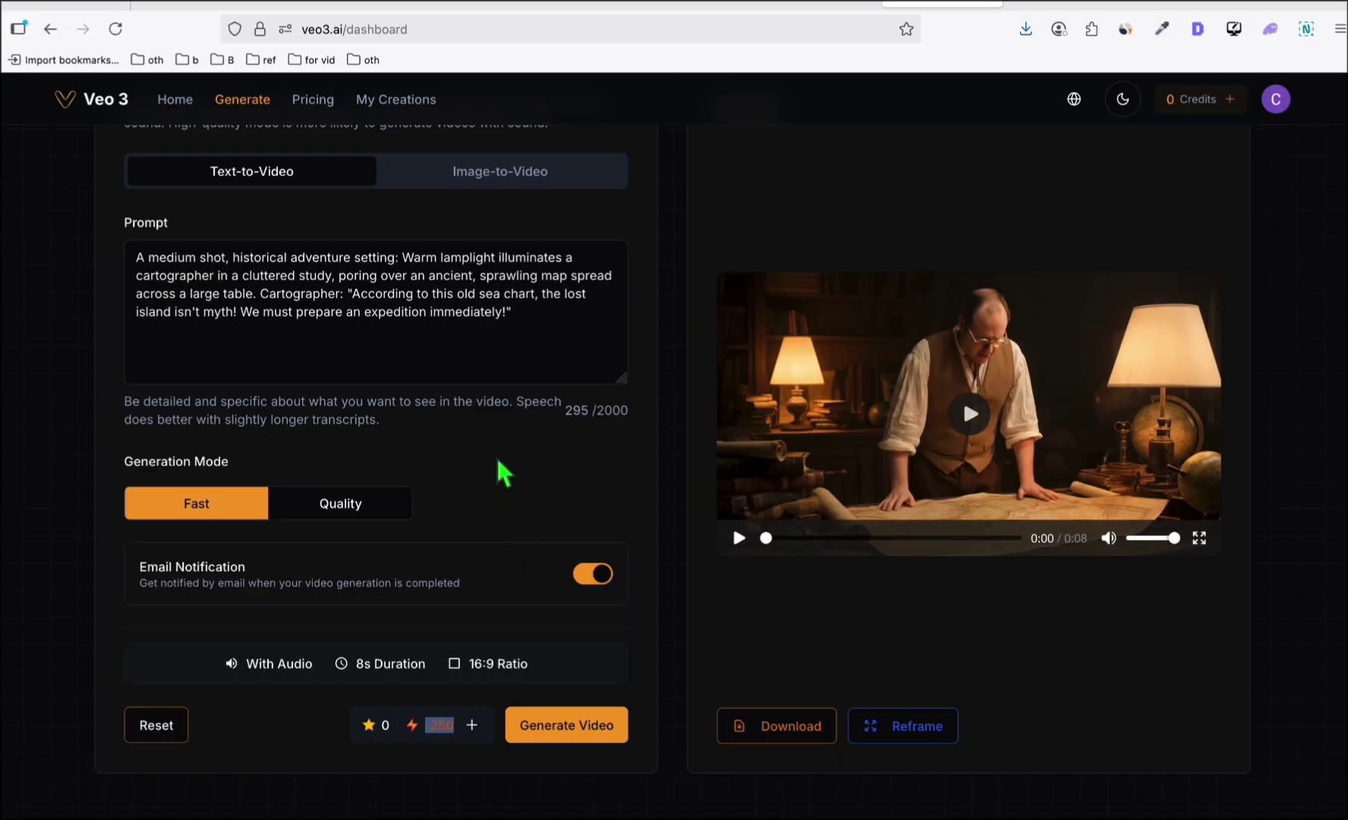
scroll(504, 473, "up", 2)
left_click(217, 6)
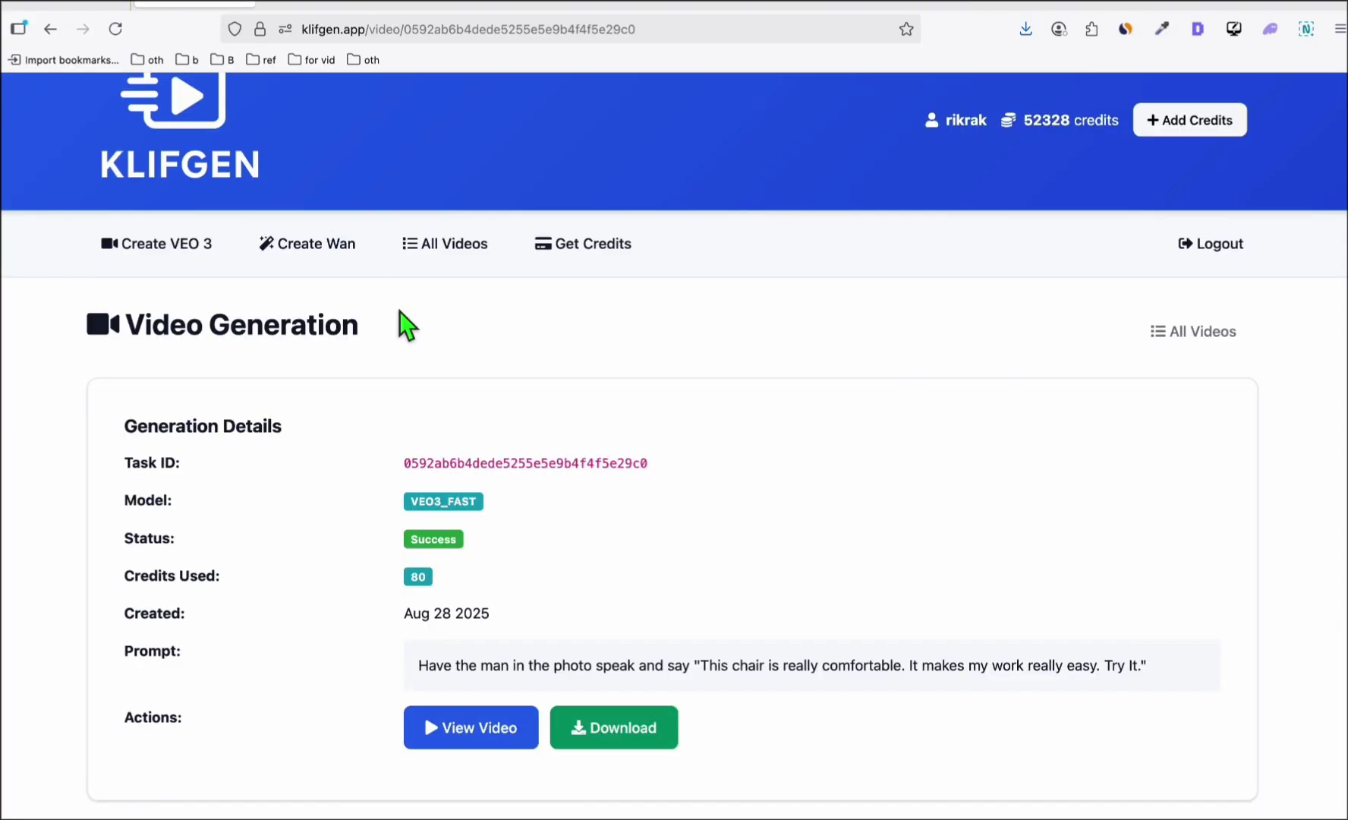
scroll(319, 236, "up", 1)
scroll(533, 404, "down", 3)
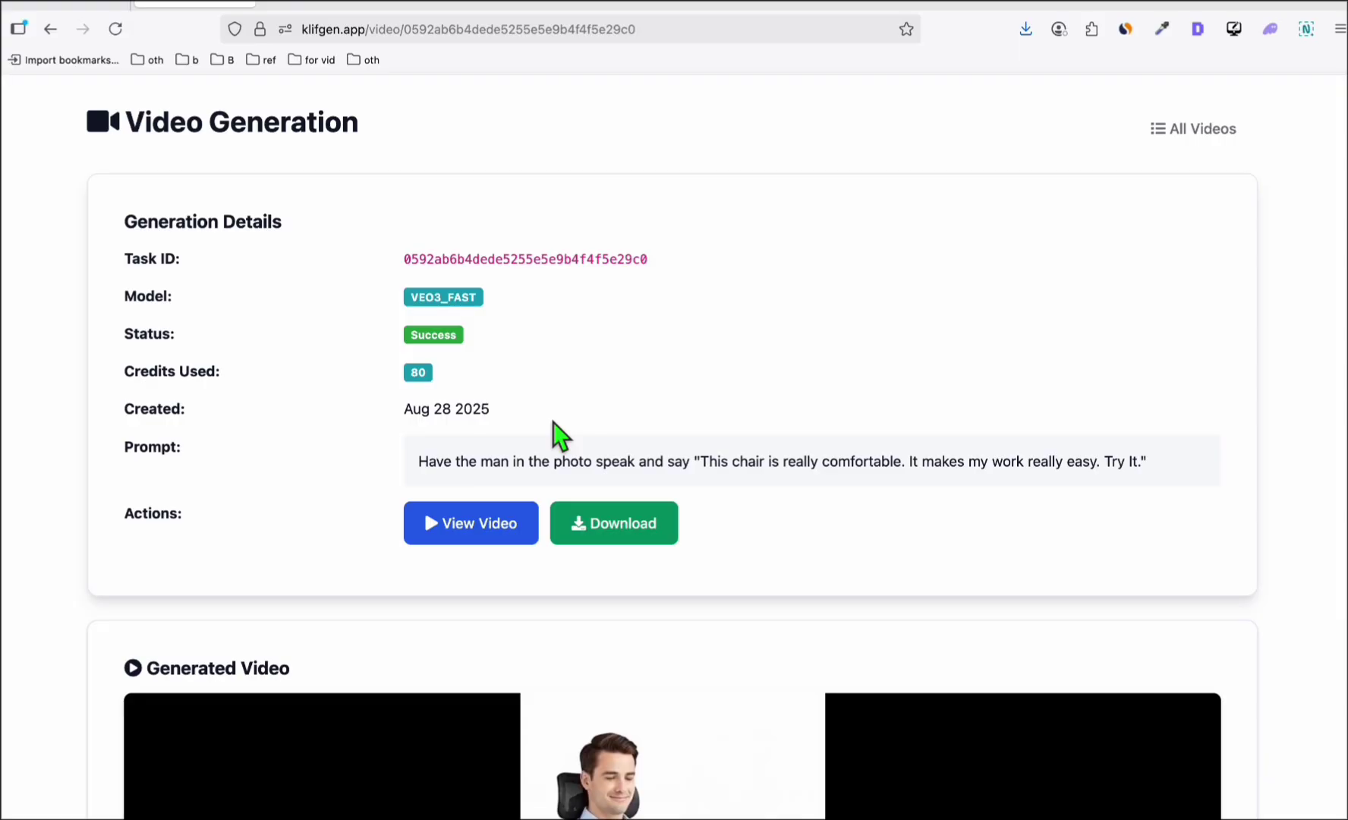
From the lose weight results, open the Nature's Bounty Metabolism Booster listing and copy its enlarged photo.
left_click(340, 8)
scroll(620, 321, "up", 2)
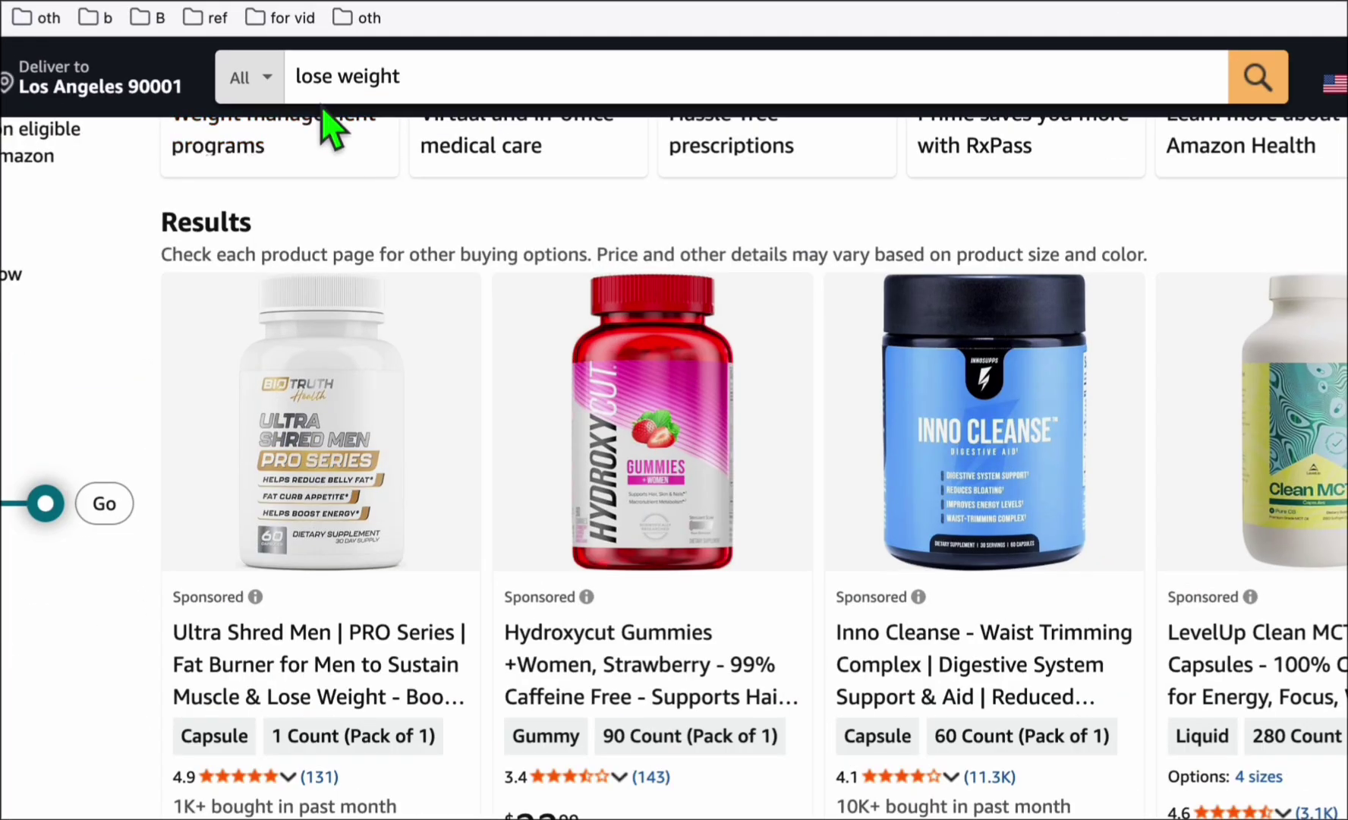
scroll(355, 111, "down", 2)
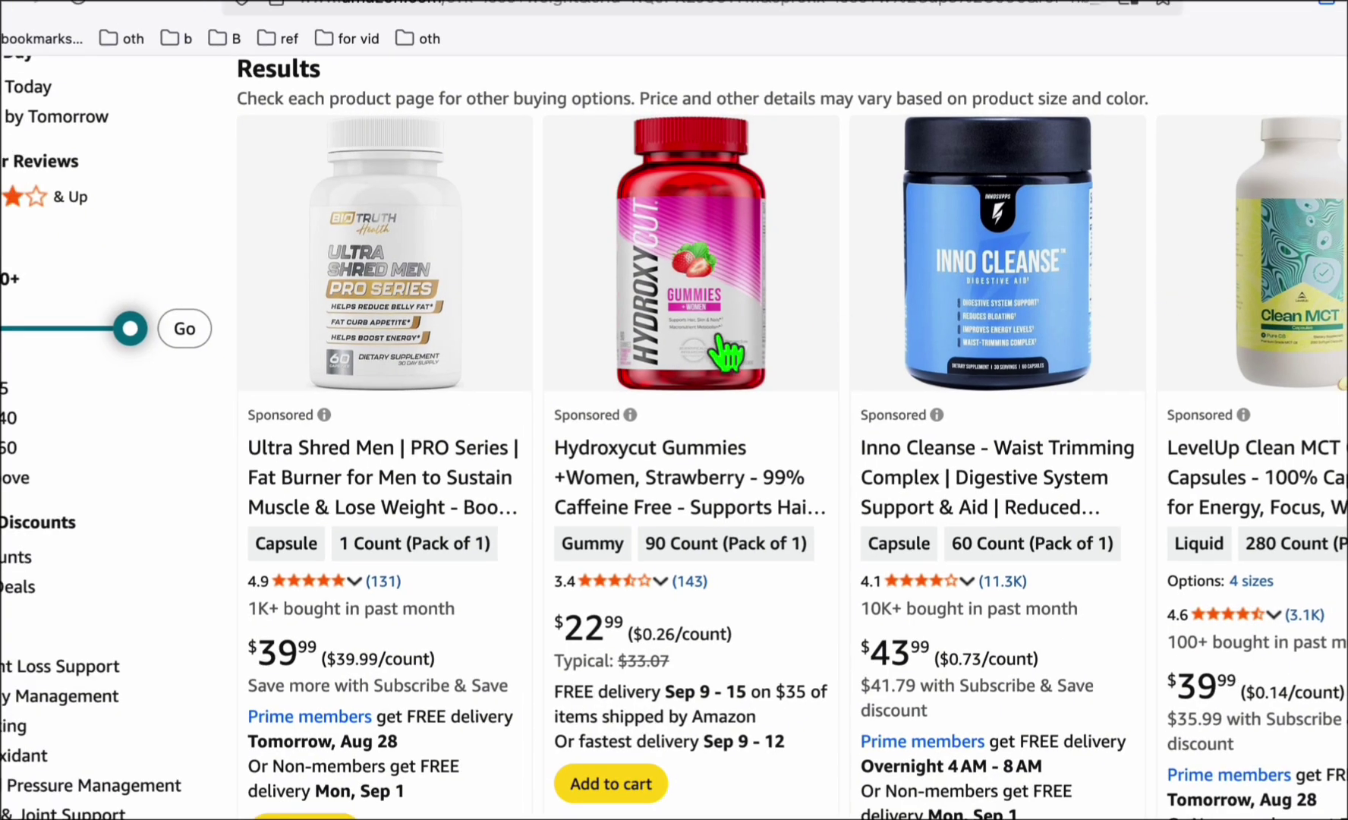
scroll(742, 375, "down", 8)
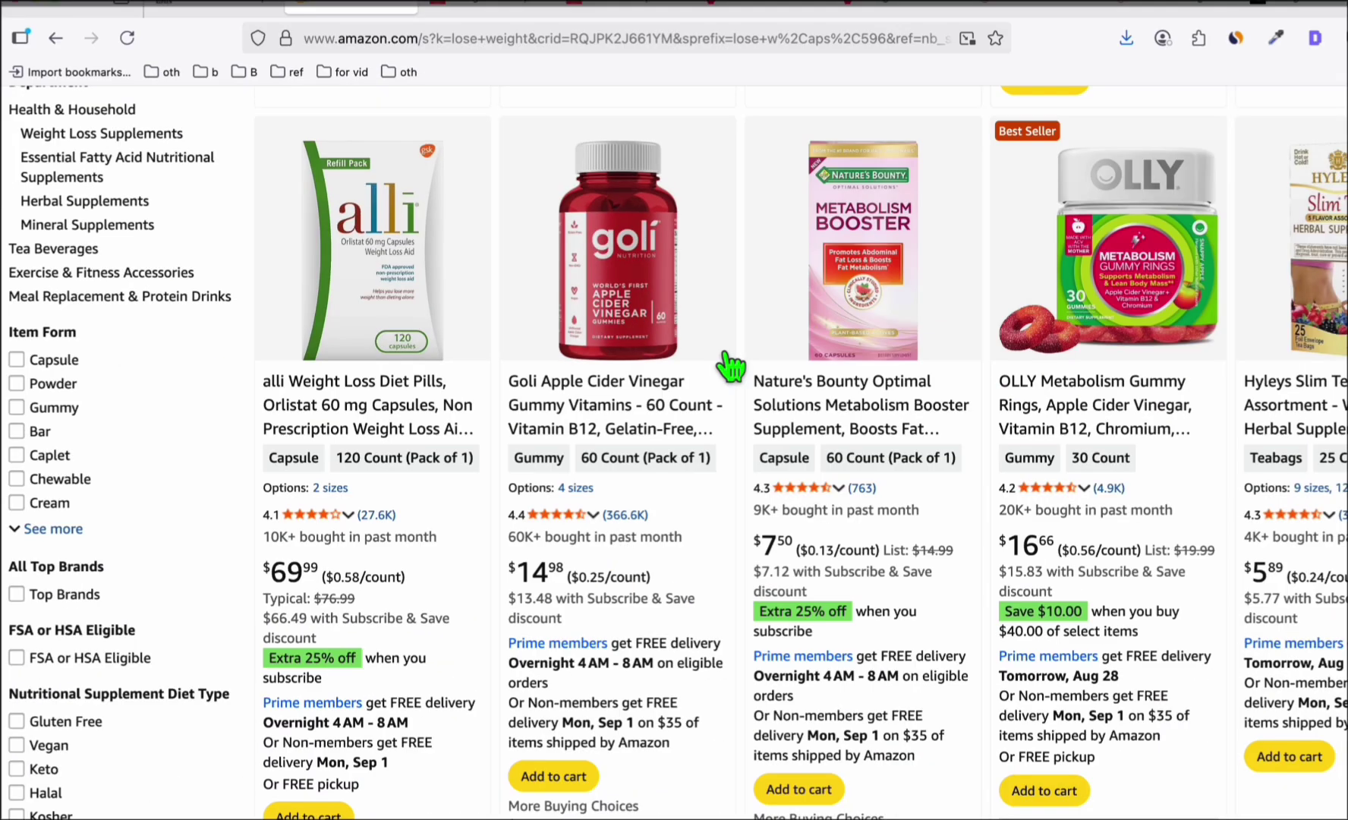
scroll(906, 454, "down", 1)
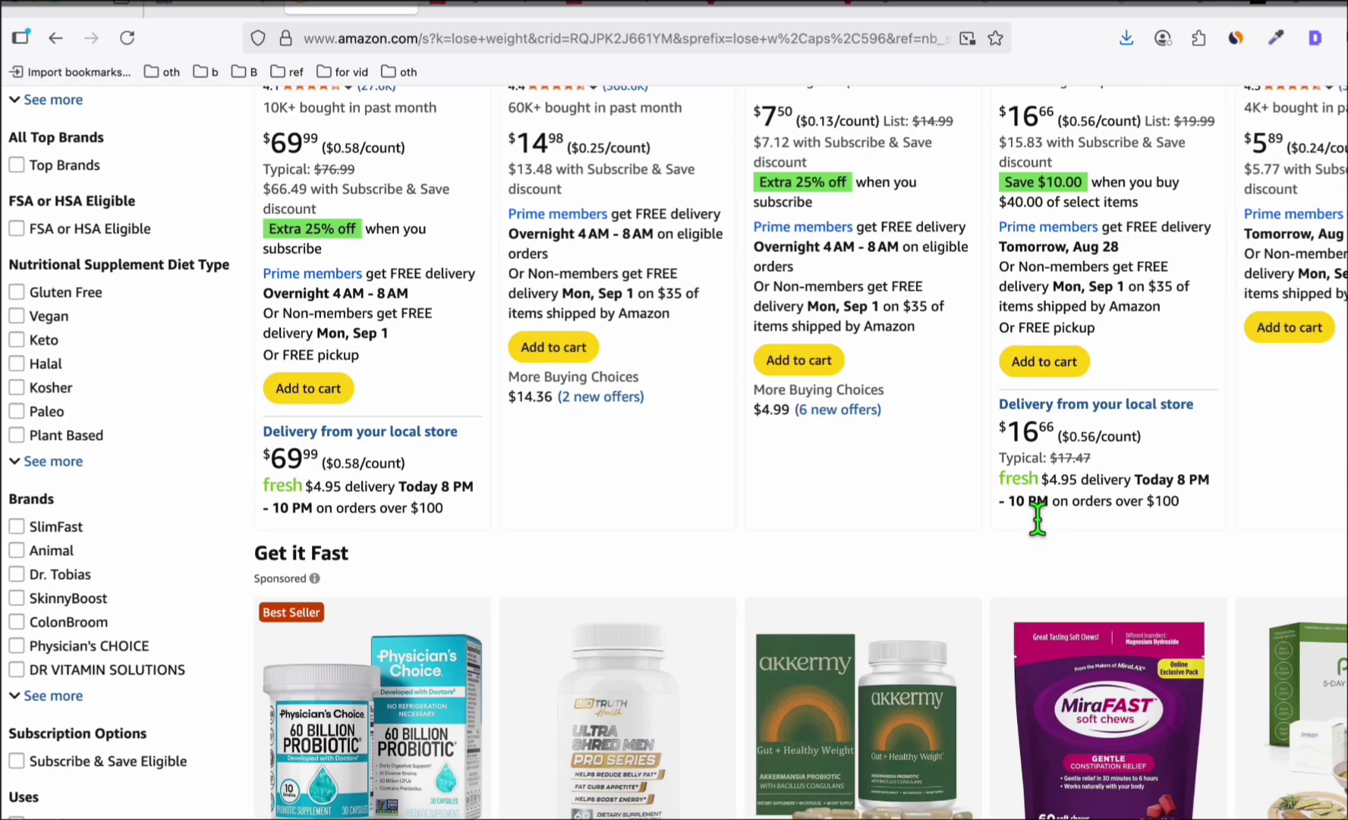
scroll(968, 557, "down", 1)
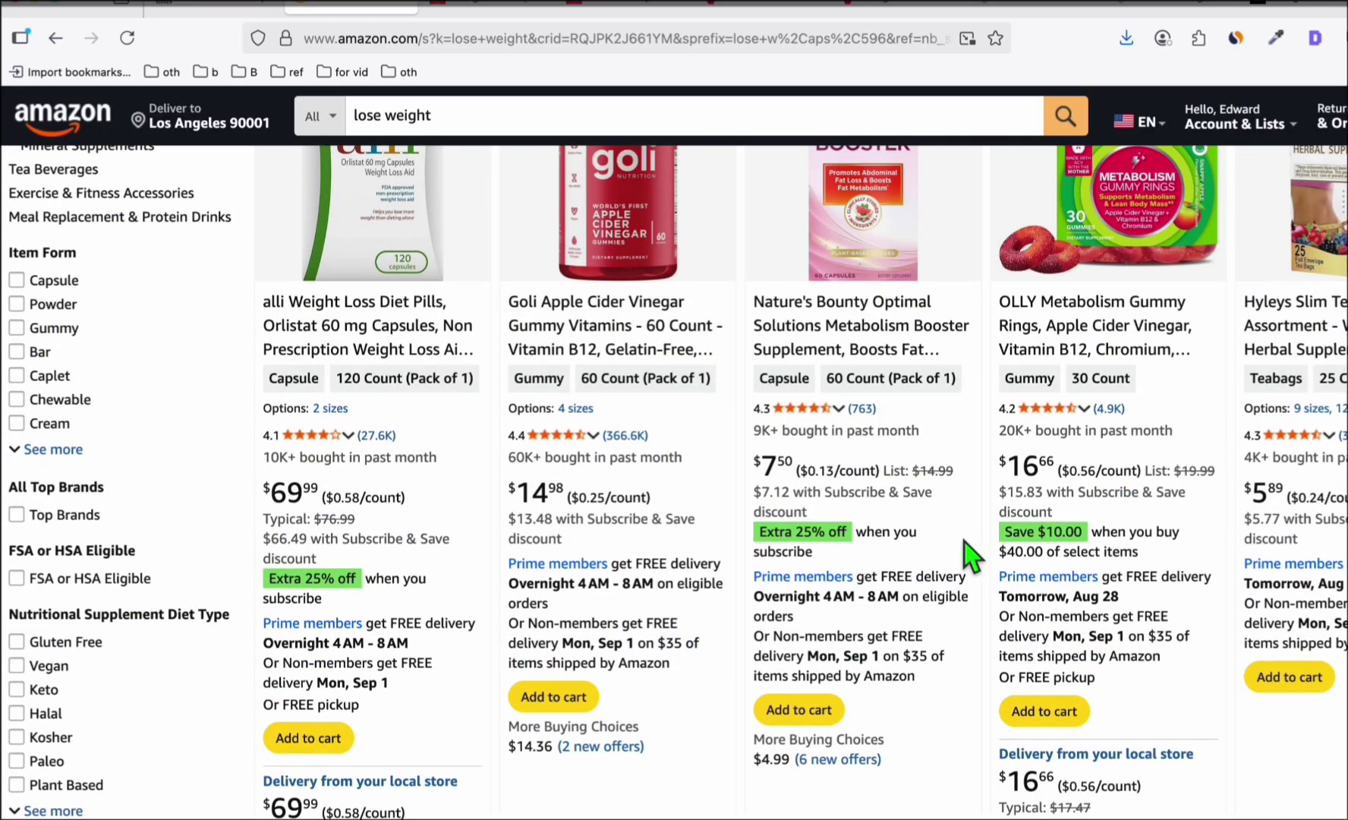
scroll(851, 514, "up", 2)
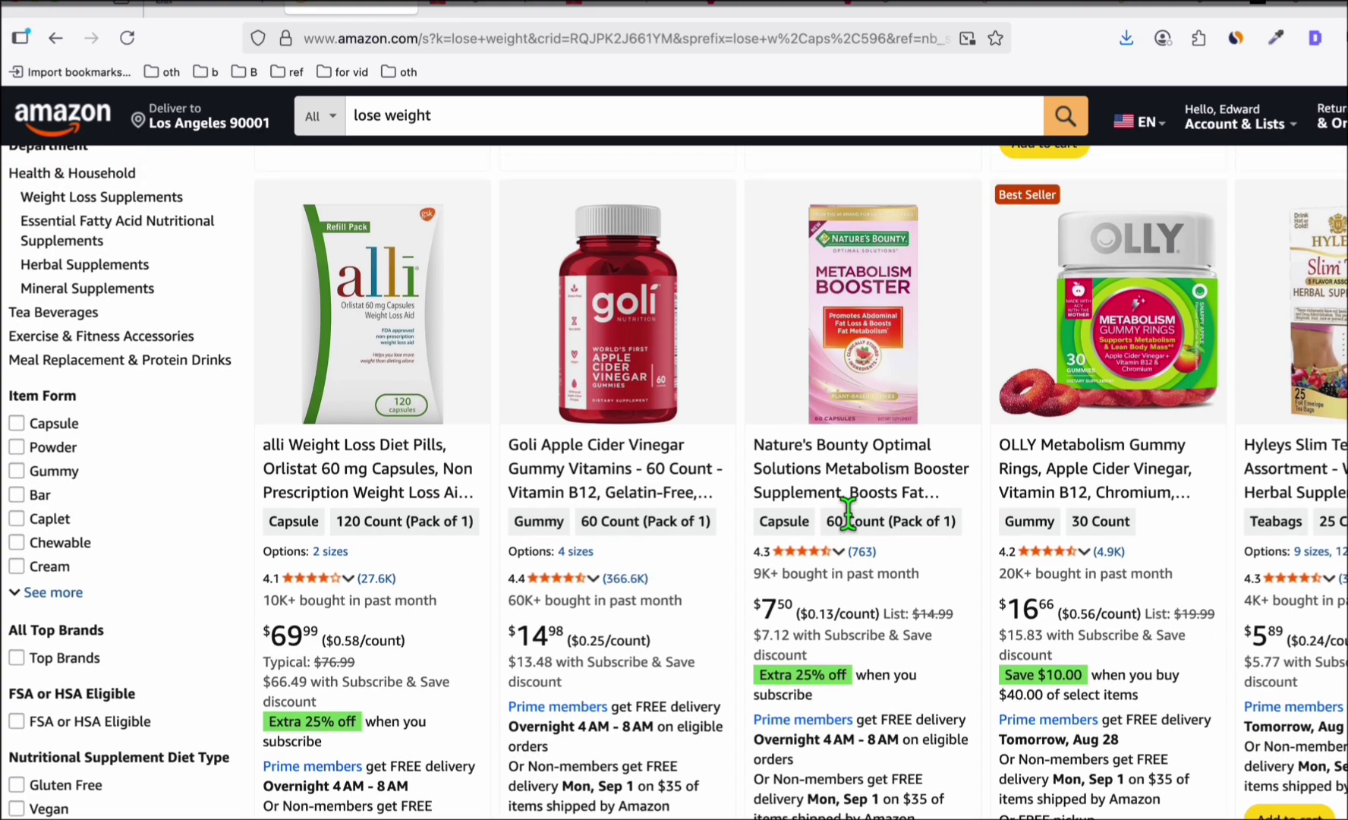
left_click(848, 492)
mouse_move(400, 558)
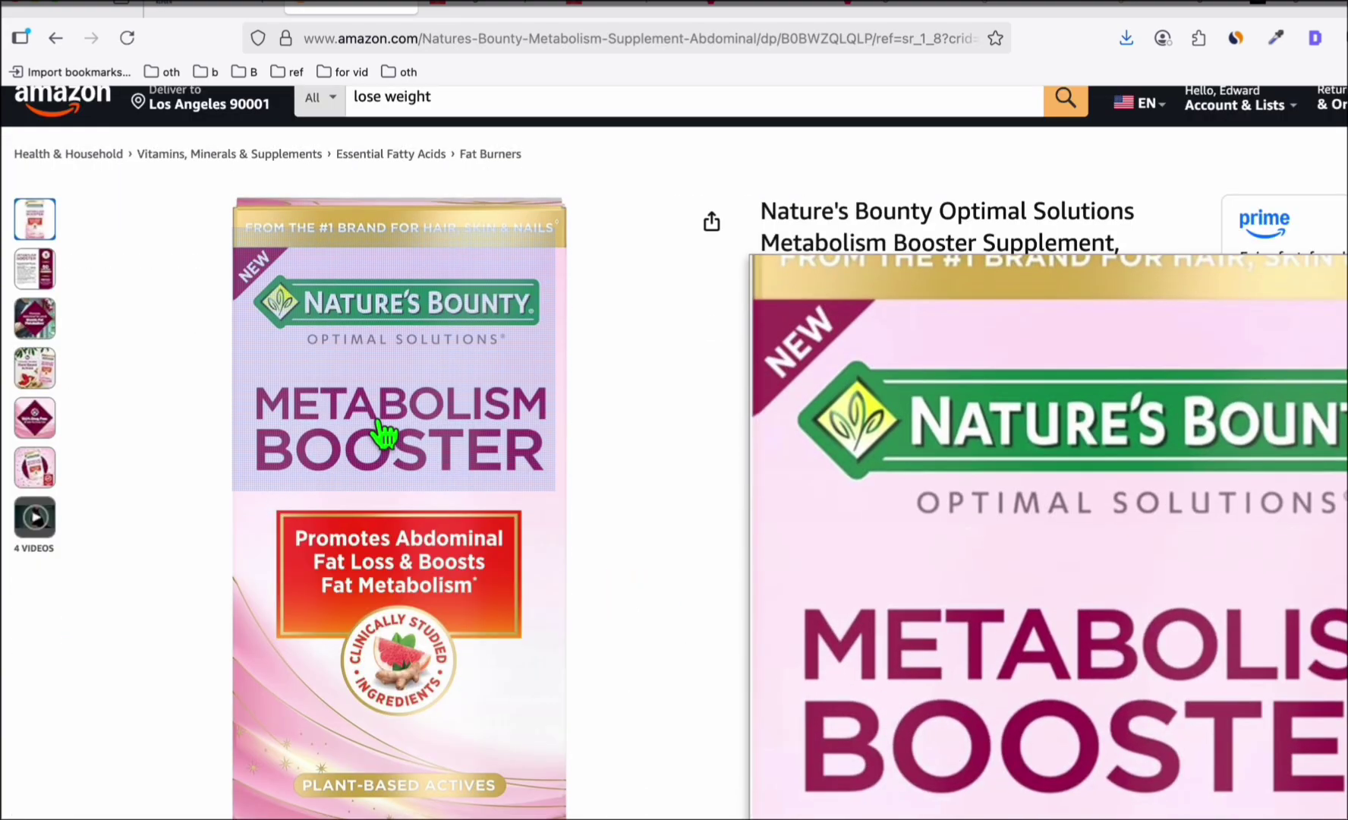
left_click(385, 432)
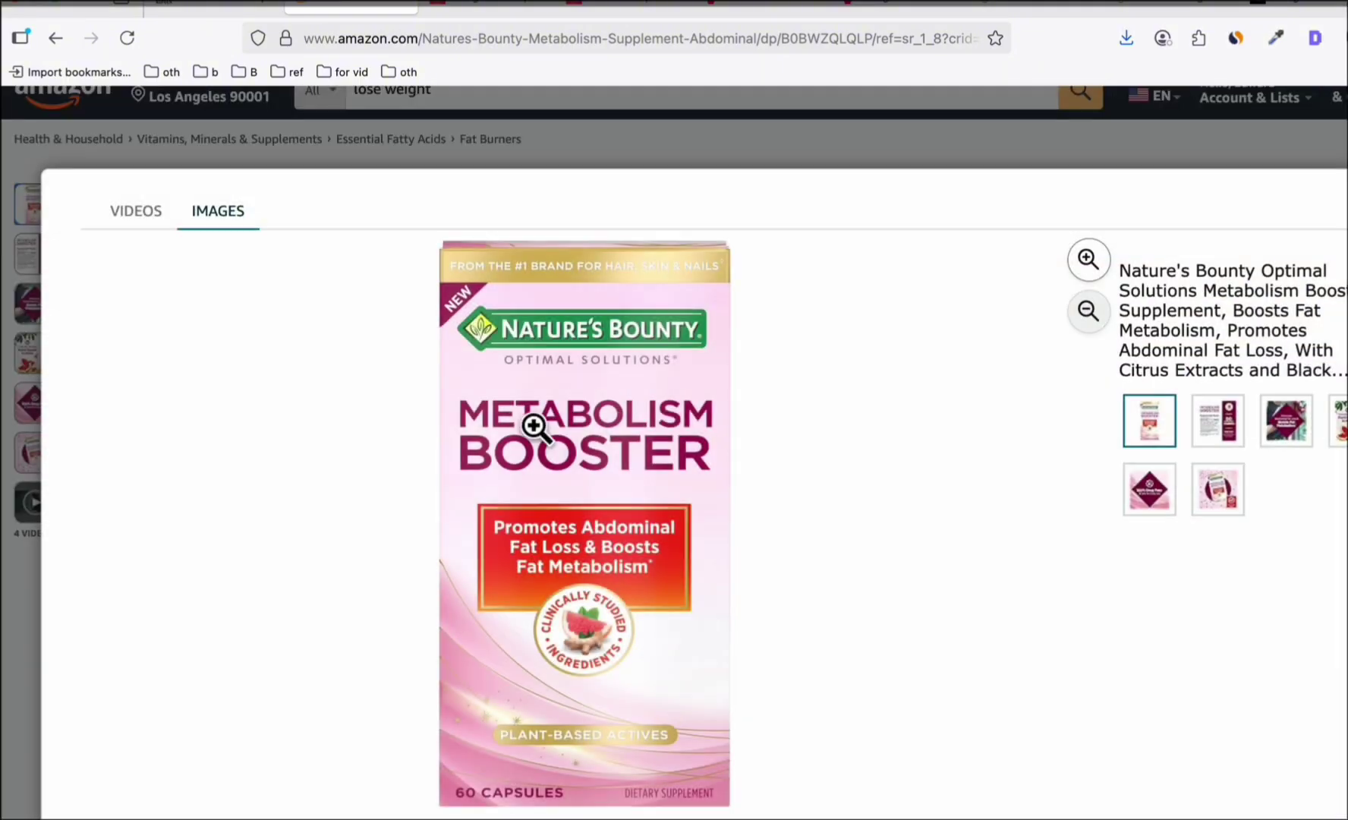
right_click(579, 351)
left_click(658, 406)
Run the prompt 'Have a fit woman holding this product' on the Metabolism Booster image.
left_click(1297, 4)
key("Escape")
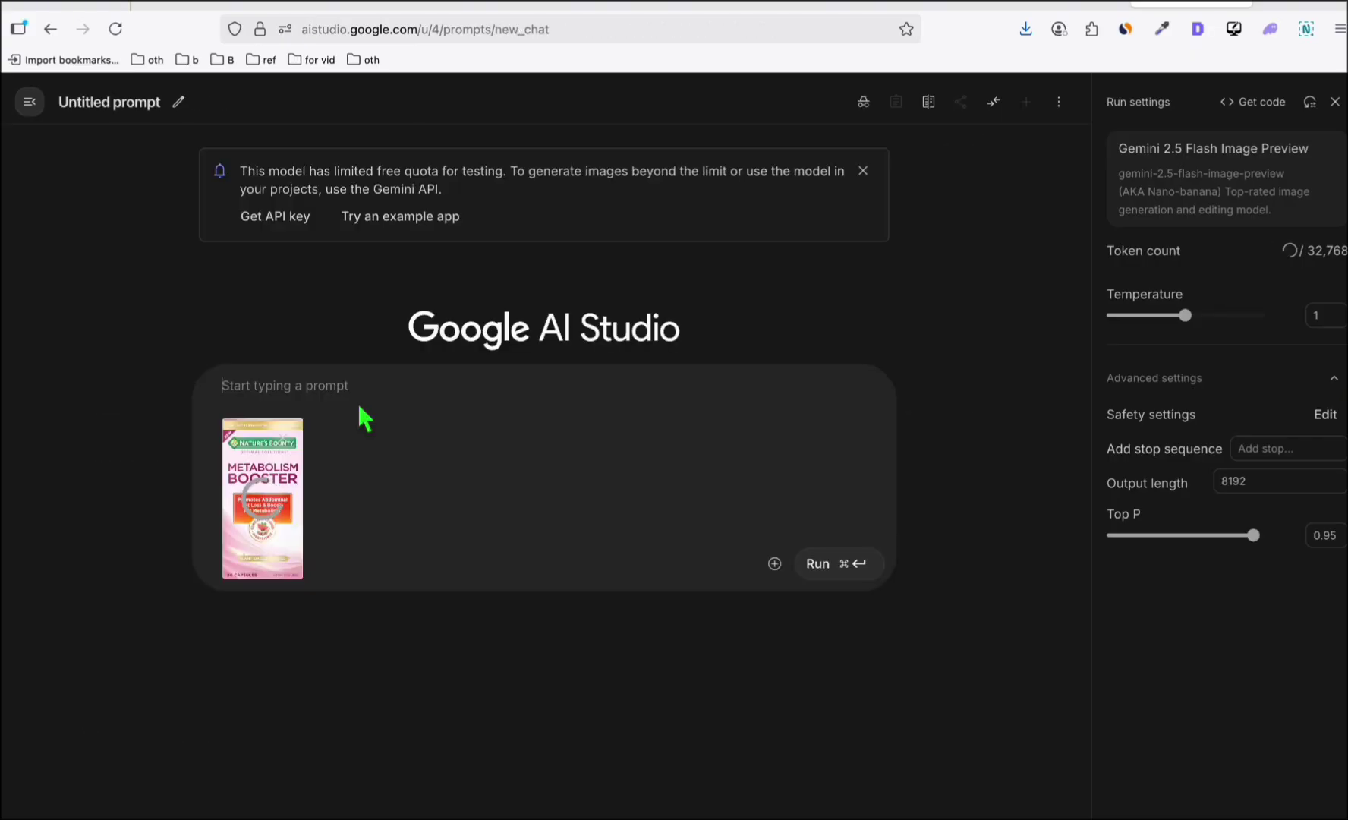
type("Have a fit woman holding this product")
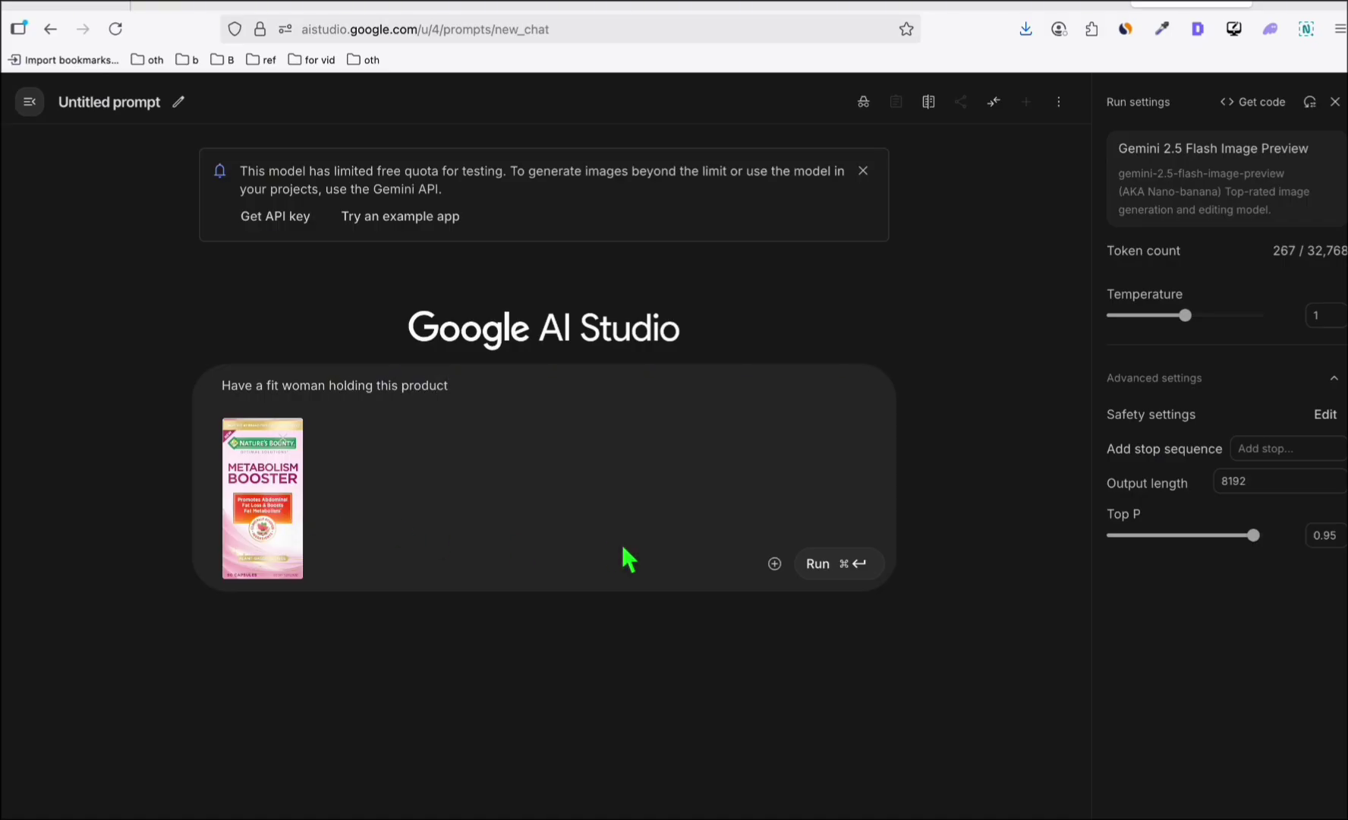
left_click(832, 569)
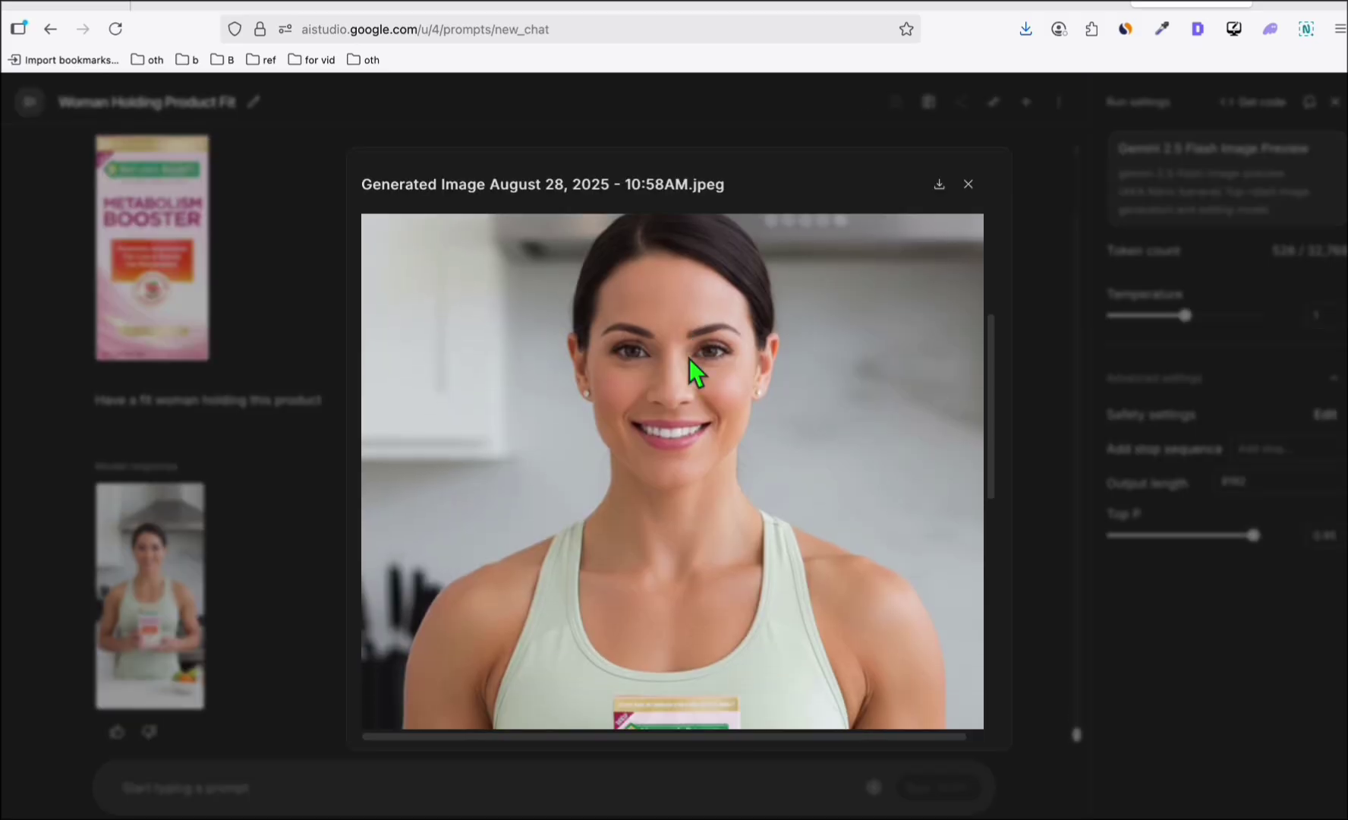
scroll(688, 358, "down", 3)
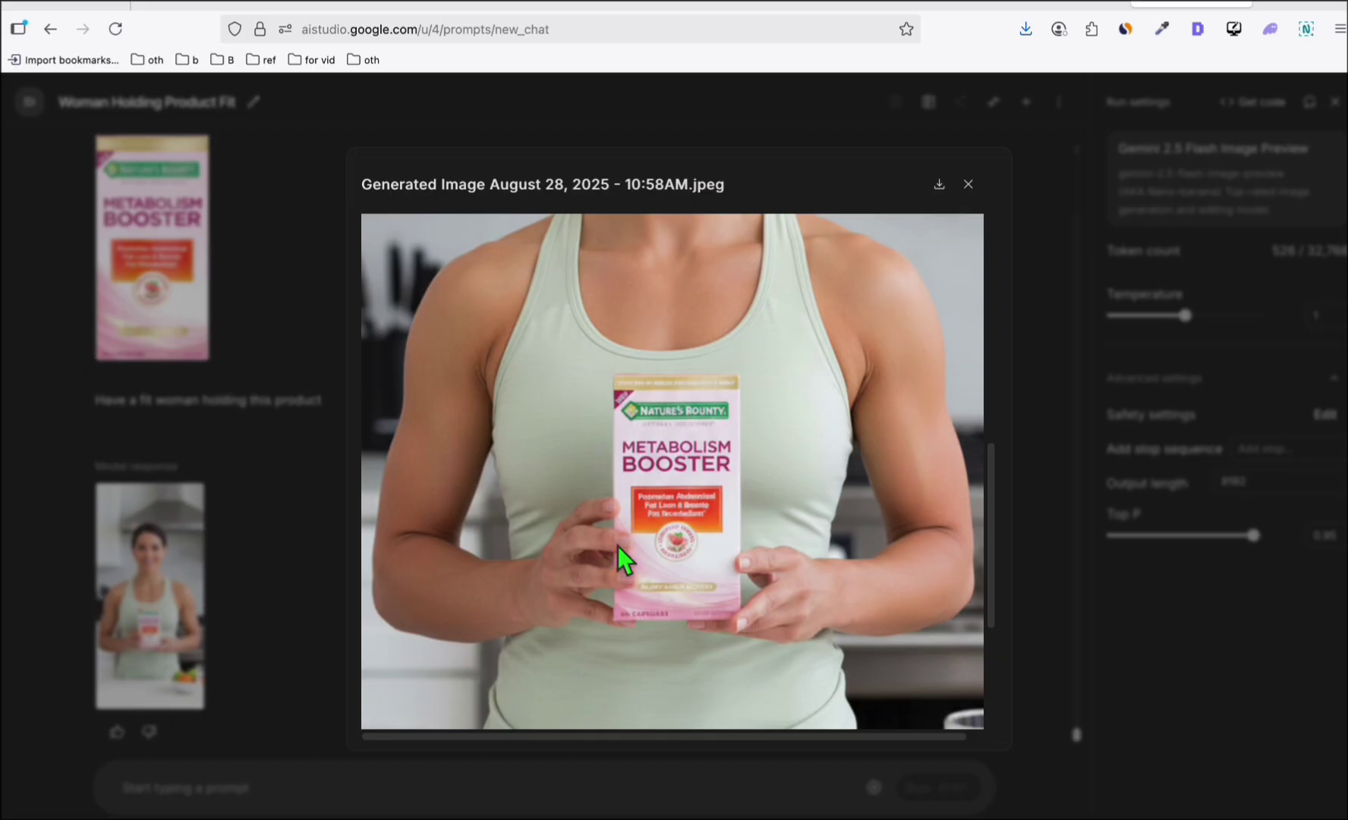
scroll(631, 584, "up", 3)
scroll(658, 530, "up", 2)
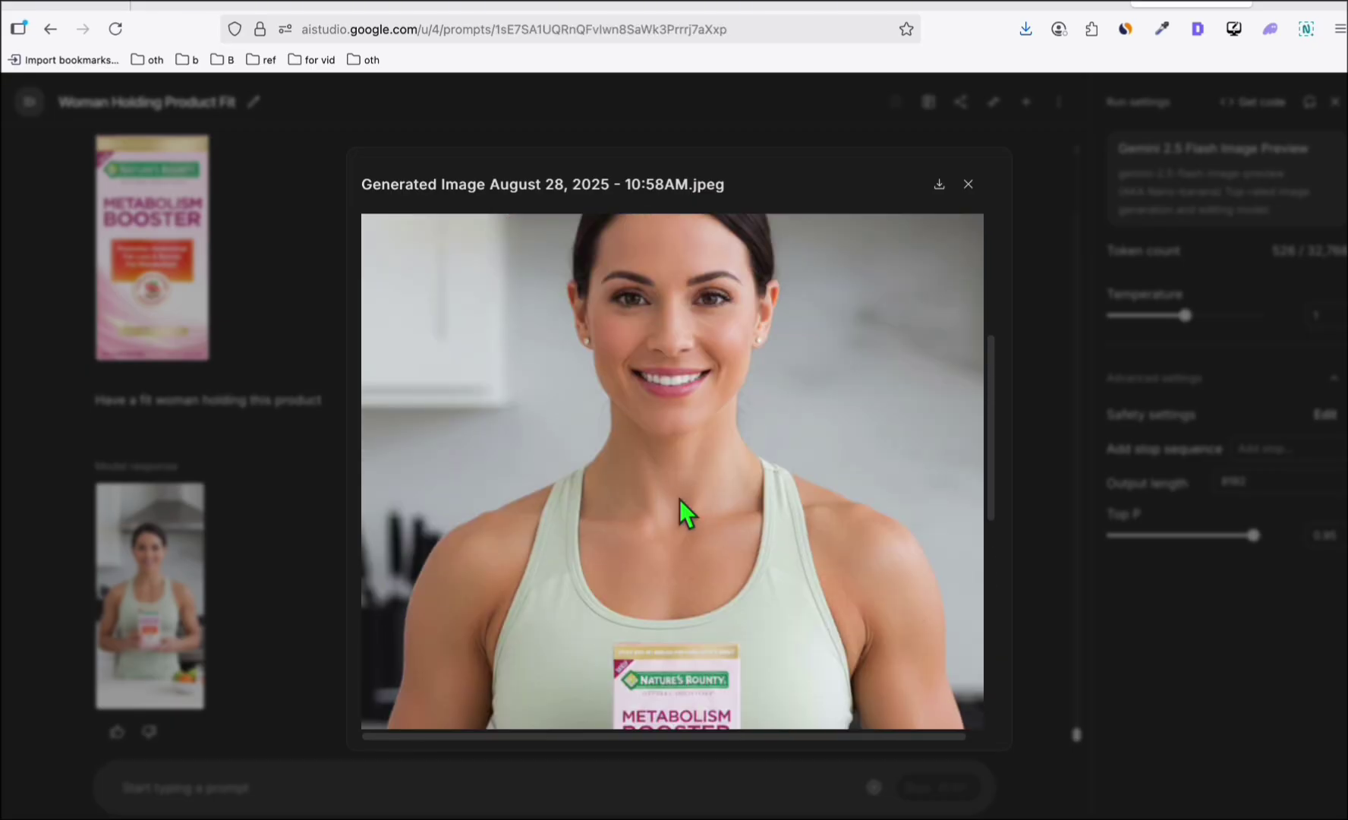
scroll(679, 500, "down", 2)
scroll(782, 451, "down", 2)
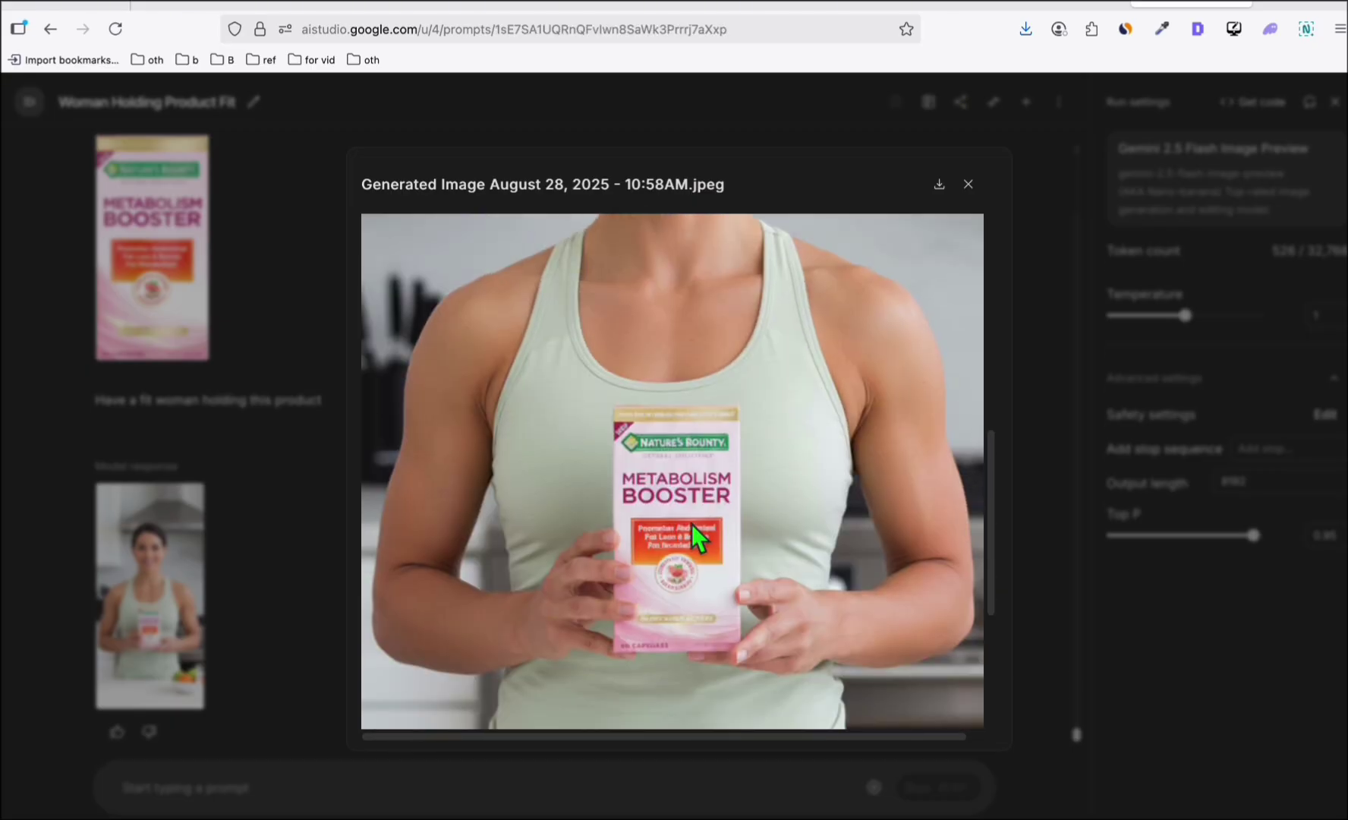
scroll(698, 519, "down", 2)
scroll(699, 505, "up", 3)
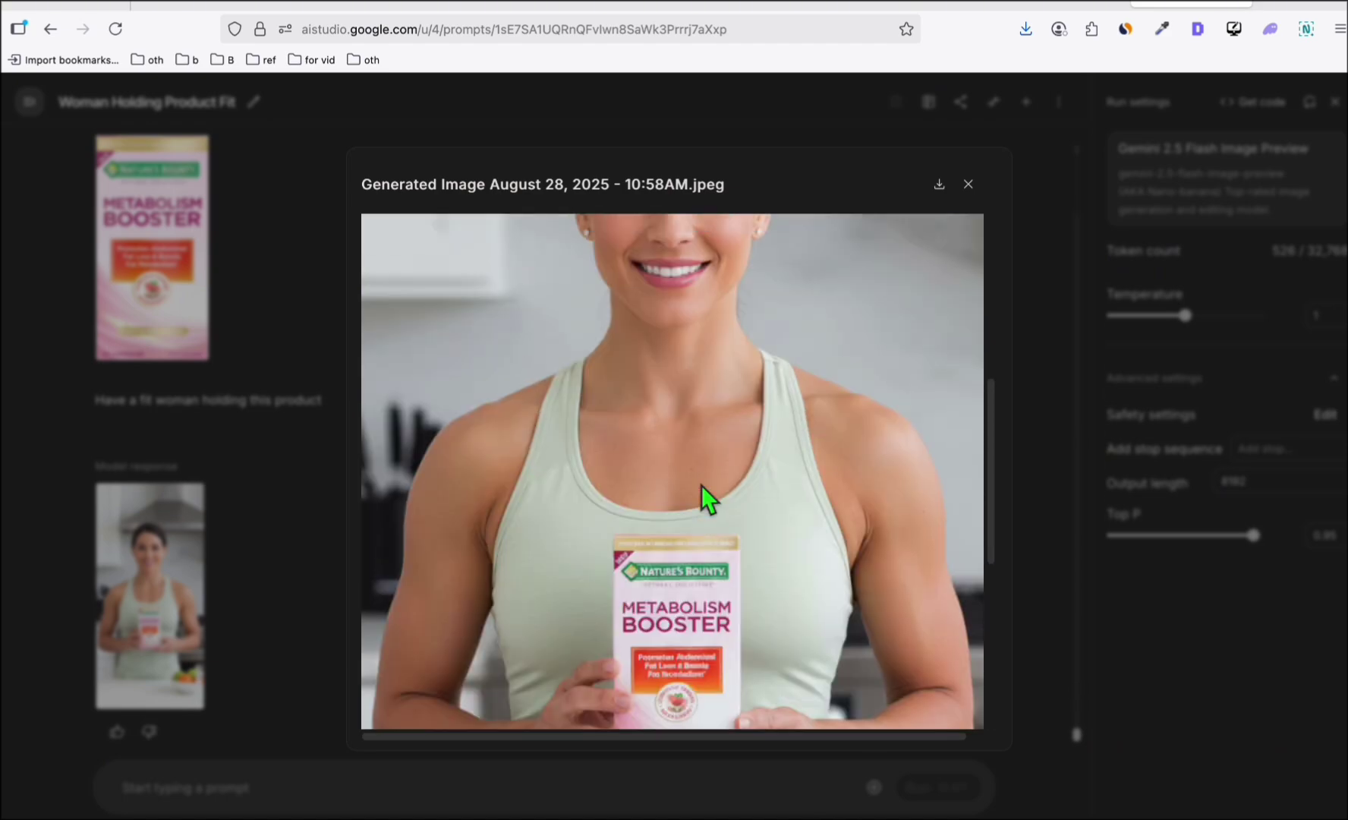
scroll(696, 464, "up", 3)
scroll(639, 464, "down", 1)
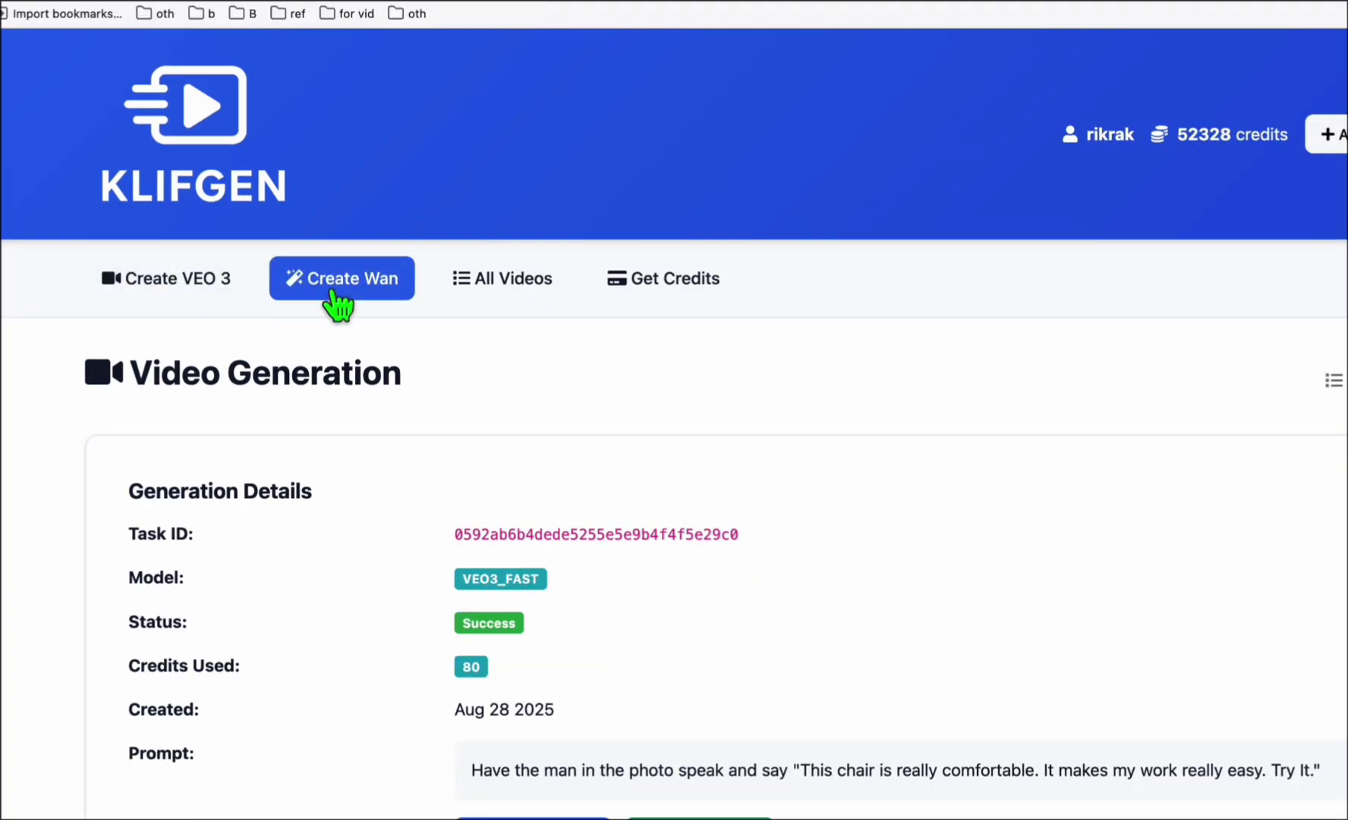
Open KLIFGEN's Create Wan form and review its credit prices per resolution.
left_click(337, 305)
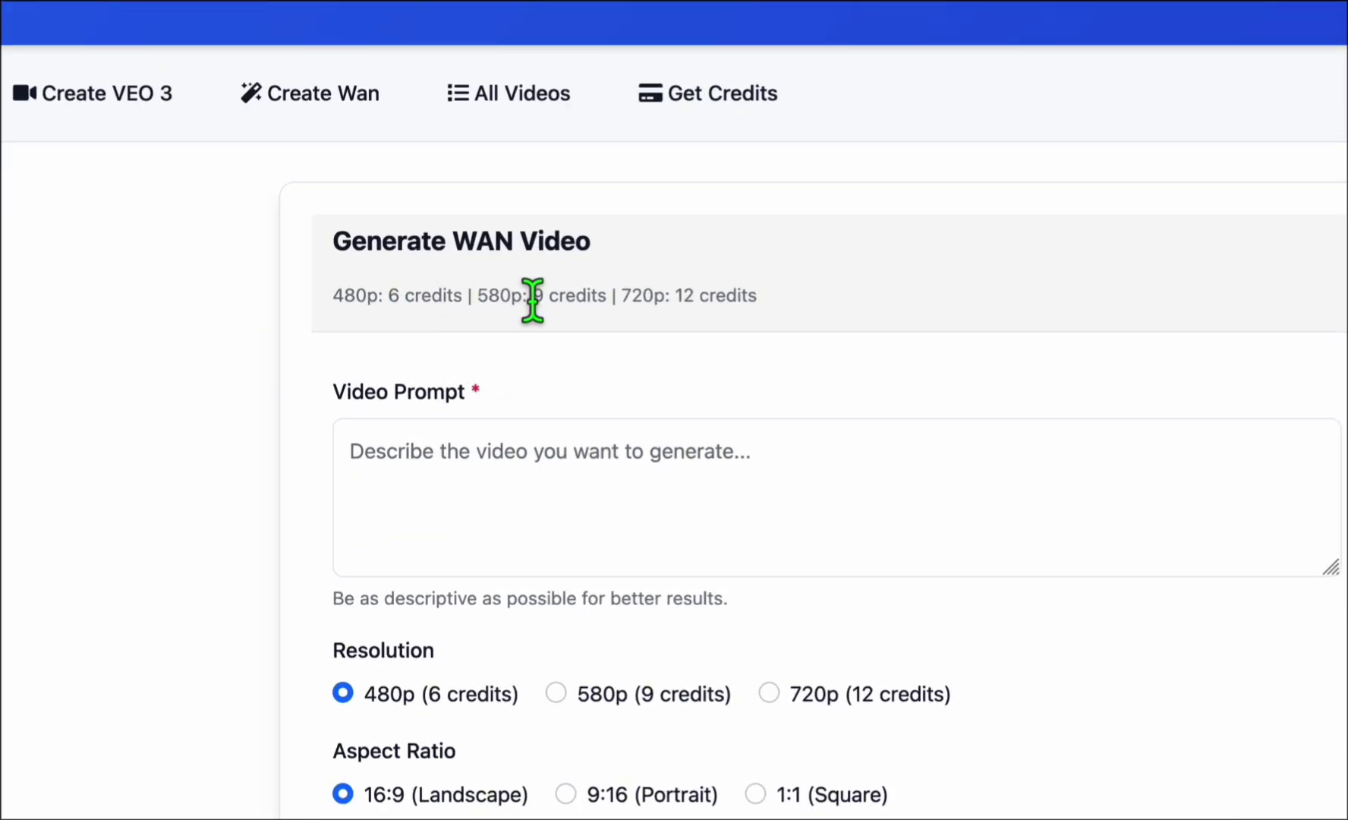
triple_click(443, 304)
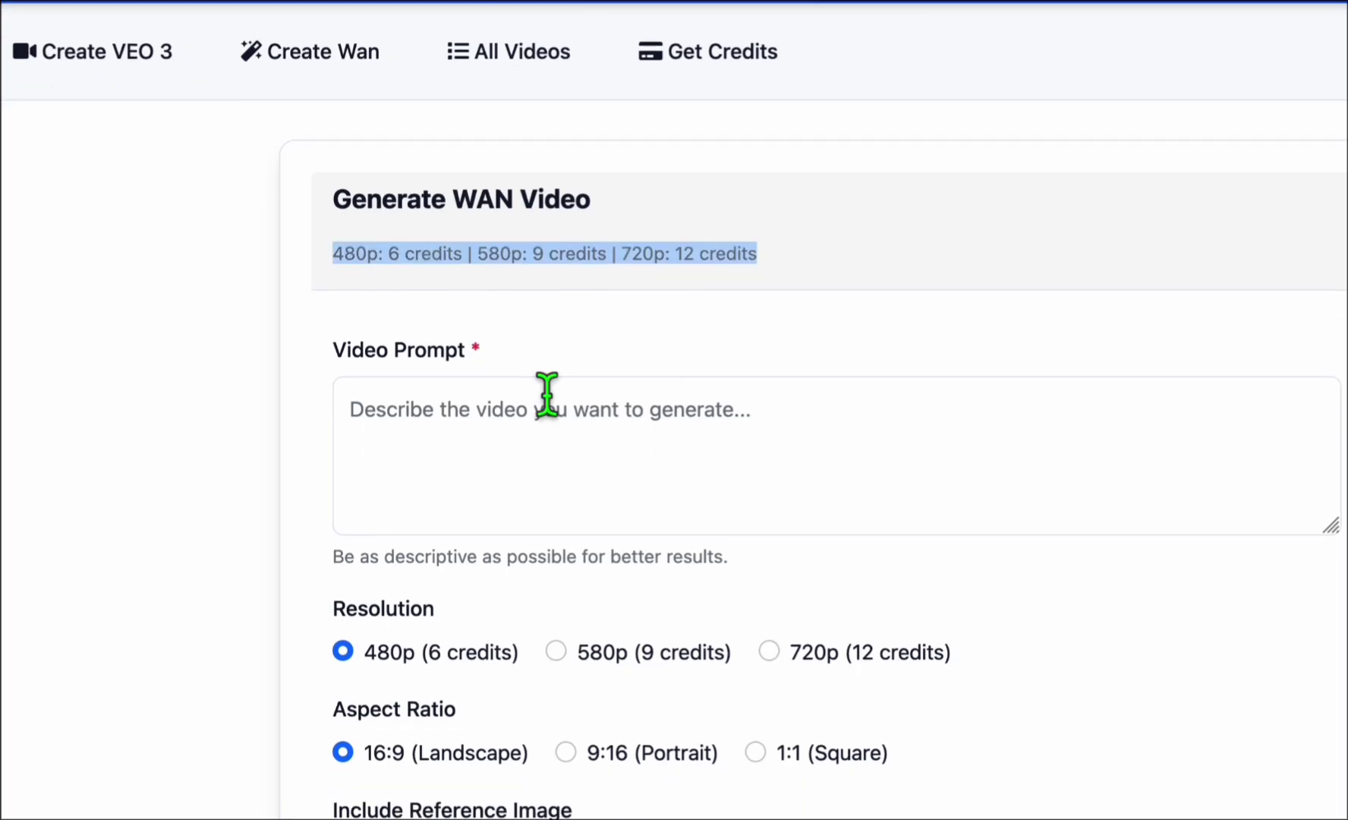
left_click(522, 411)
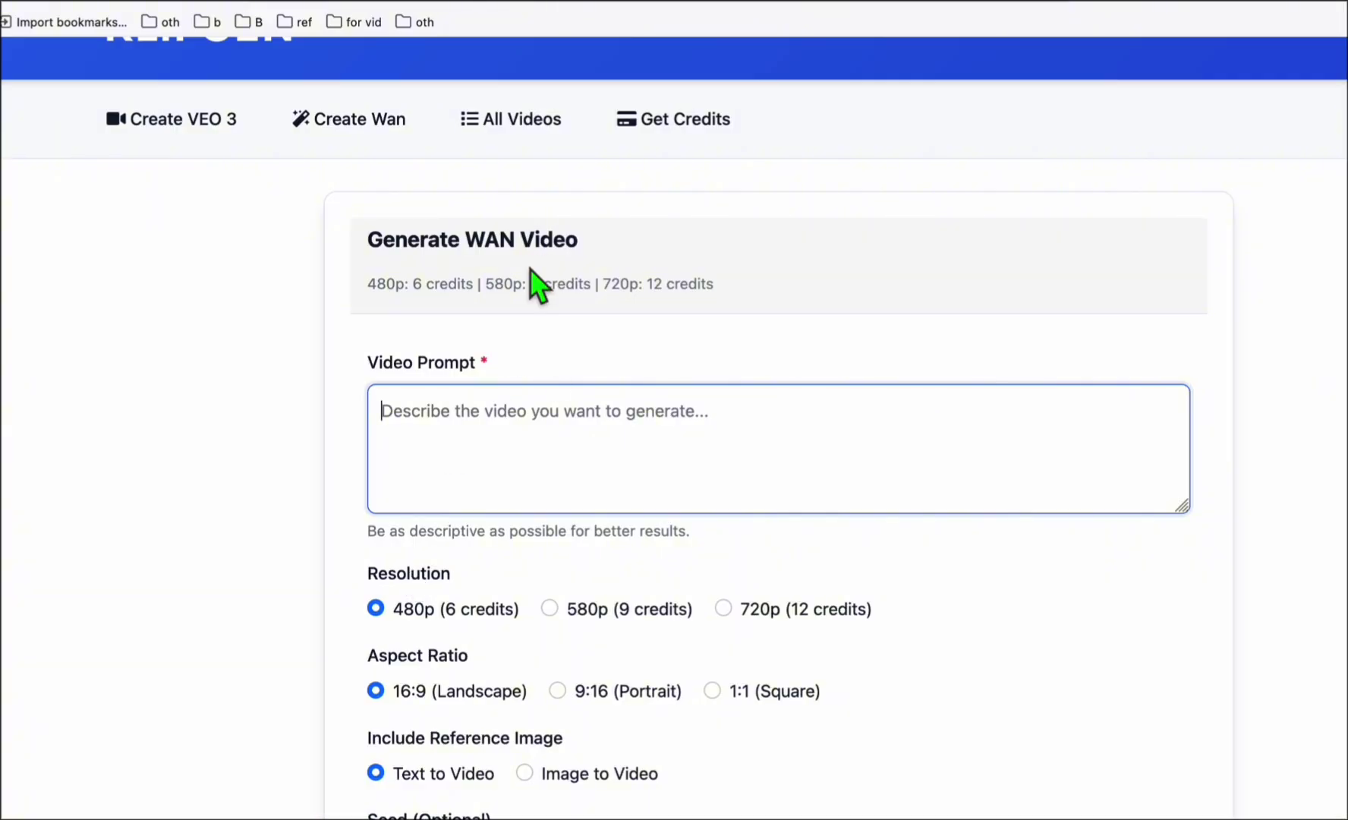
scroll(558, 422, "down", 3)
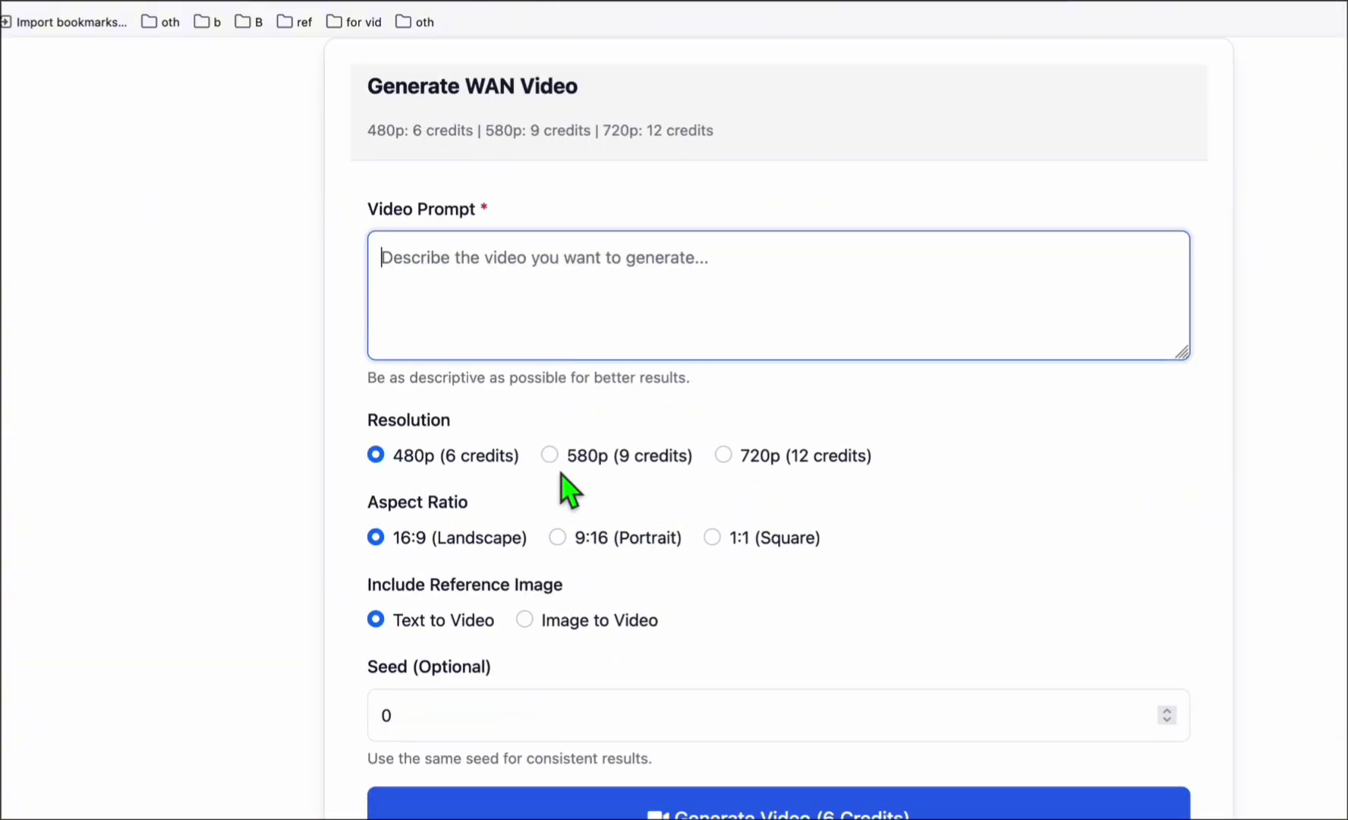
scroll(473, 174, "up", 1)
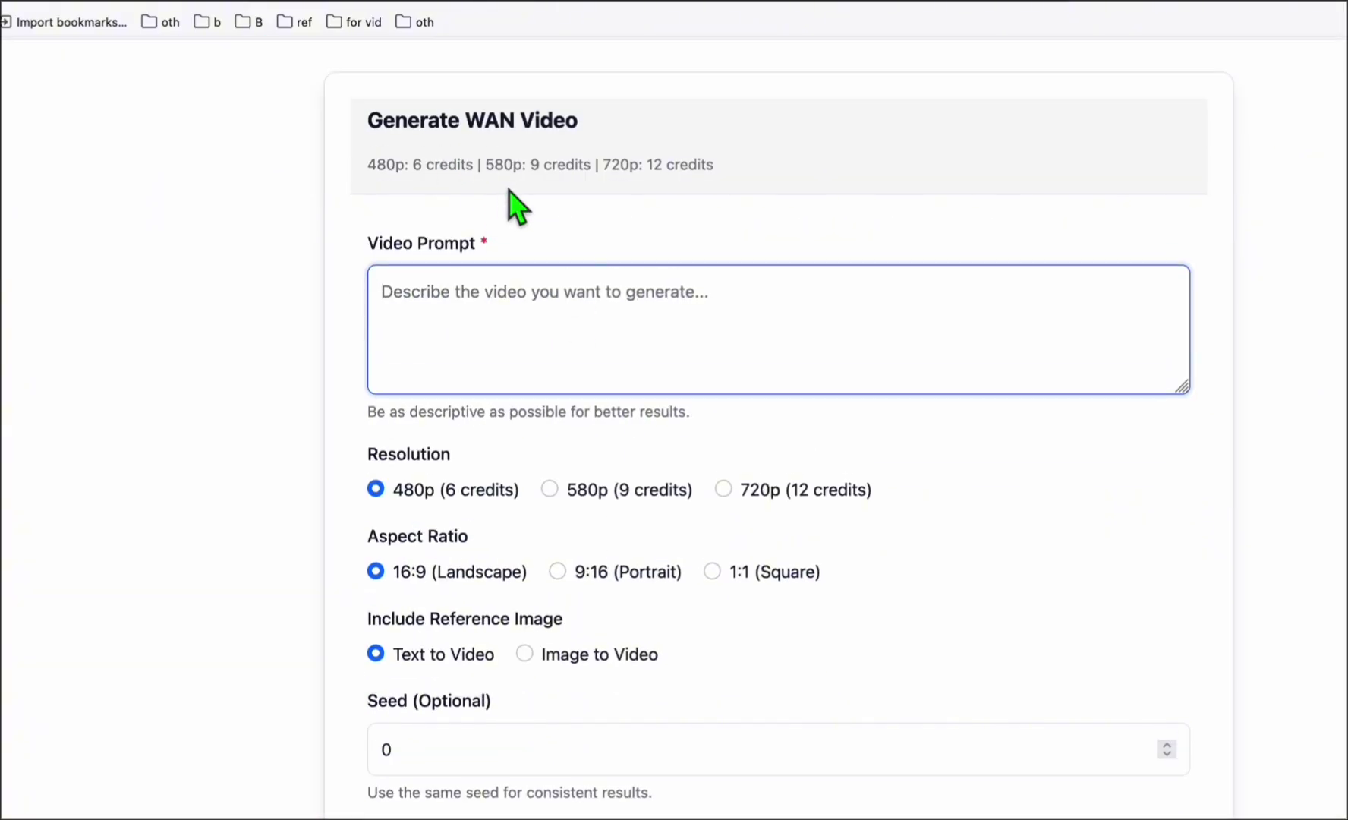
scroll(538, 271, "up", 4)
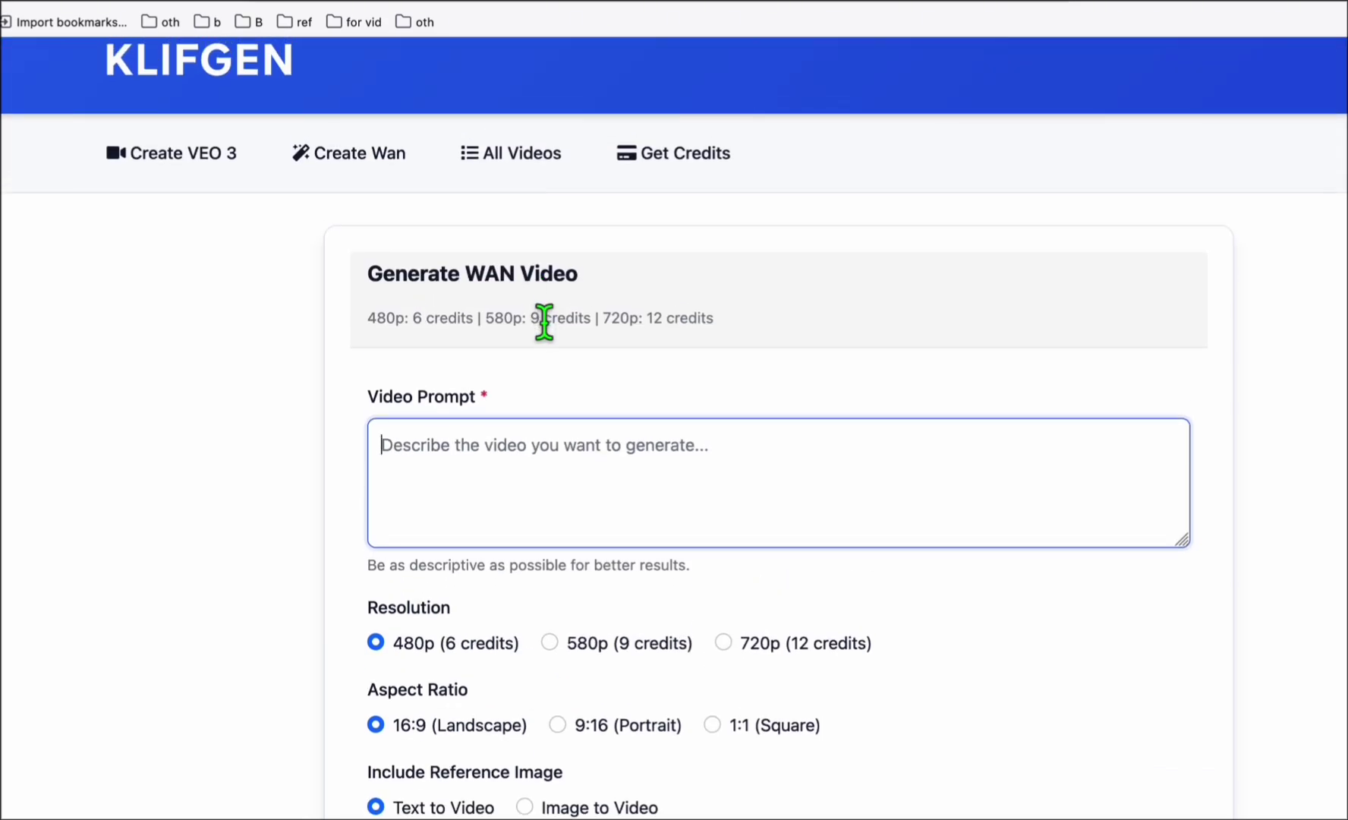
scroll(539, 316, "up", 2)
Set up a 9:16 Veo 3 video with ham.jpg as reference and the weight-loss spoken prompt.
left_click(221, 261)
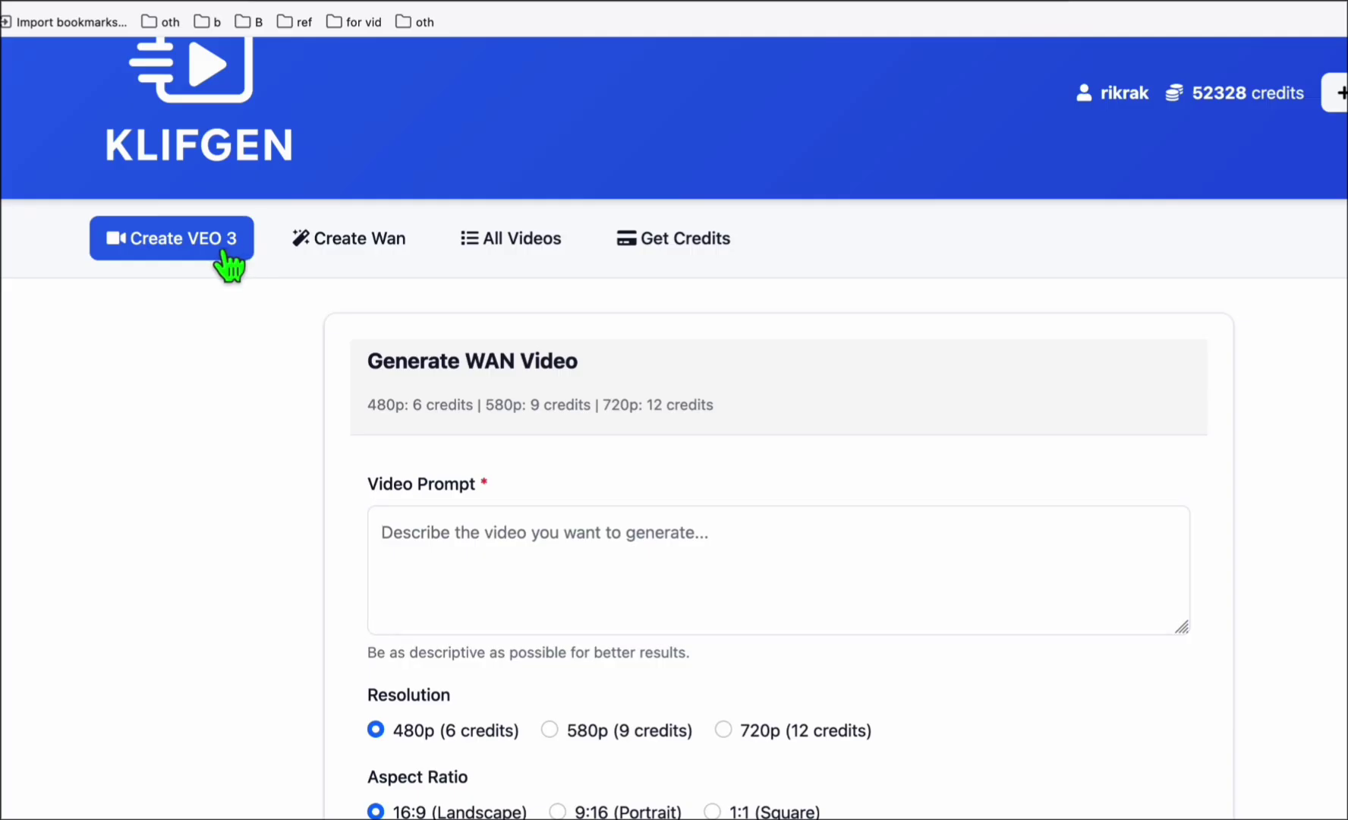
scroll(263, 388, "down", 1)
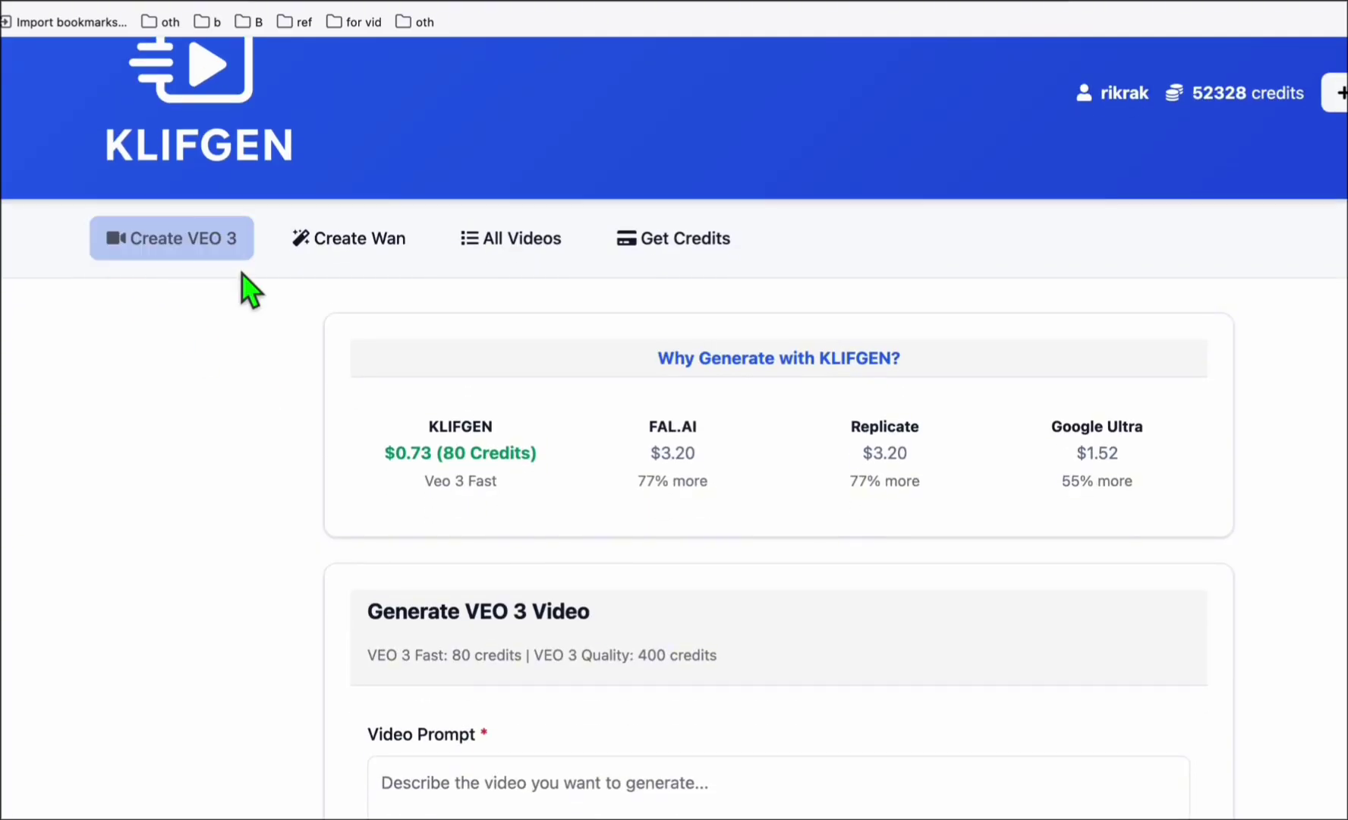
scroll(278, 312, "down", 6)
scroll(431, 365, "down", 4)
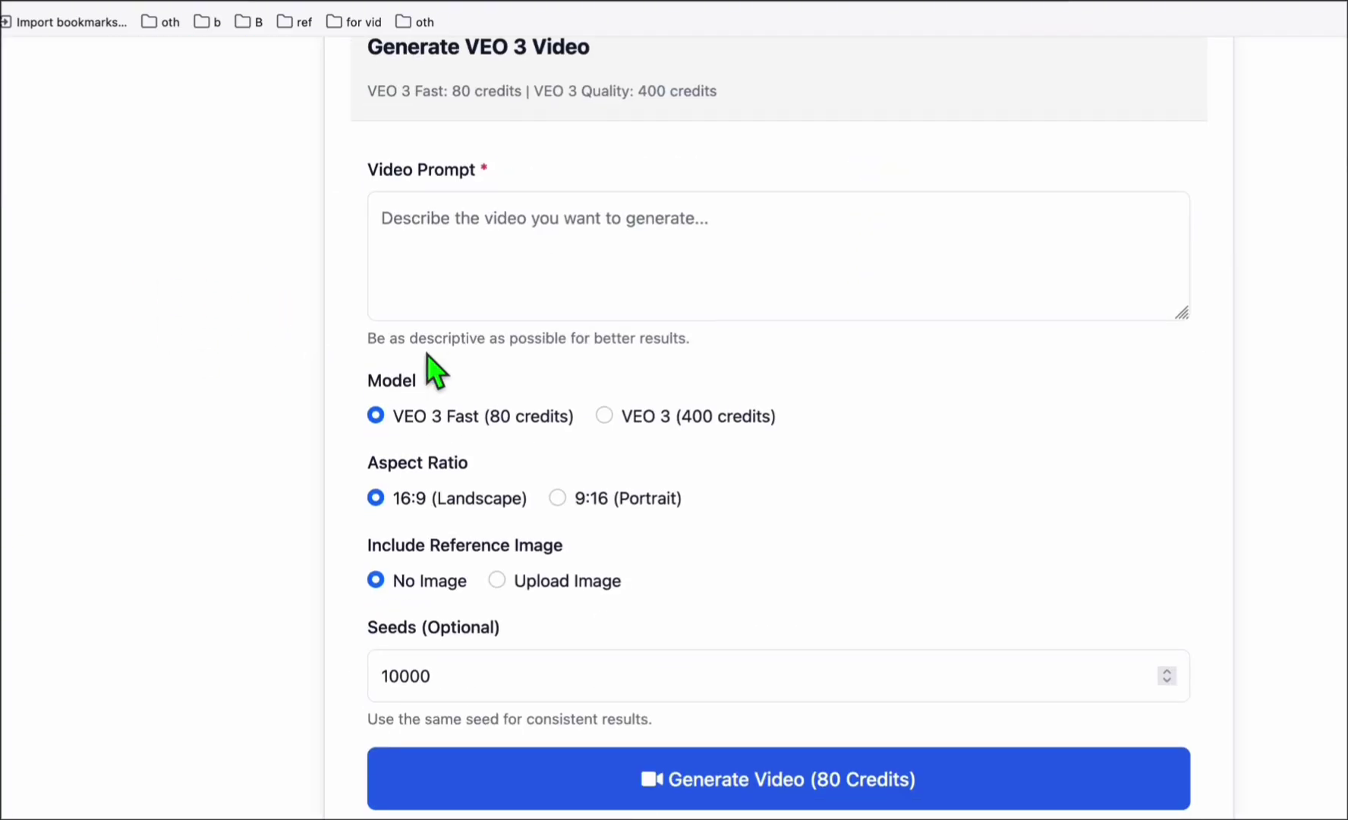
left_click(558, 500)
left_click(573, 583)
left_click(519, 261)
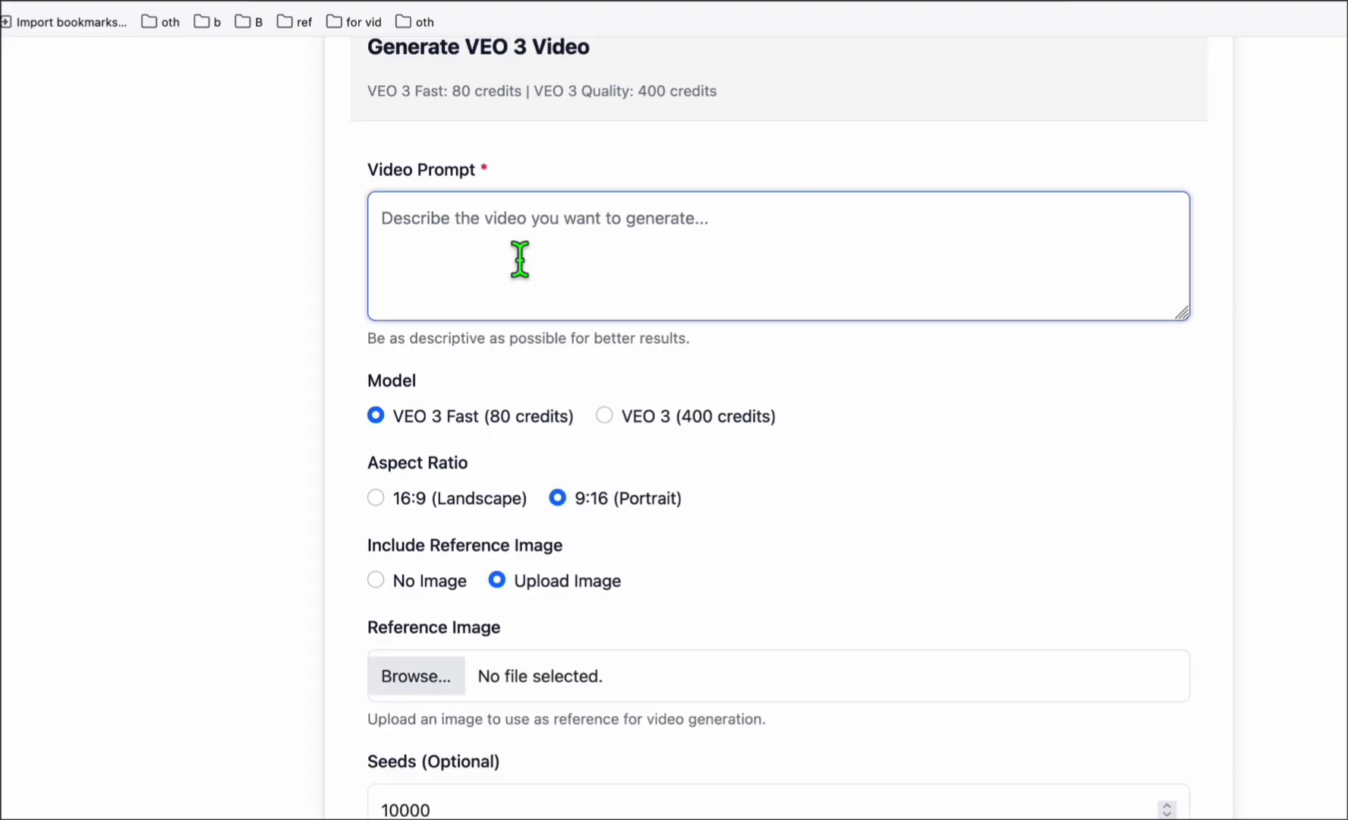
type("Have this woman s")
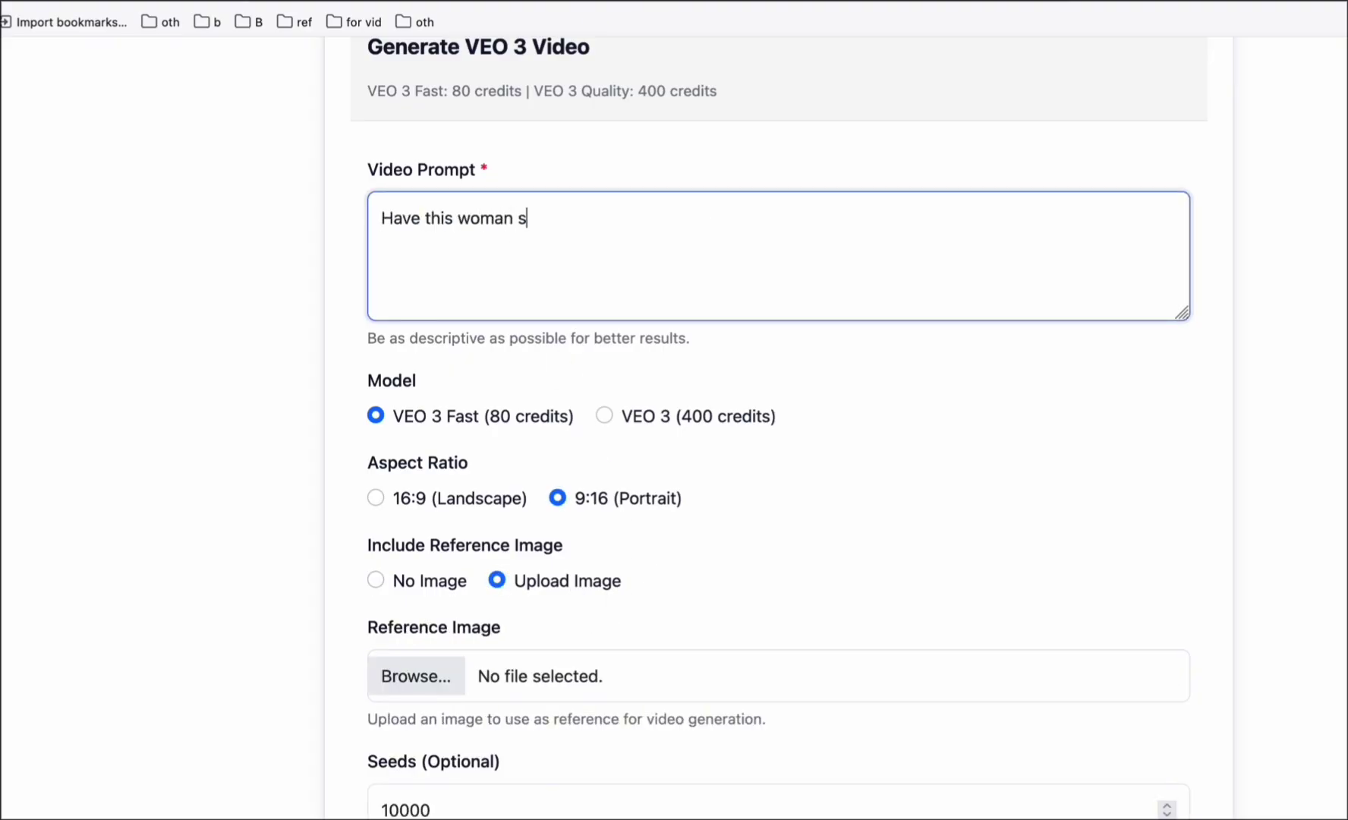
type("atteer")
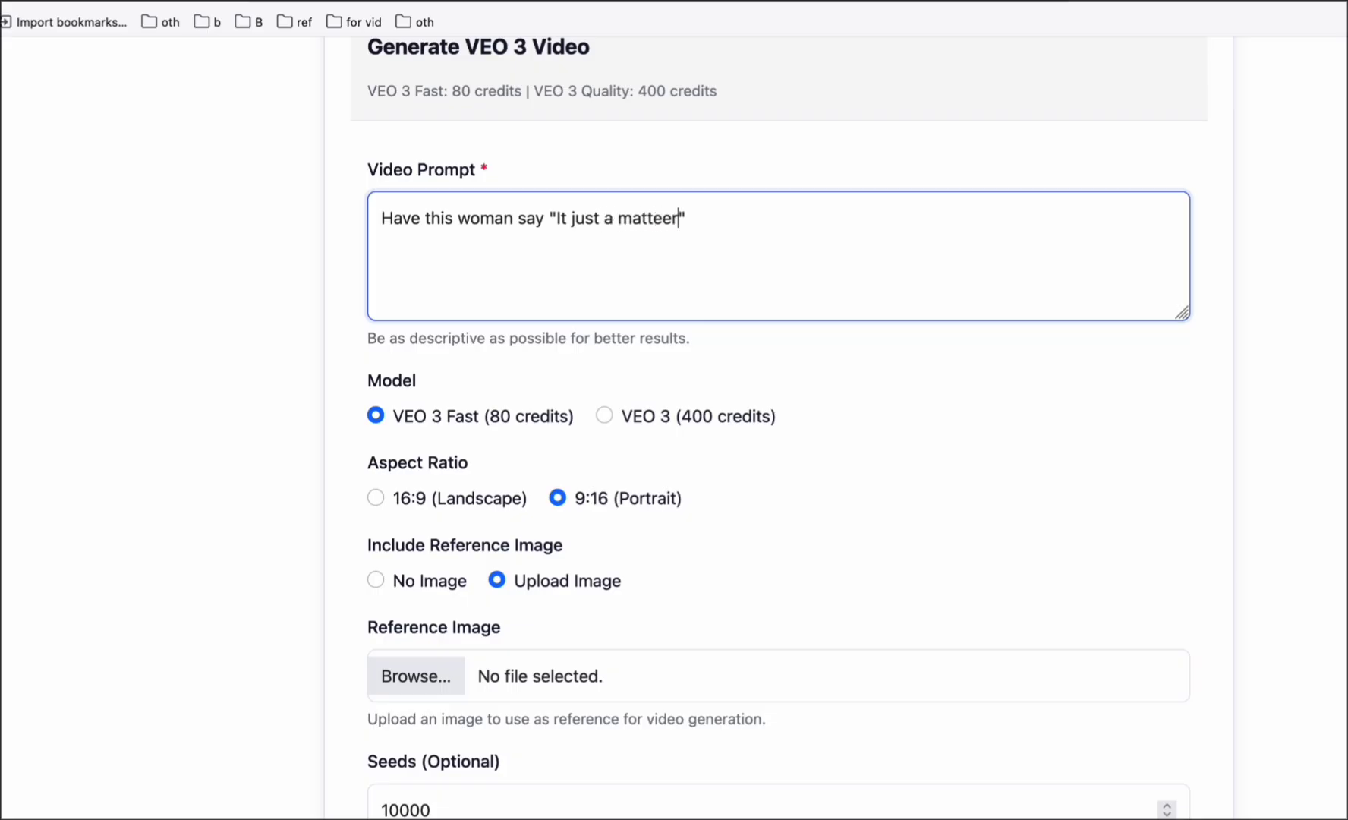
type("s, I los")
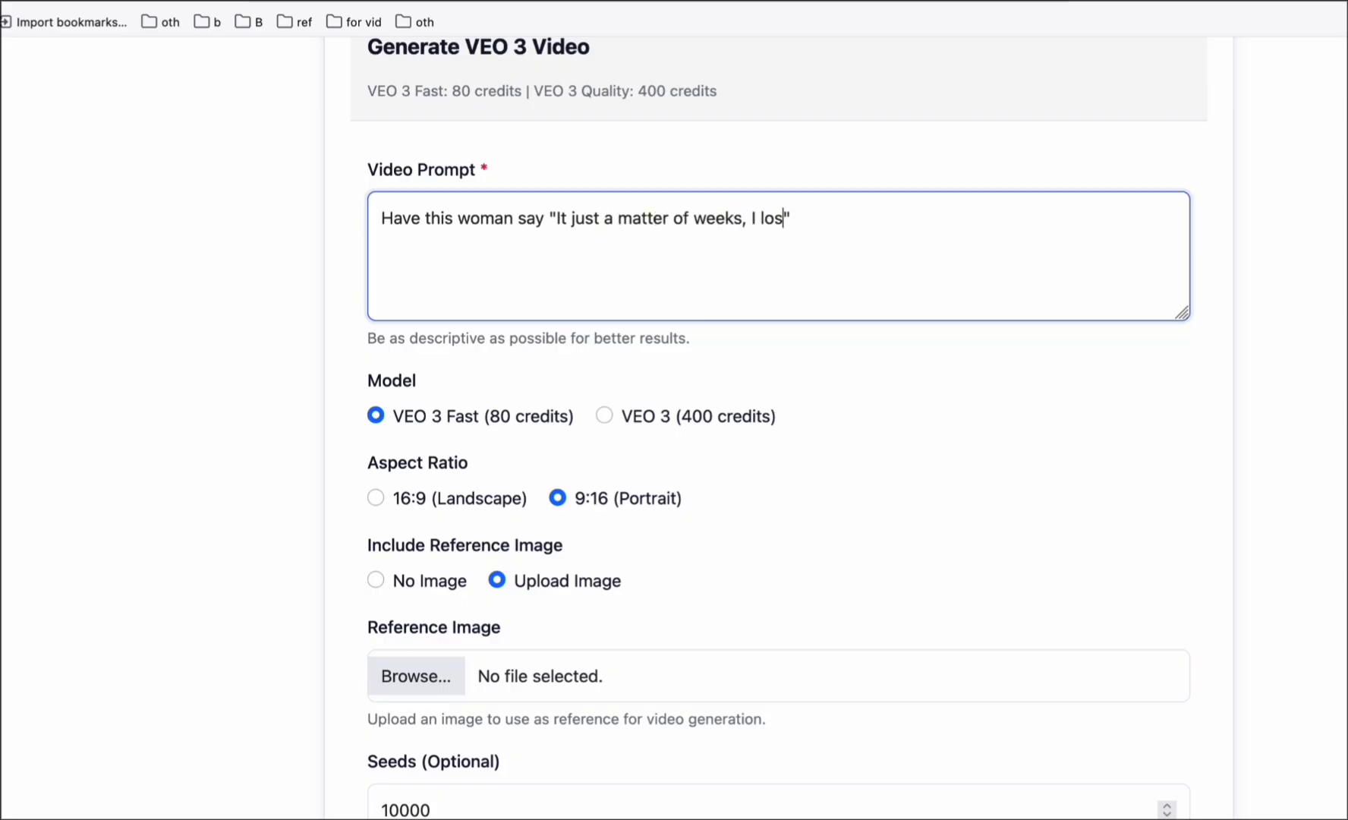
type("nificant amount of weight in a healthy way just by having this.")
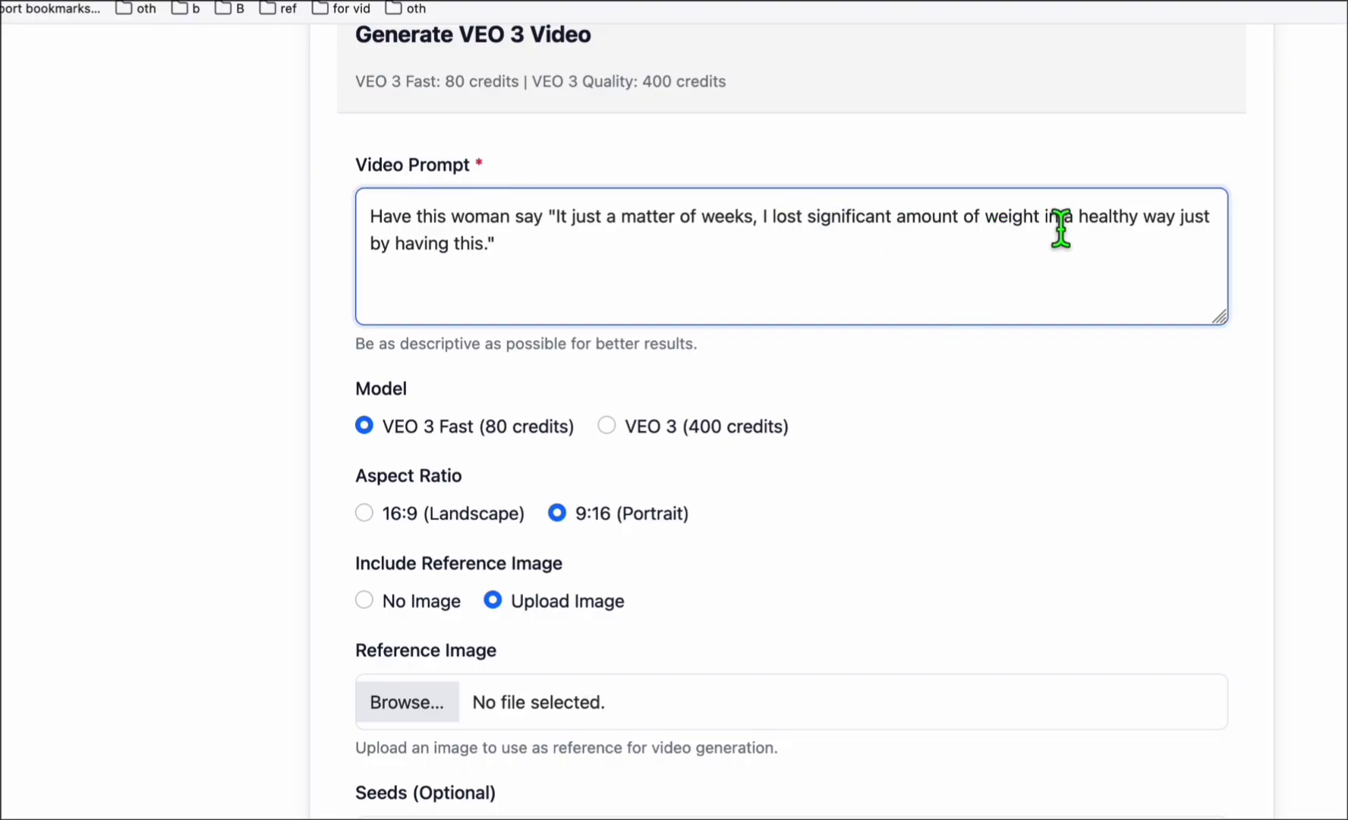
left_click(575, 253)
scroll(614, 263, "down", 3)
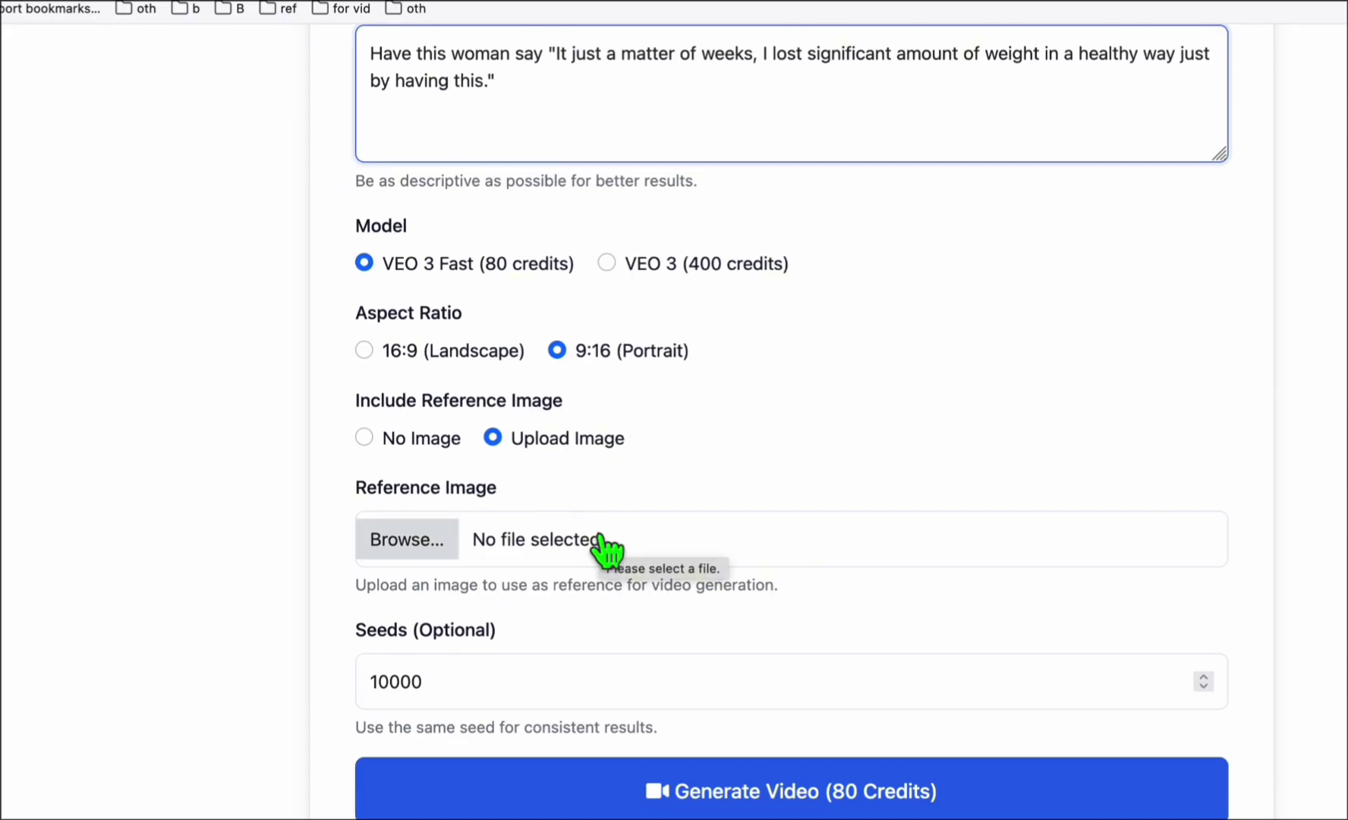
scroll(690, 448, "down", 3)
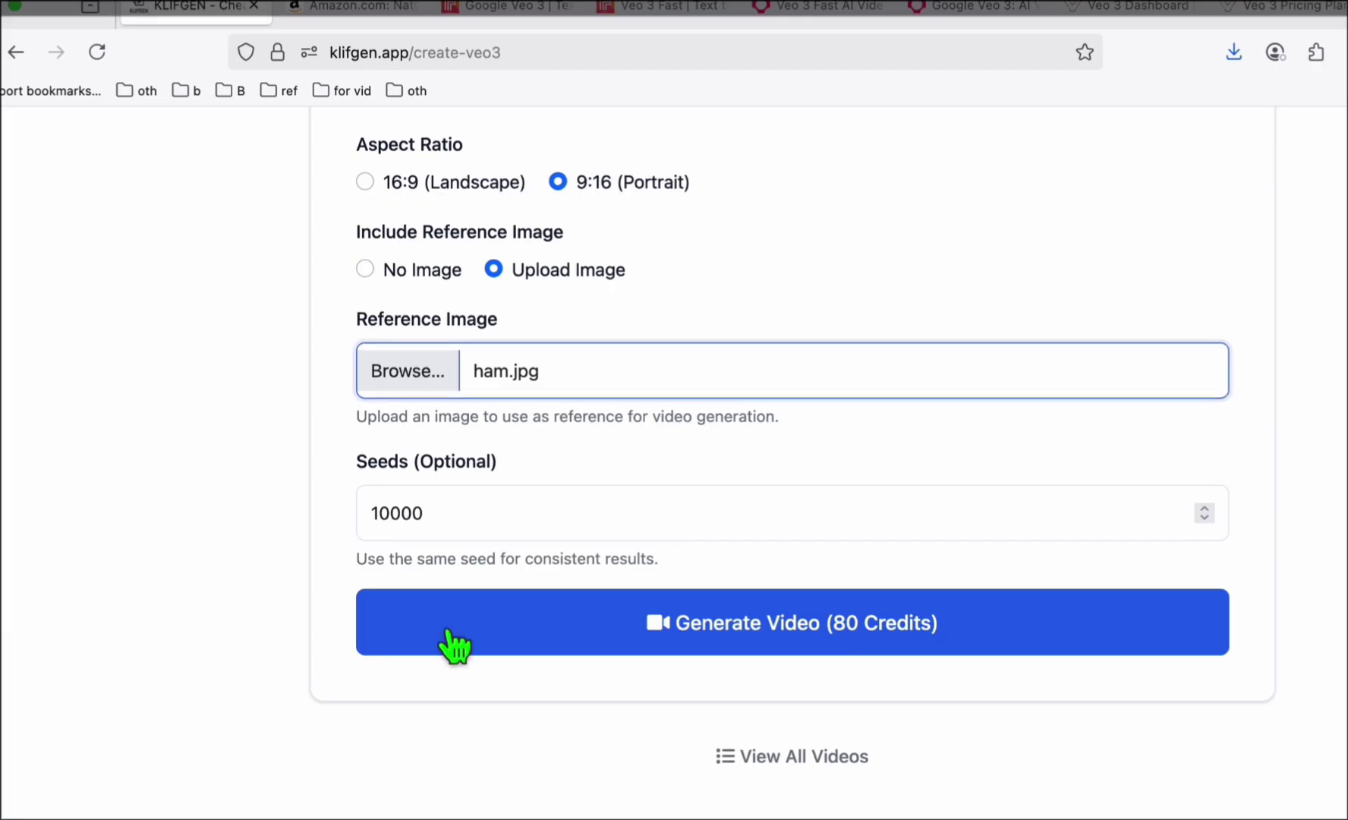
Generate the 80-credit video, then close the enlarged image preview in AI Studio.
left_click(453, 645)
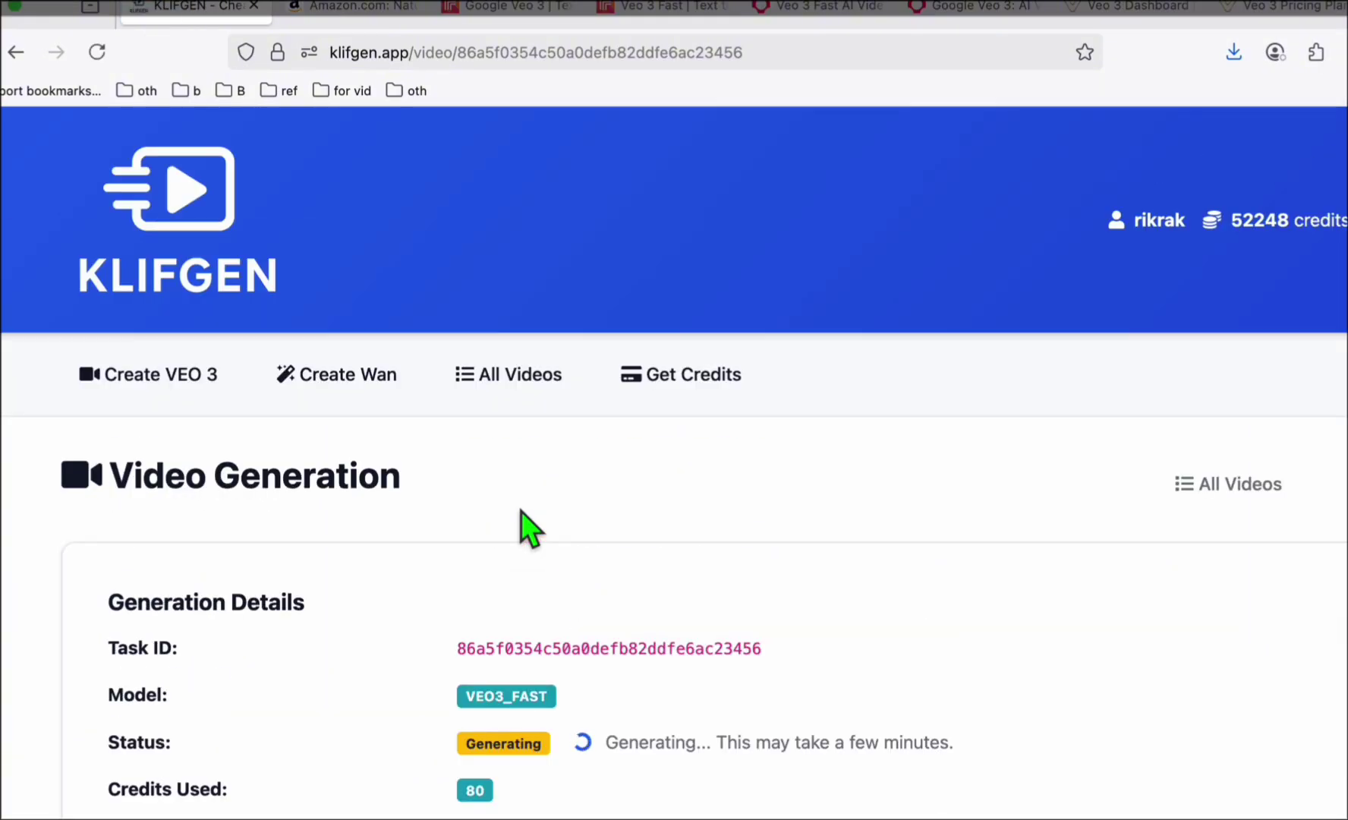
scroll(631, 422, "down", 2)
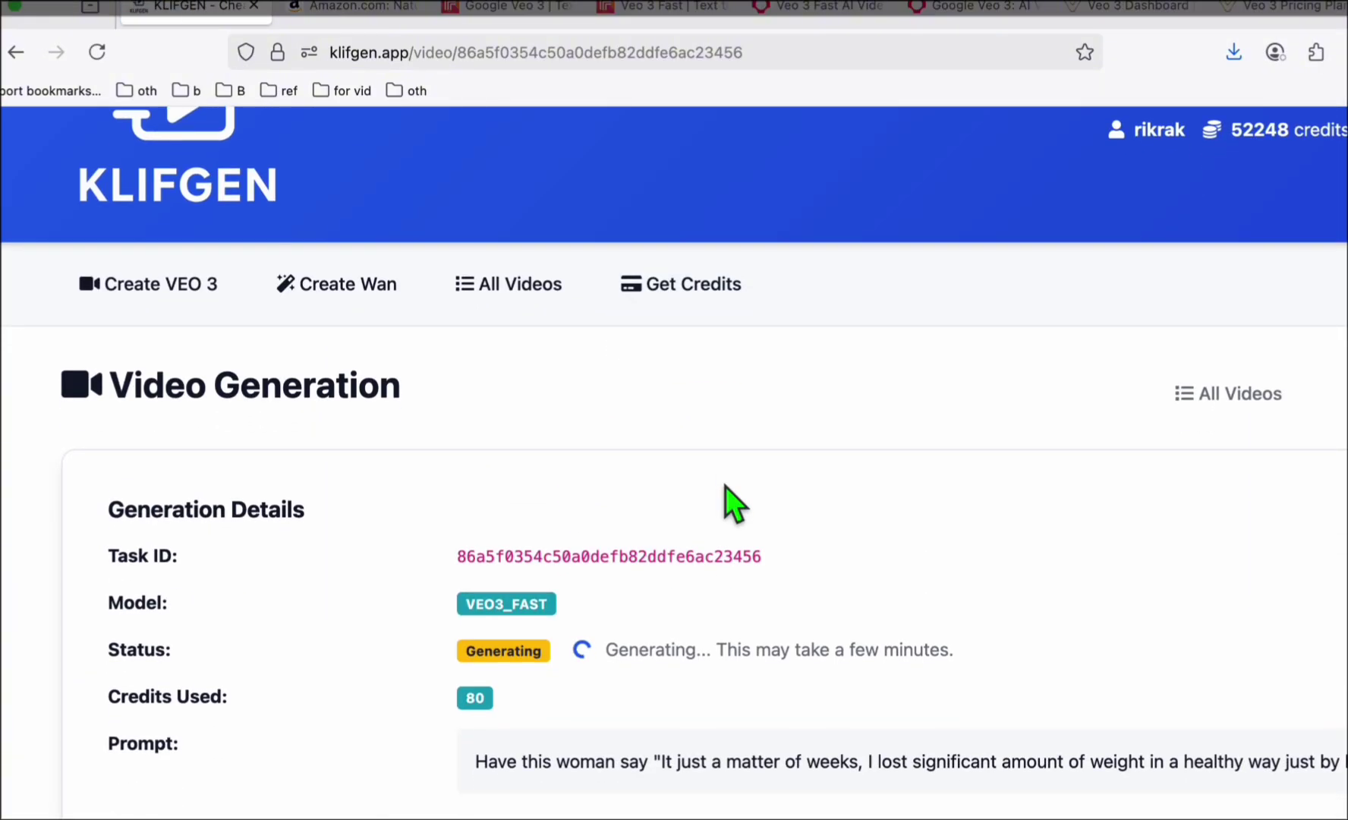
scroll(1037, 244, "down", 5)
scroll(1037, 245, "down", 2)
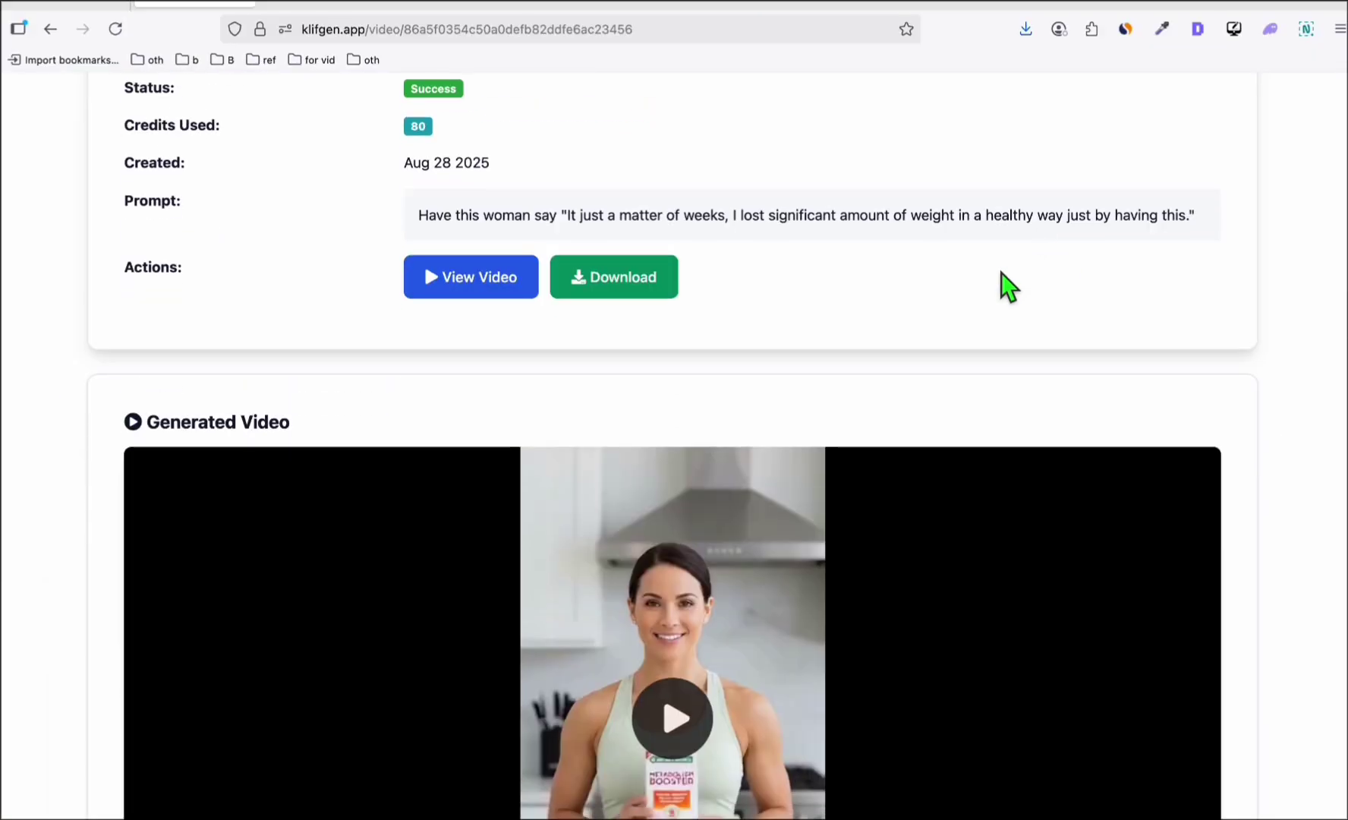
scroll(1000, 282, "down", 2)
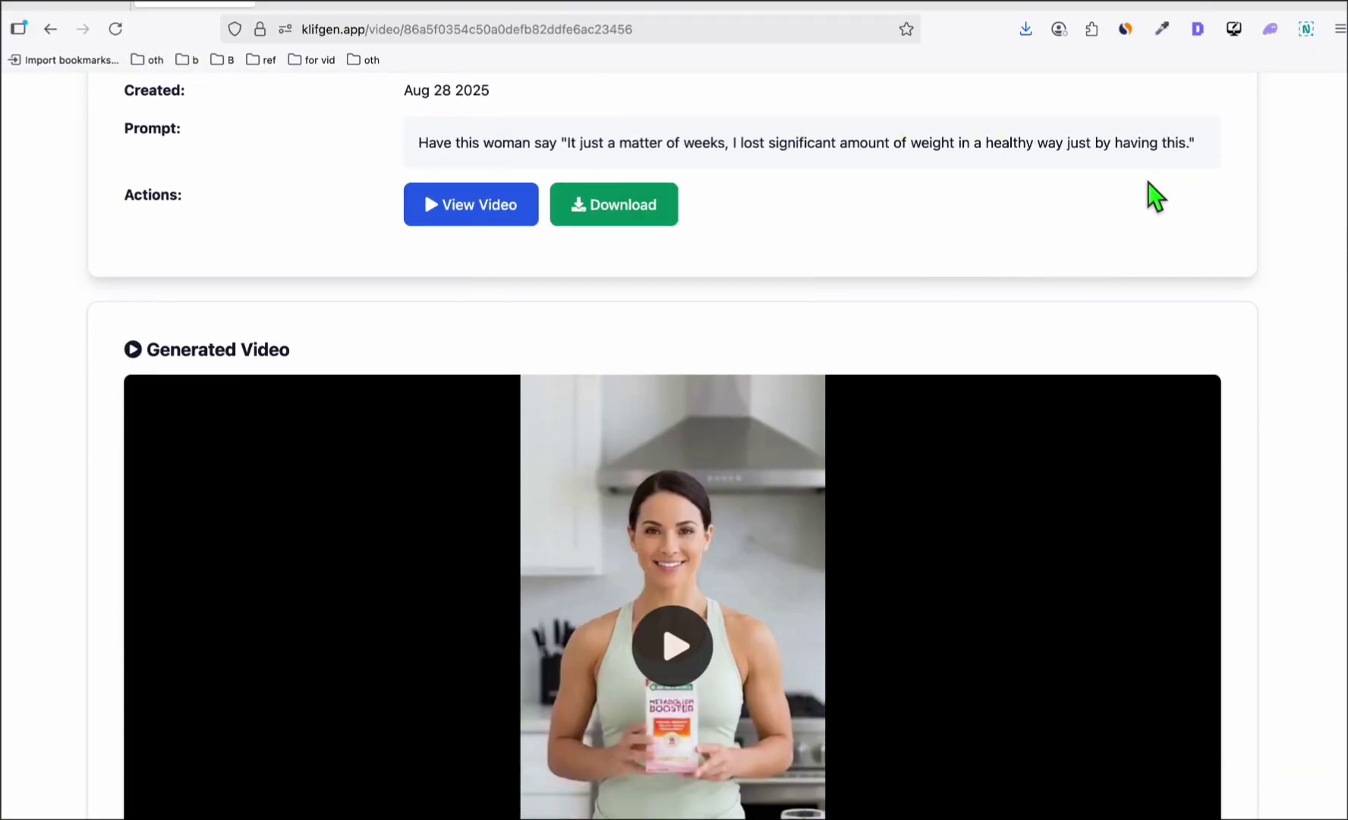
scroll(1159, 211, "down", 5)
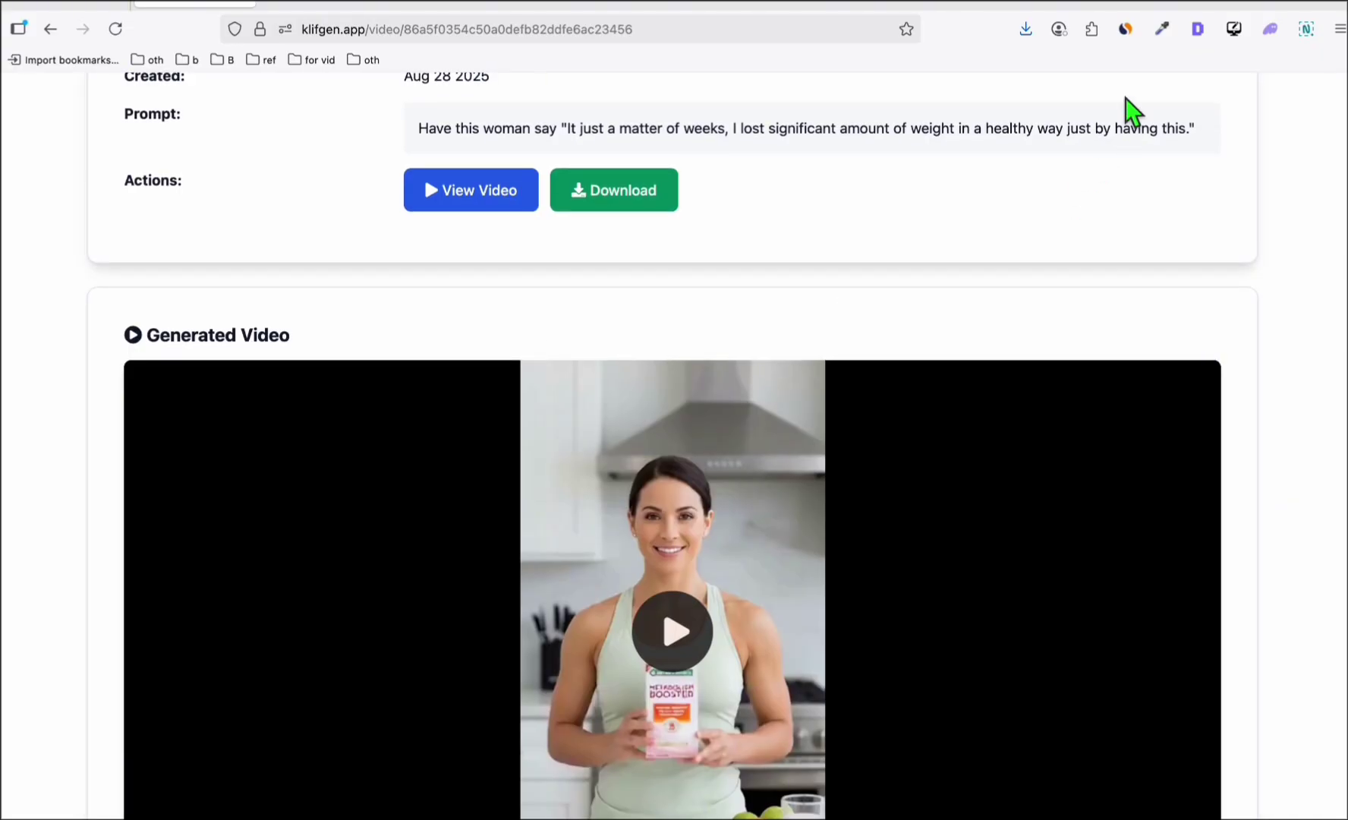
left_click(1179, 5)
left_click(969, 190)
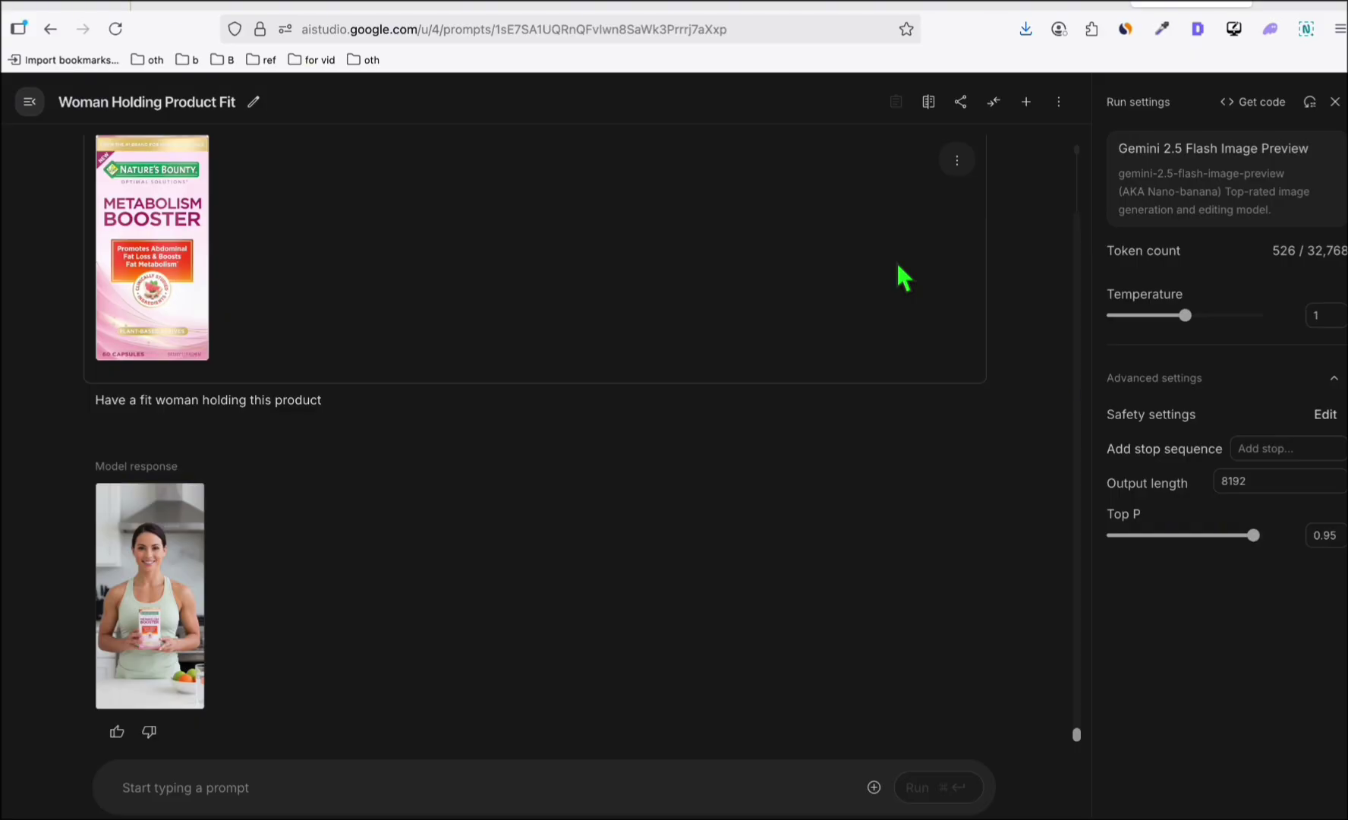
scroll(919, 348, "up", 2)
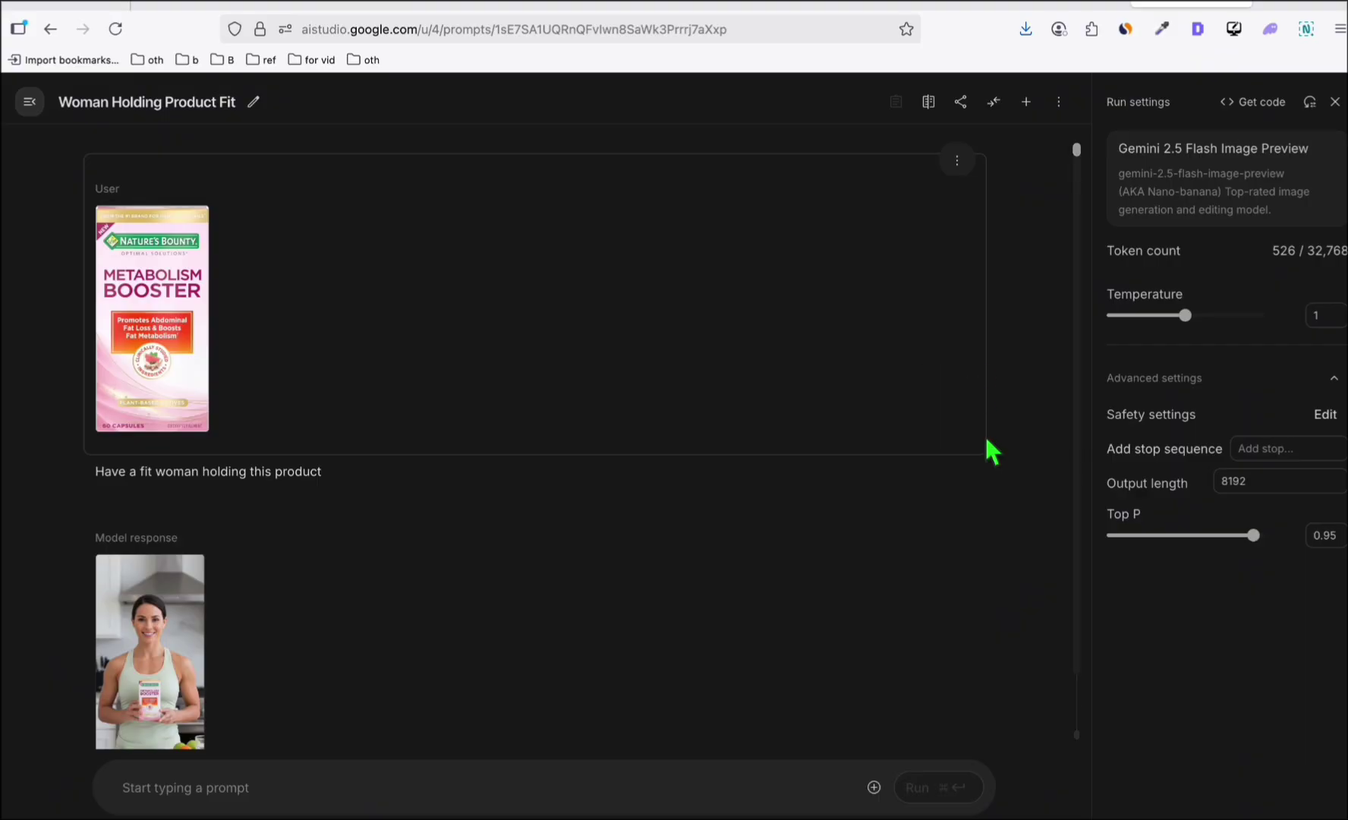
scroll(1001, 421, "down", 1)
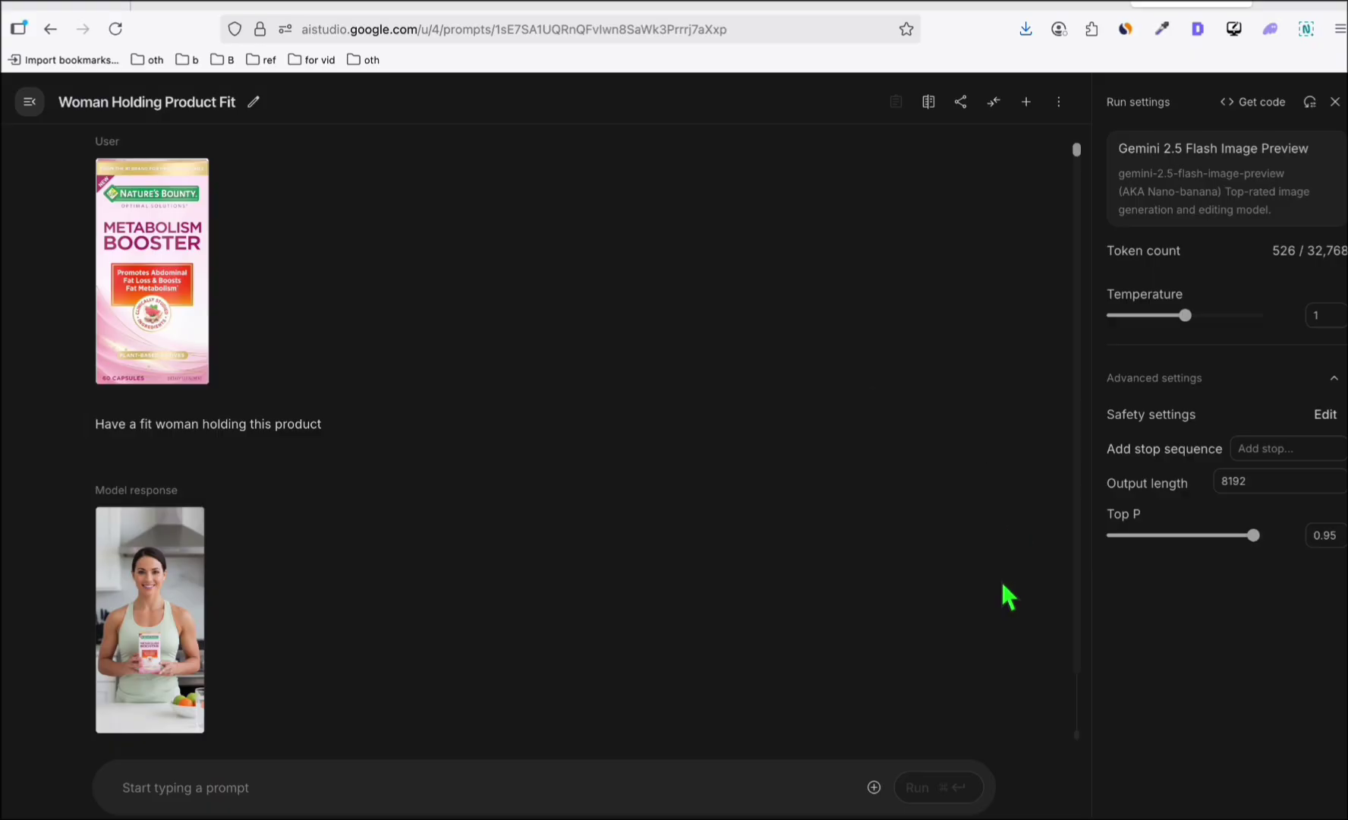
Return to the KLIFGEN tab showing the finished weight-loss video details.
left_click(176, 4)
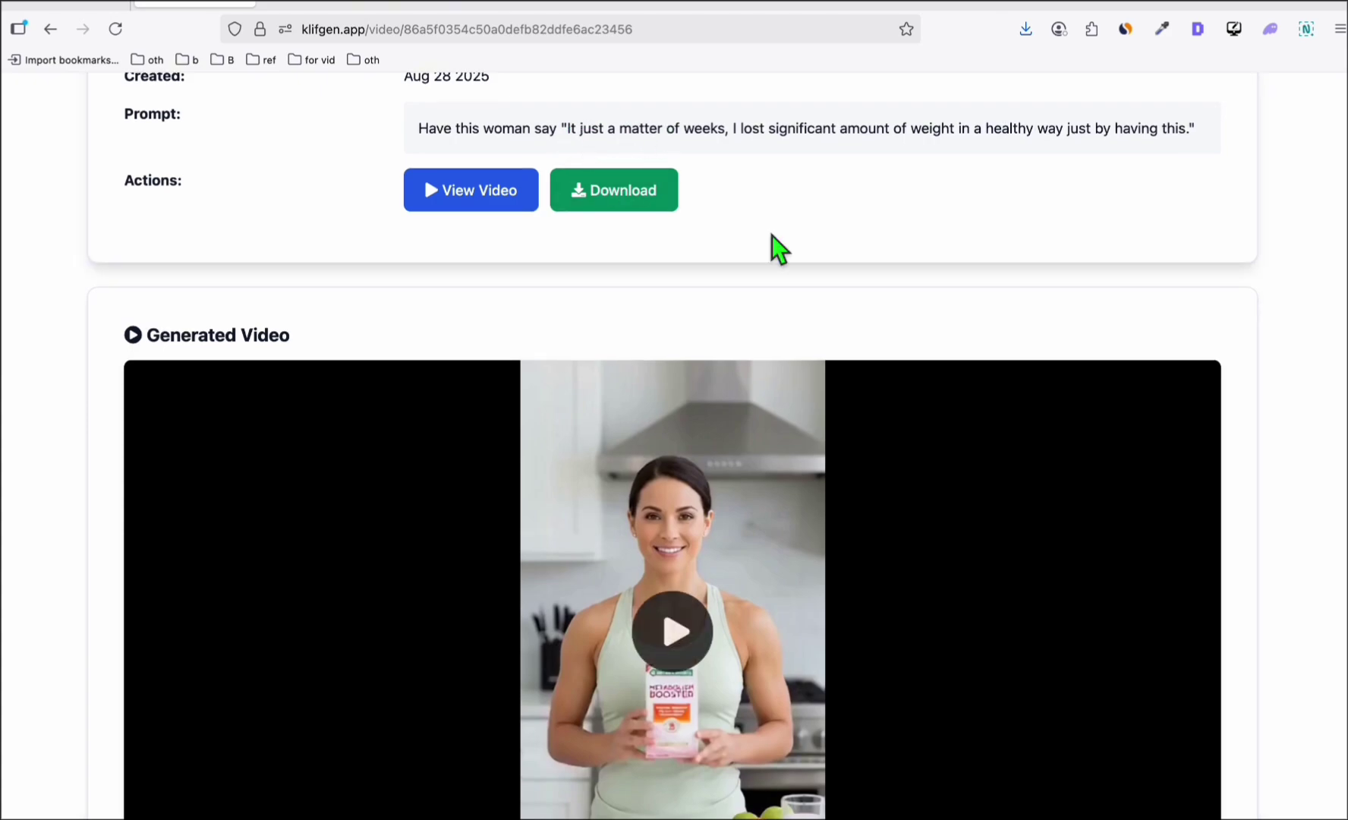
scroll(774, 249, "down", 1)
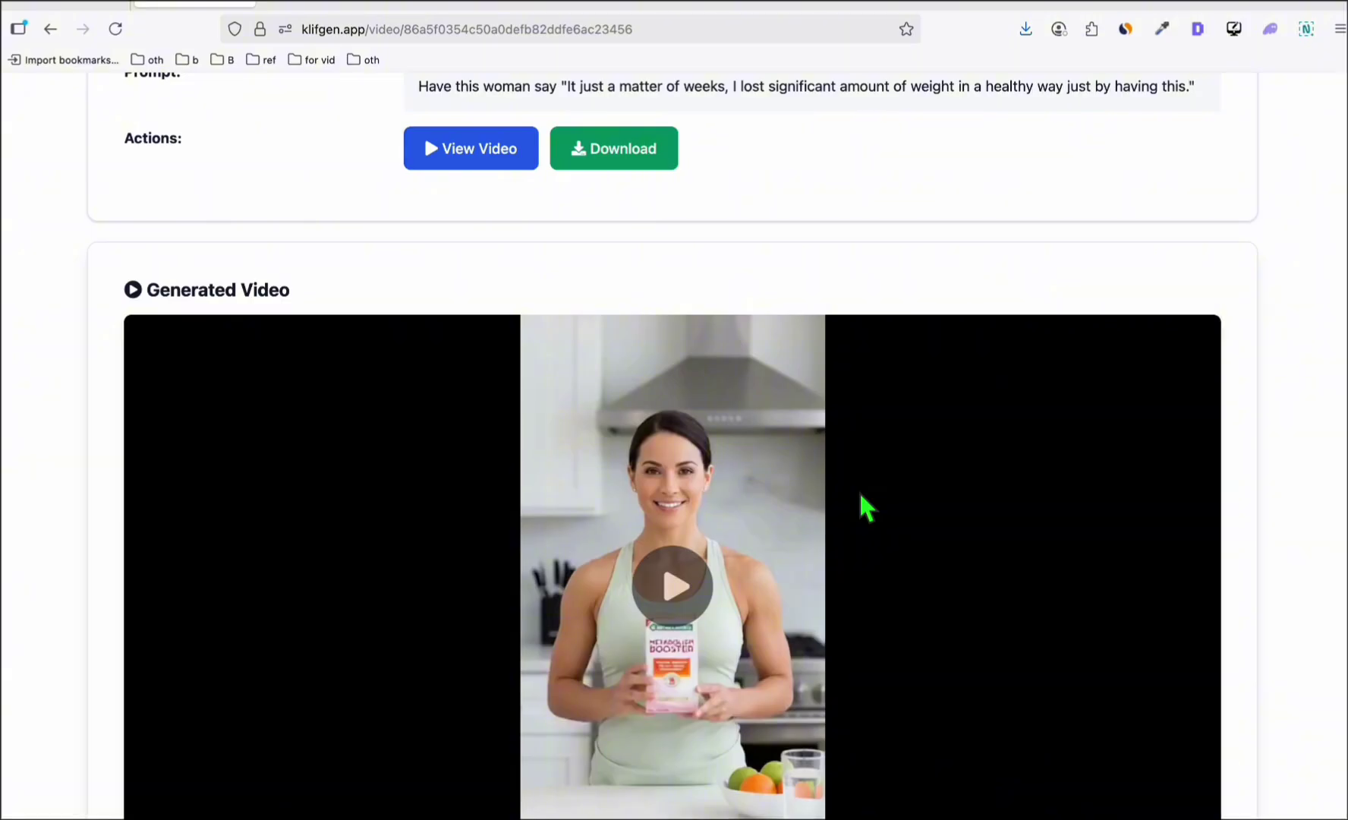
scroll(600, 161, "up", 2)
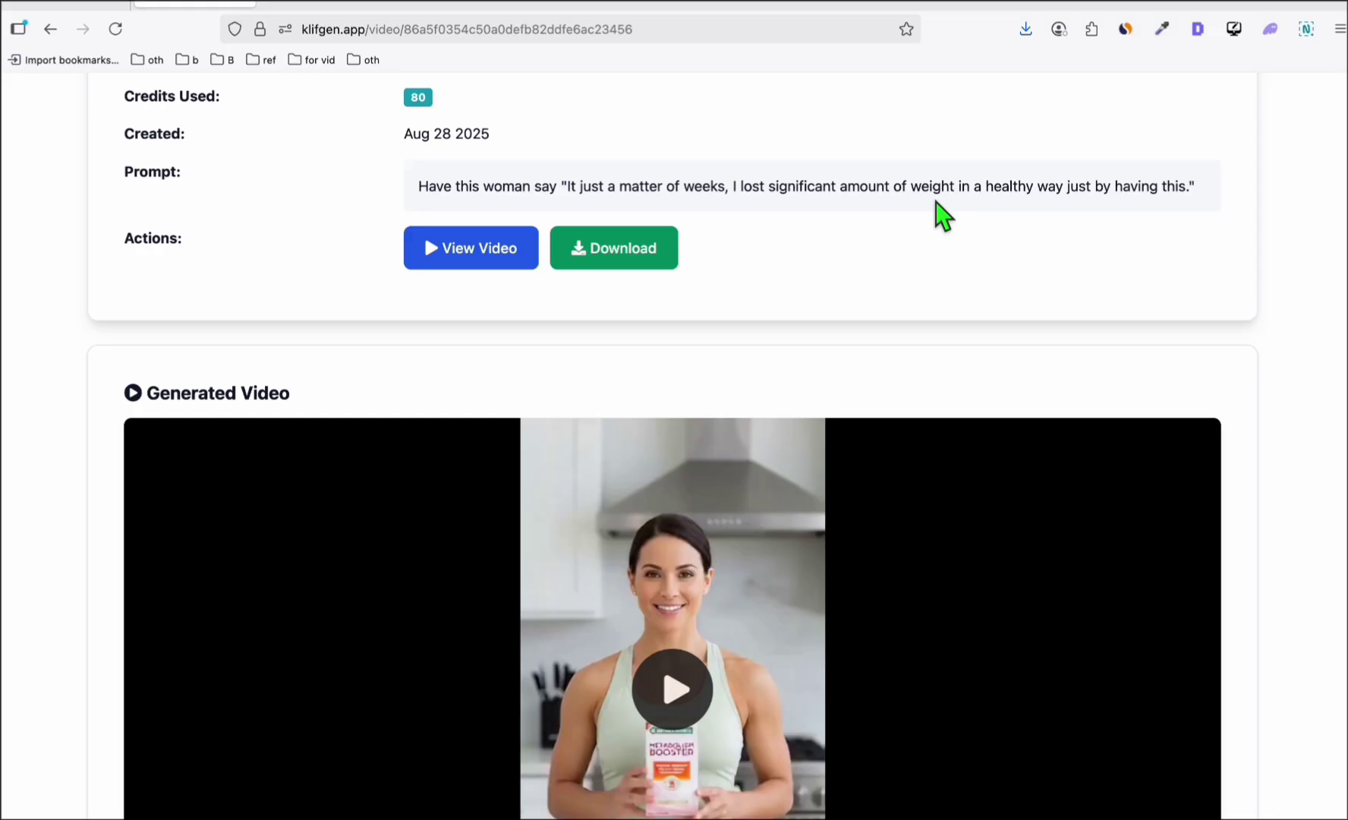
scroll(940, 214, "up", 3)
scroll(479, 173, "up", 1)
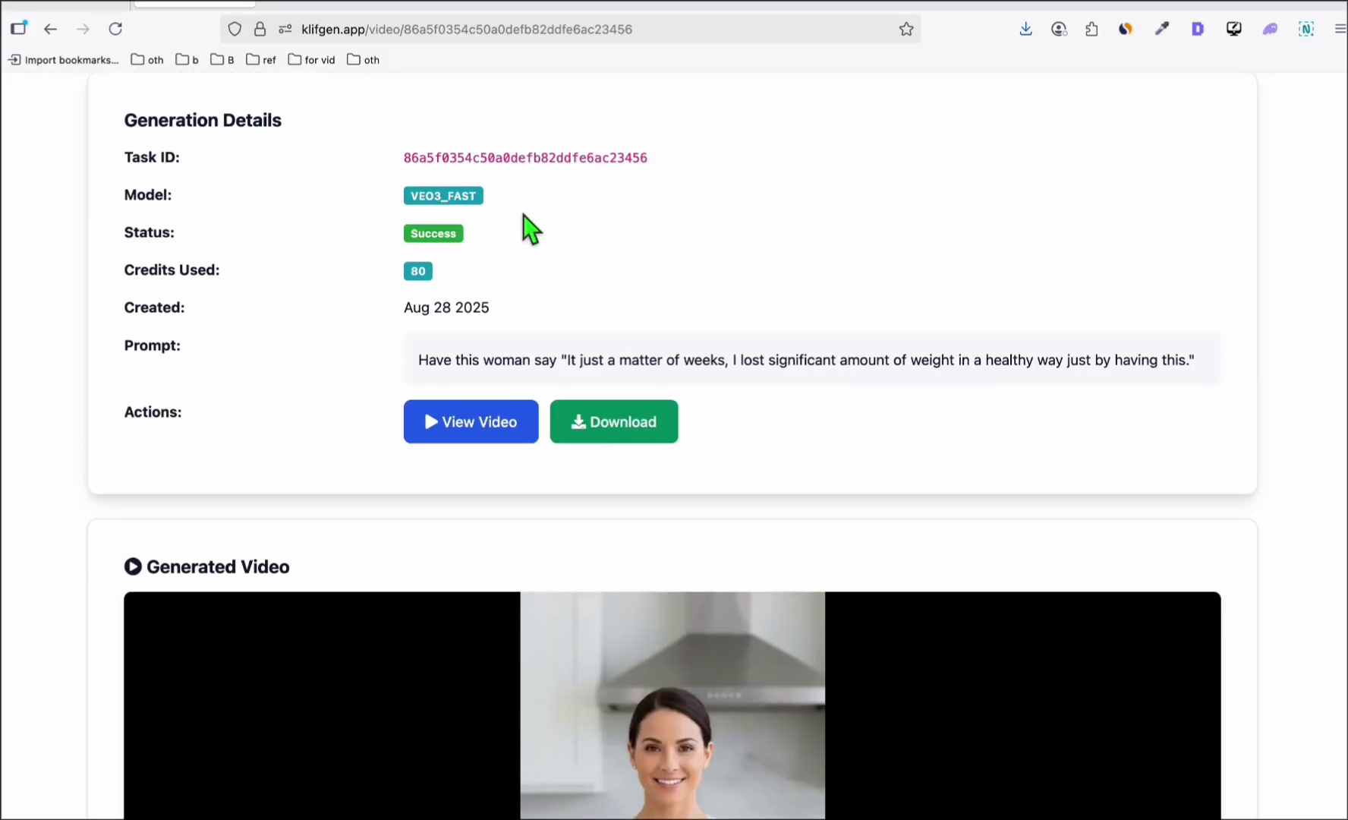
scroll(684, 295, "down", 1)
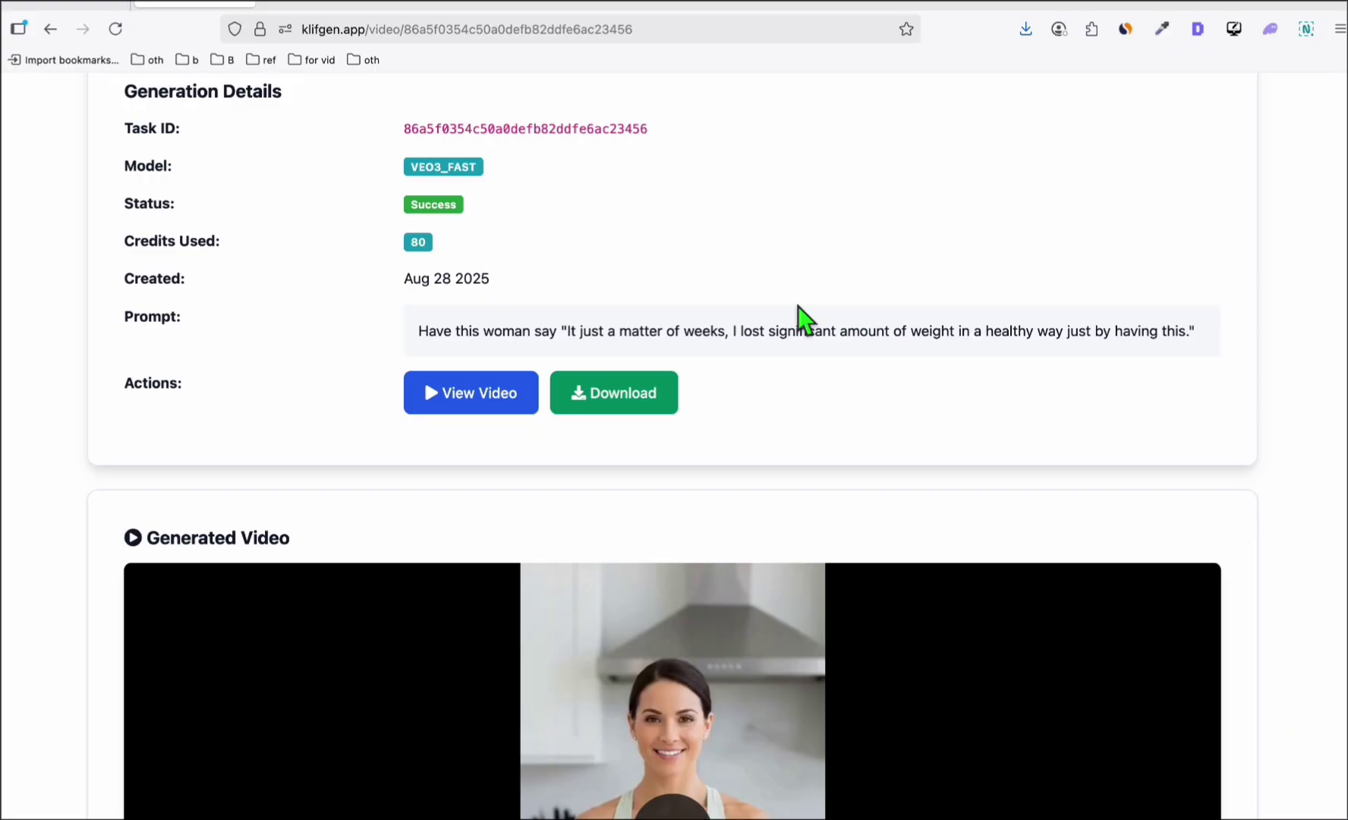
scroll(797, 306, "up", 1)
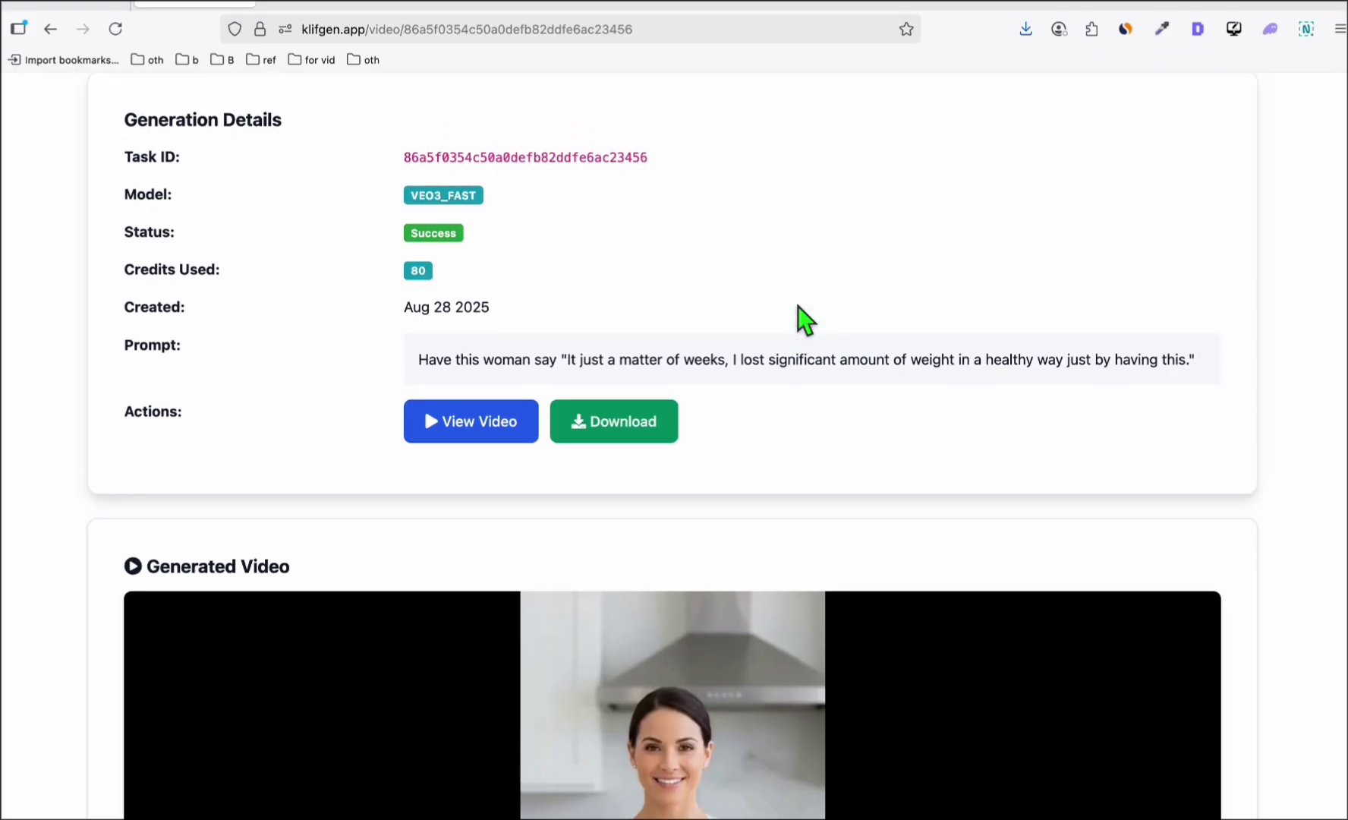
scroll(797, 306, "up", 1)
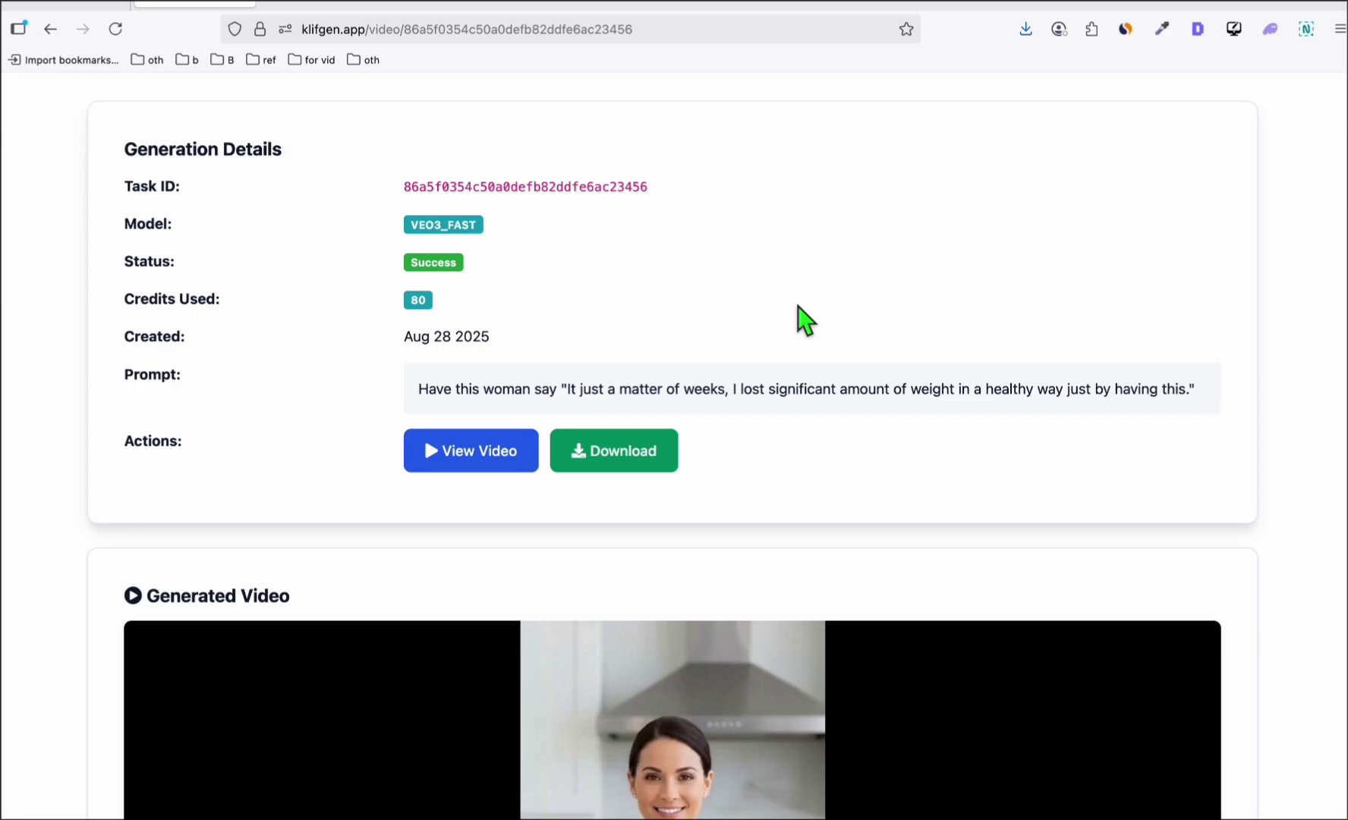
scroll(798, 306, "up", 1)
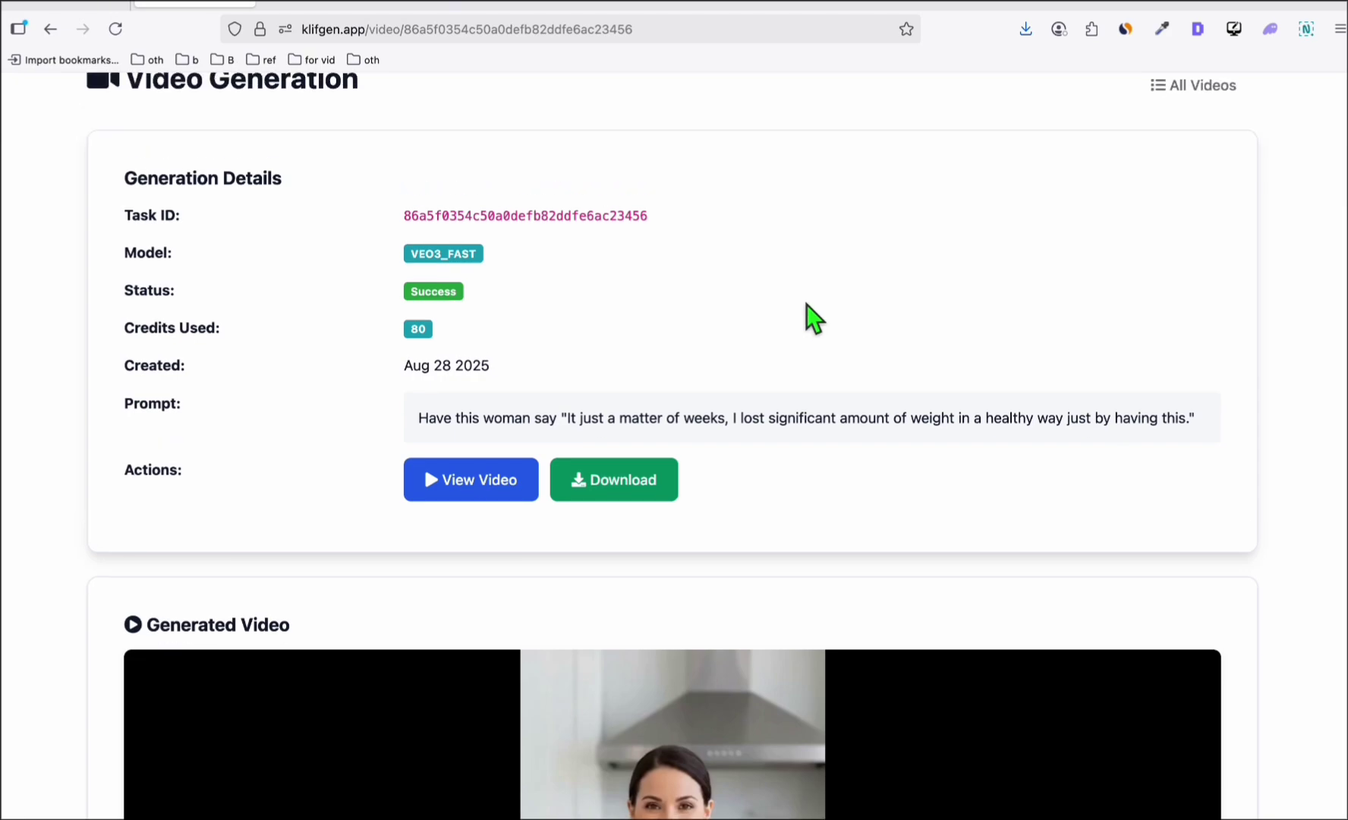
scroll(807, 313, "down", 5)
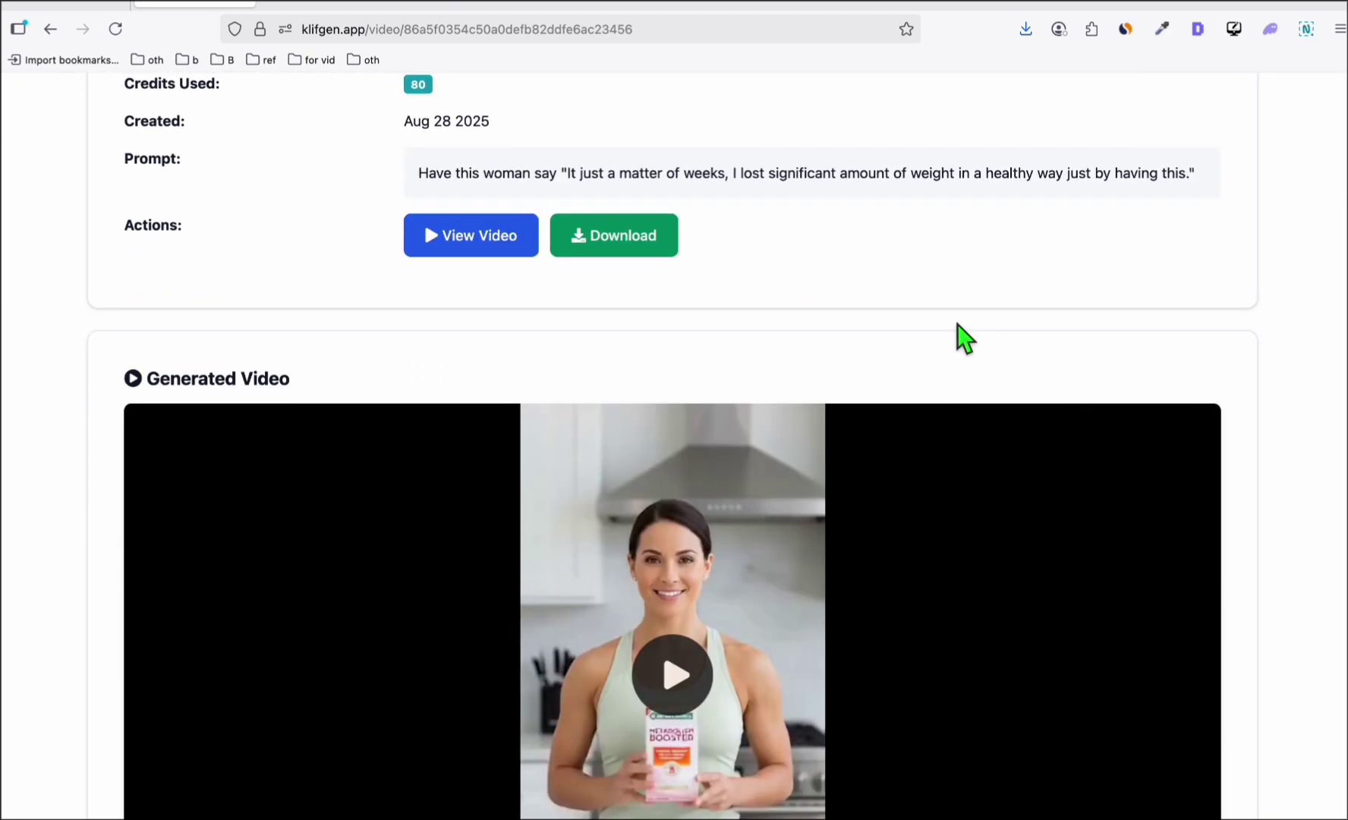